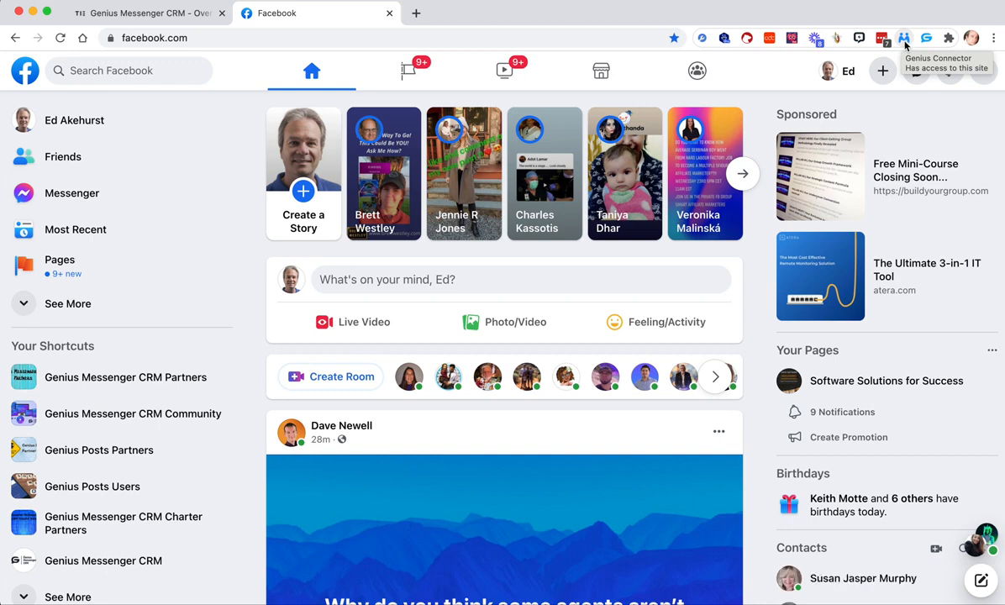
# - Open the Genius Connector extension on the Facebook home page and view its option for deleting all pending friend requests
pyautogui.click(905, 39)
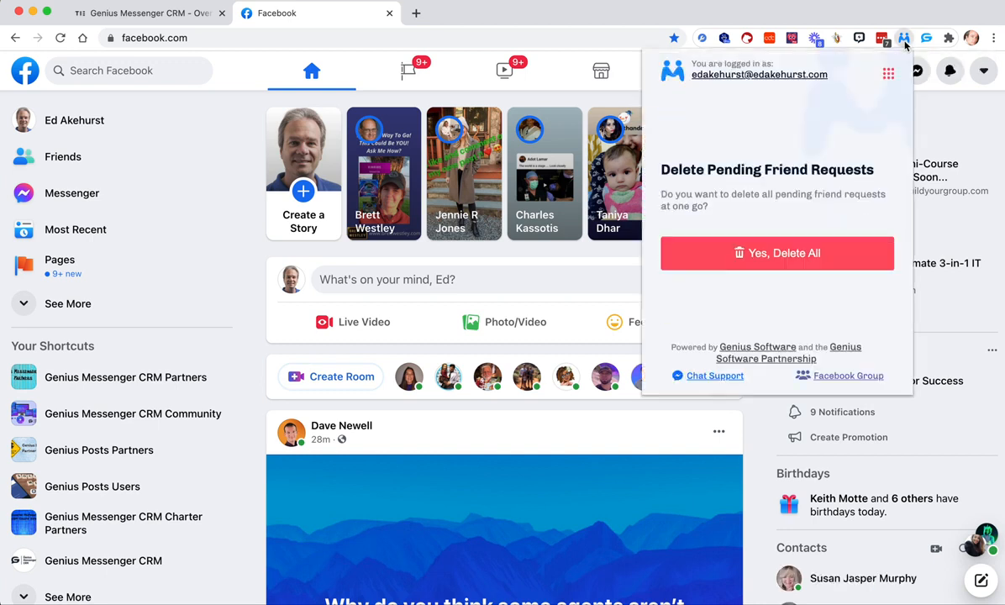
pyautogui.click(782, 257)
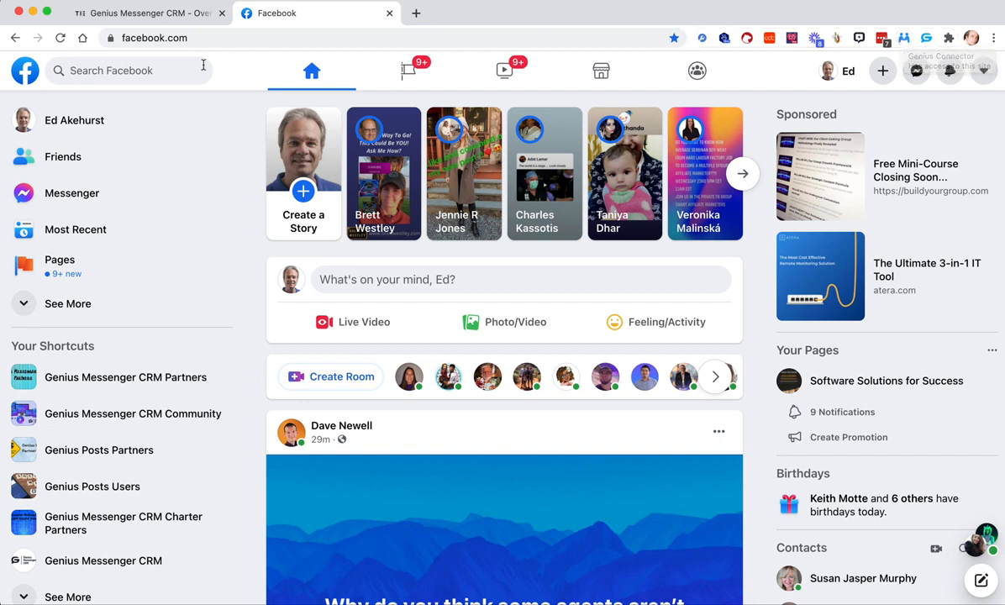
# - Search Facebook for "kartra" and open the Kartra (Official) group
pyautogui.click(118, 70)
pyautogui.write('kartra')
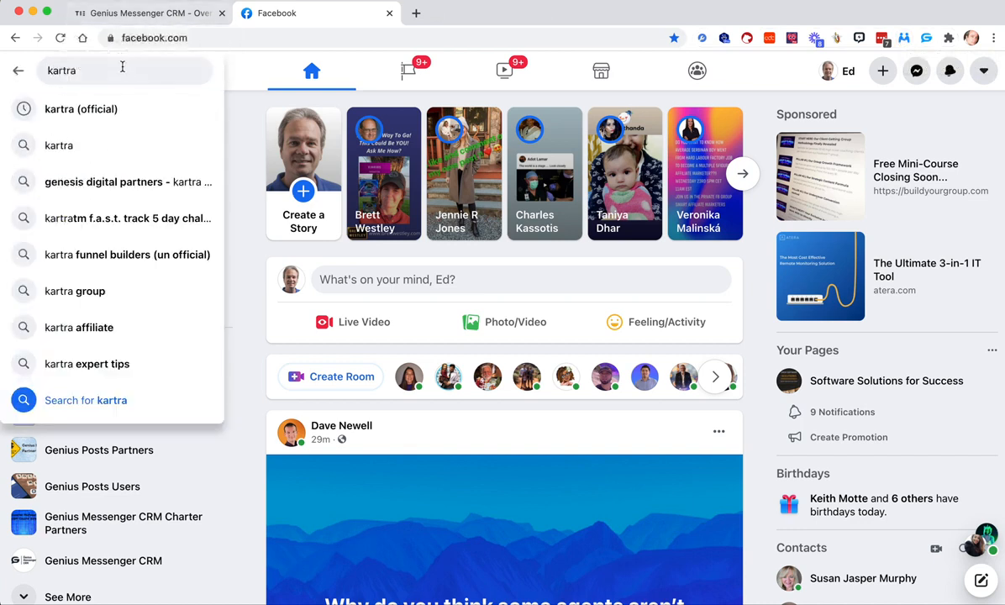
pyautogui.click(99, 106)
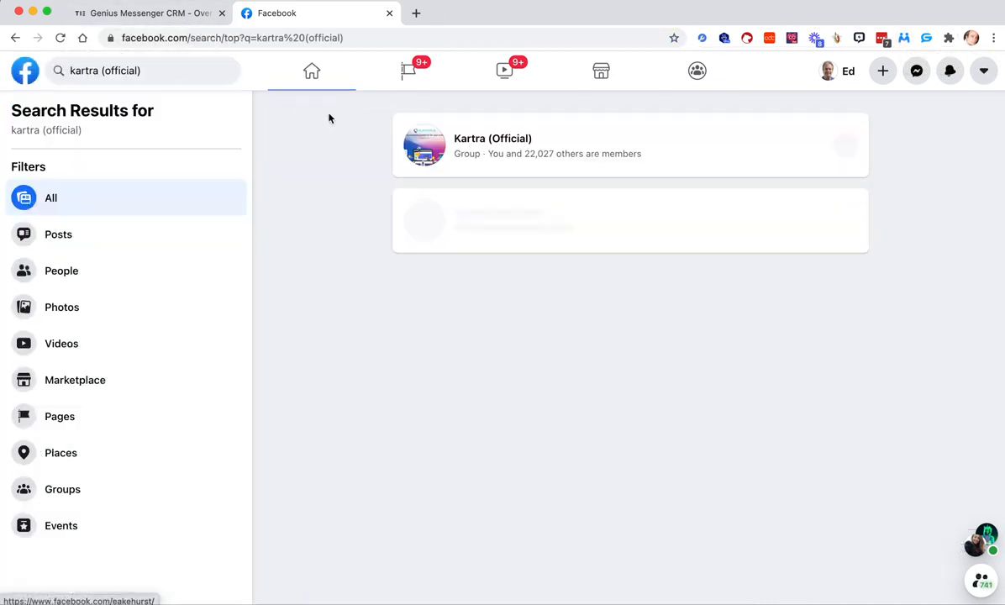
pyautogui.click(487, 141)
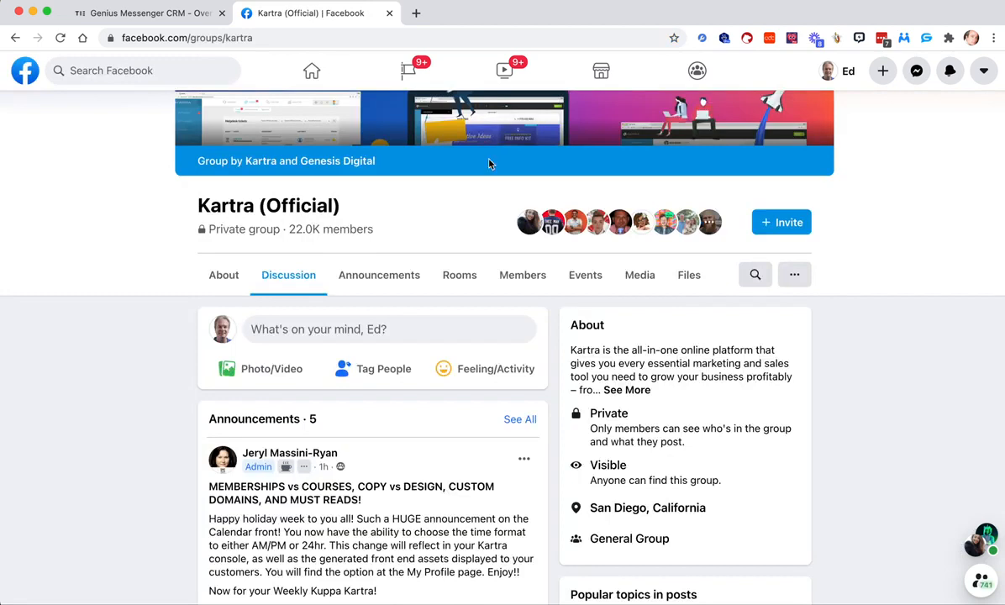
# - Open the Kartra (Official) group's members list and look through its sections, including the people new to the group
pyautogui.click(520, 286)
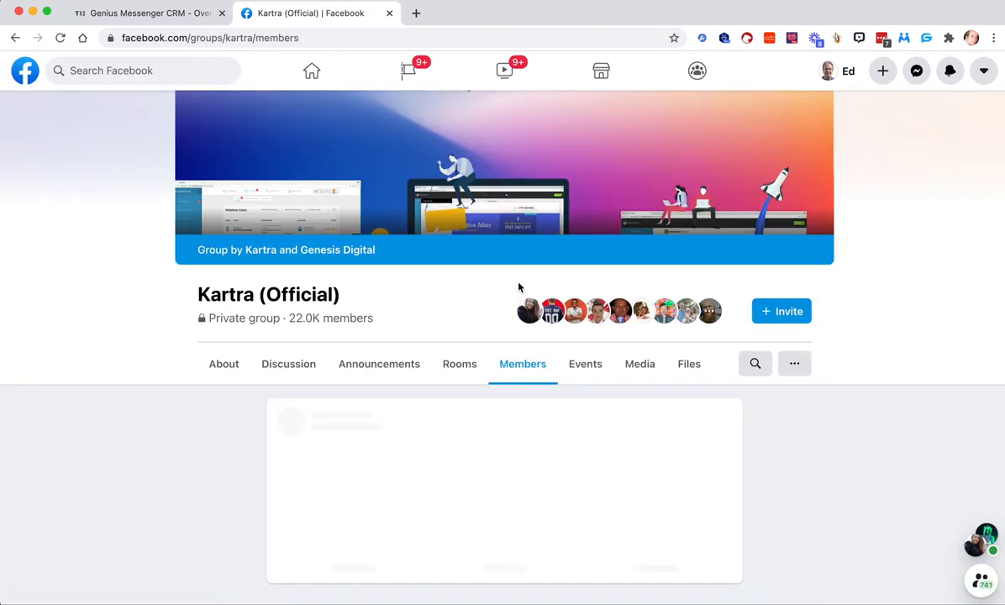
pyautogui.scroll(-8, 519, 287)
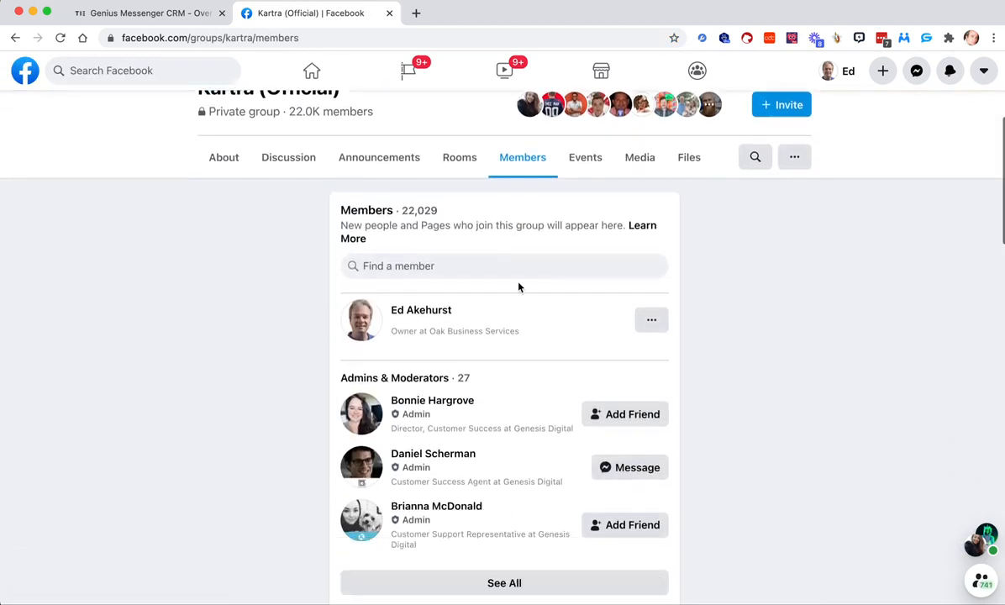
pyautogui.scroll(-20, 519, 287)
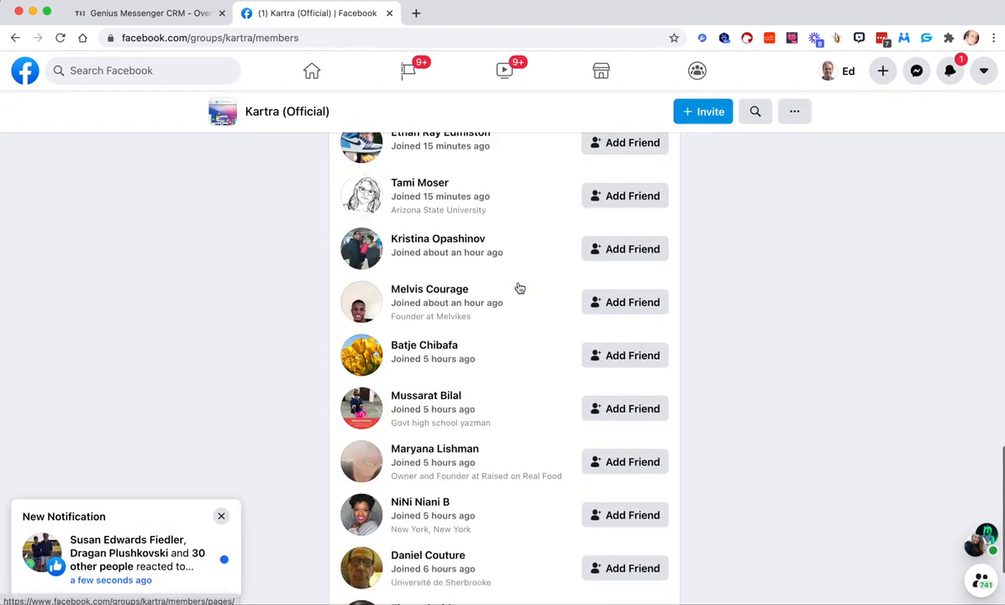
pyautogui.scroll(-15, 485, 495)
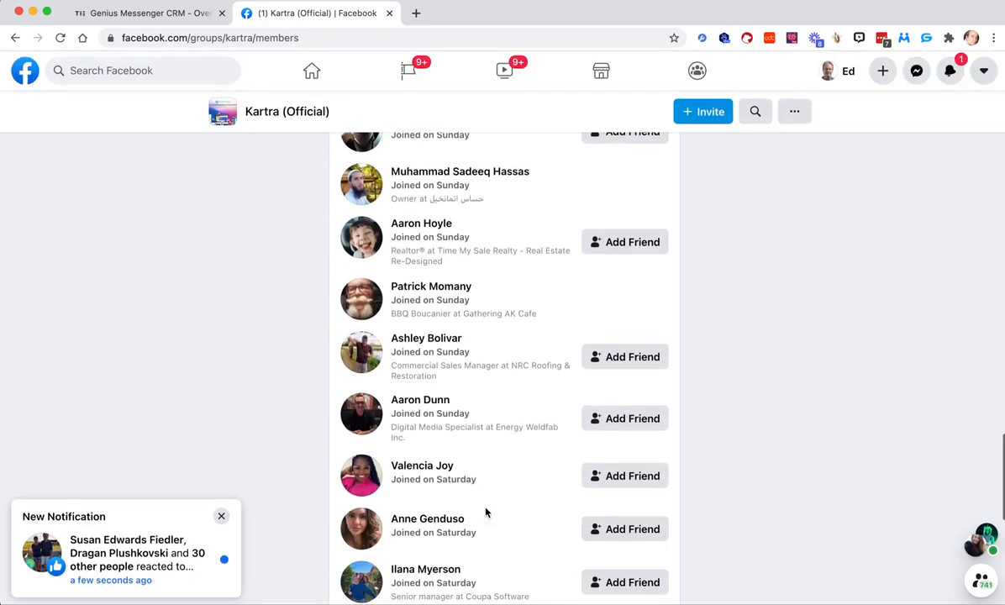
pyautogui.scroll(-15, 485, 511)
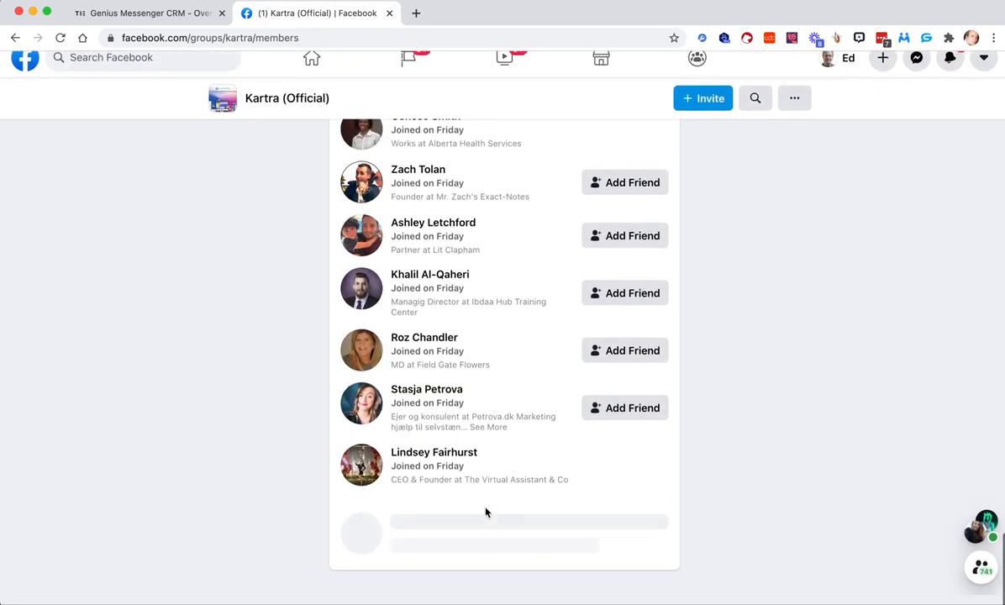
pyautogui.scroll(15, 486, 511)
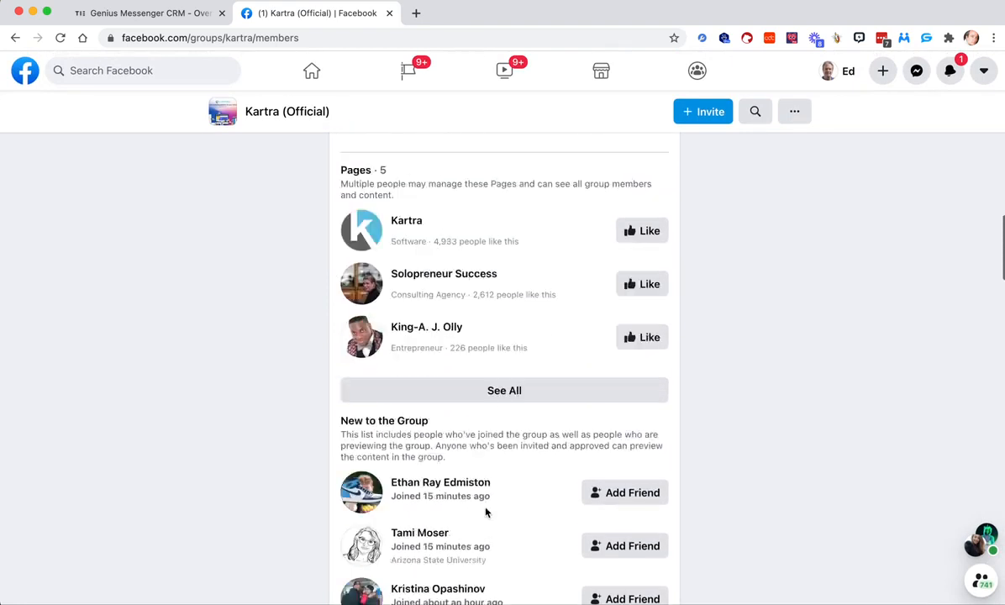
pyautogui.scroll(-10, 593, 498)
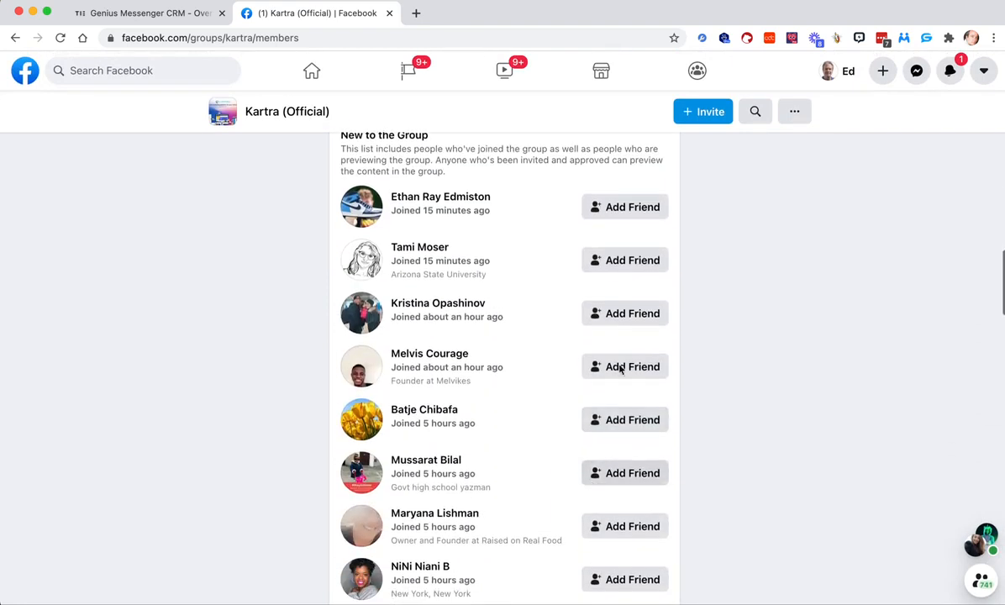
pyautogui.scroll(5, 611, 467)
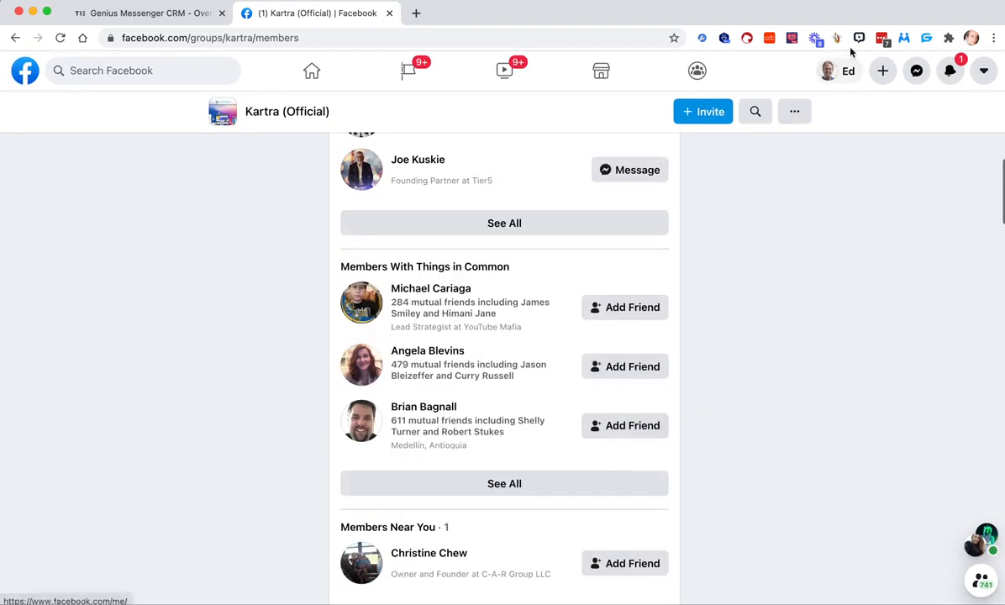
# - Open the Genius Connector settings for the members list and view the available look-up intervals without changing the selection
pyautogui.click(904, 39)
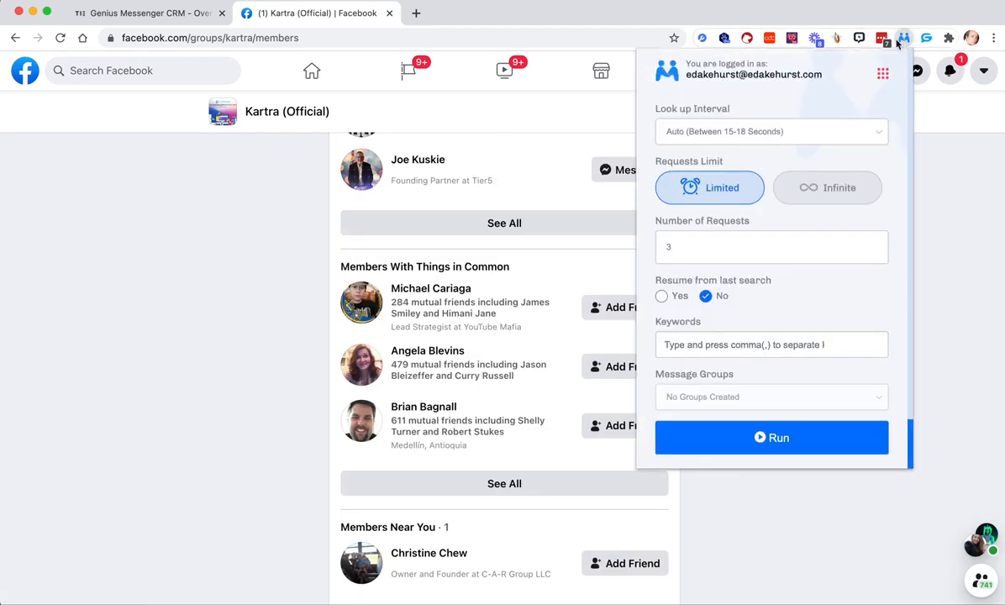
pyautogui.click(721, 134)
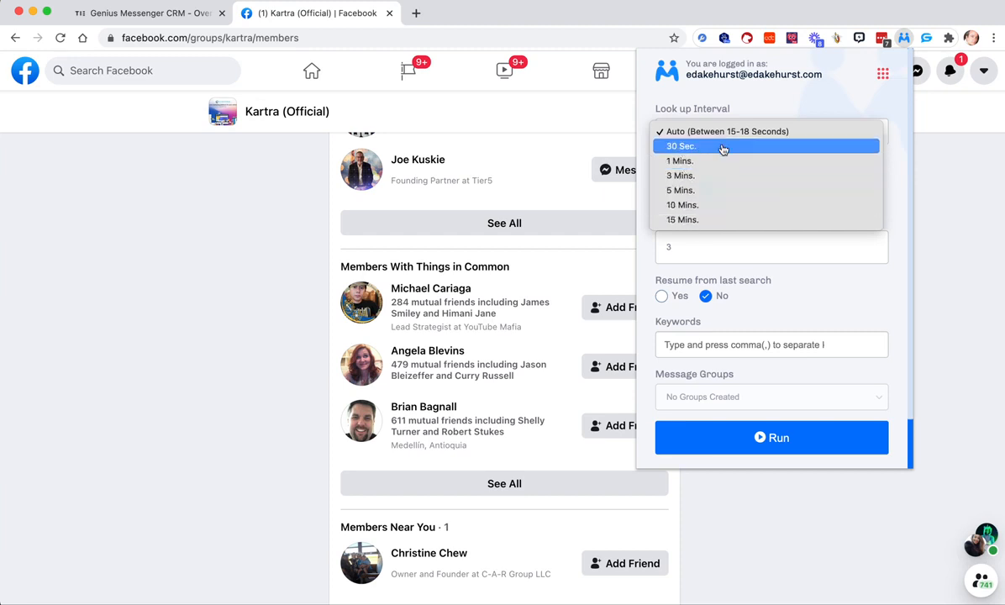
pyautogui.click(893, 166)
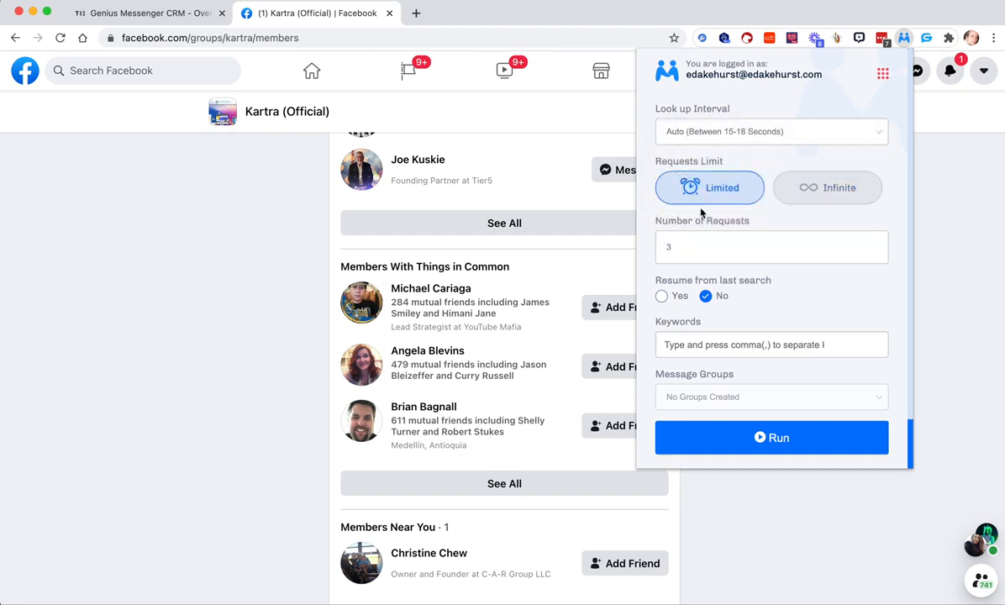
# - Set the number of requests to 15, and switch the requests limit from Limited to Infinite
pyautogui.moveTo(684, 247); pyautogui.dragTo(637, 251)
pyautogui.write('15')
pyautogui.click(836, 190)
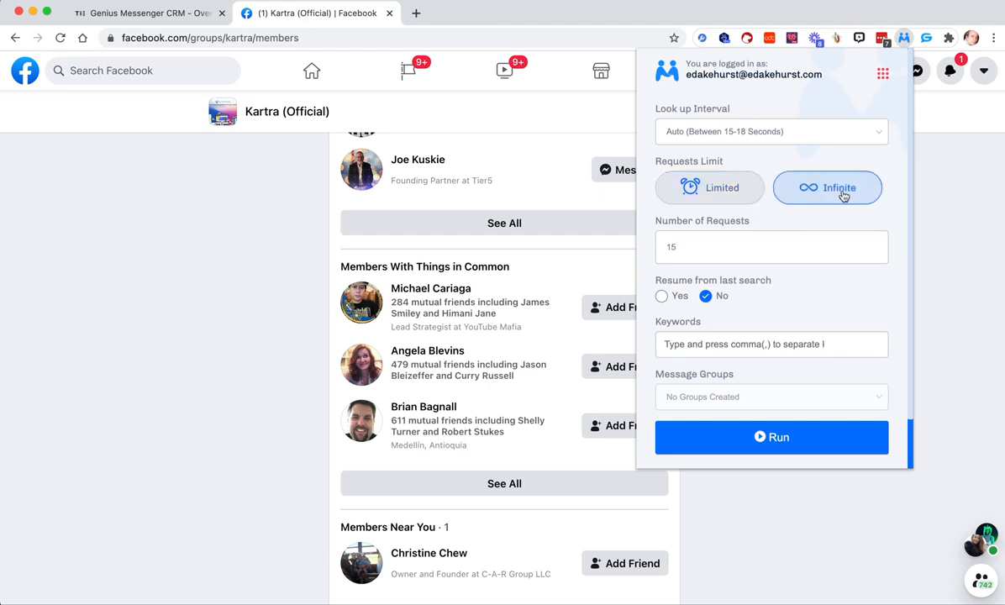
# - Switch Resume from last search to Yes to view the member position field, and set it back to No
pyautogui.click(684, 236)
pyautogui.click(685, 239)
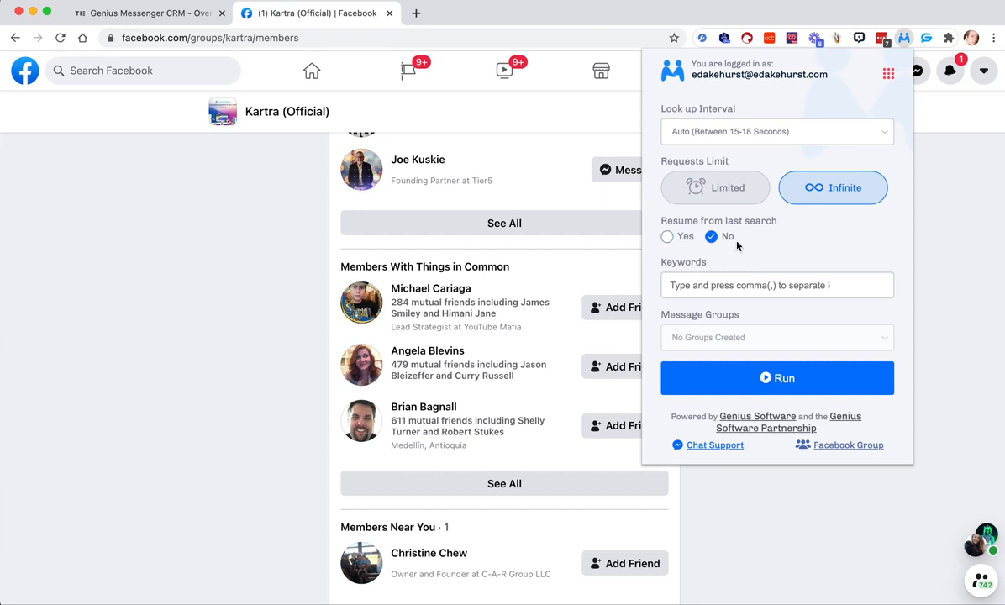
pyautogui.click(667, 236)
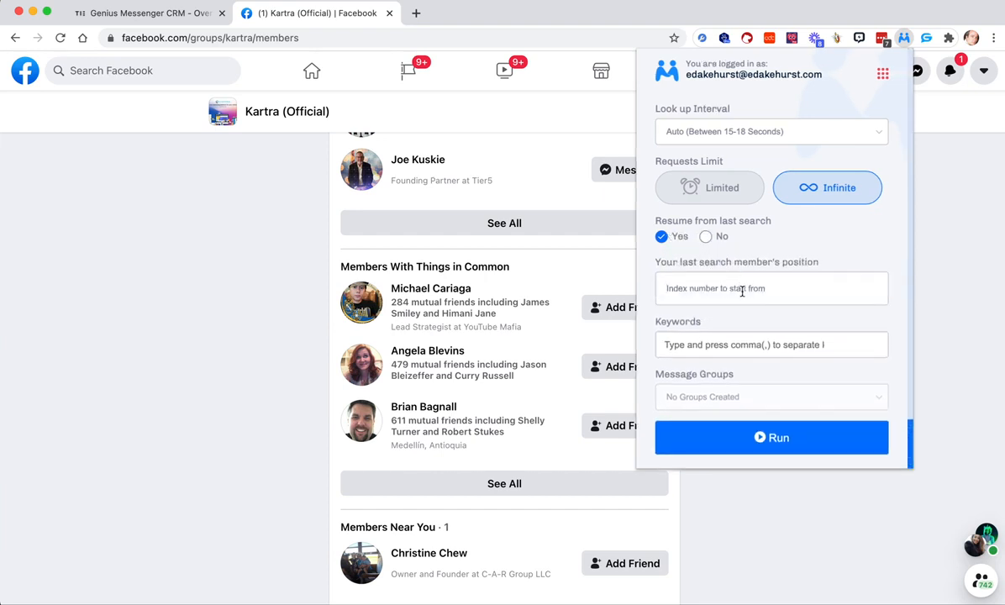
pyautogui.click(706, 237)
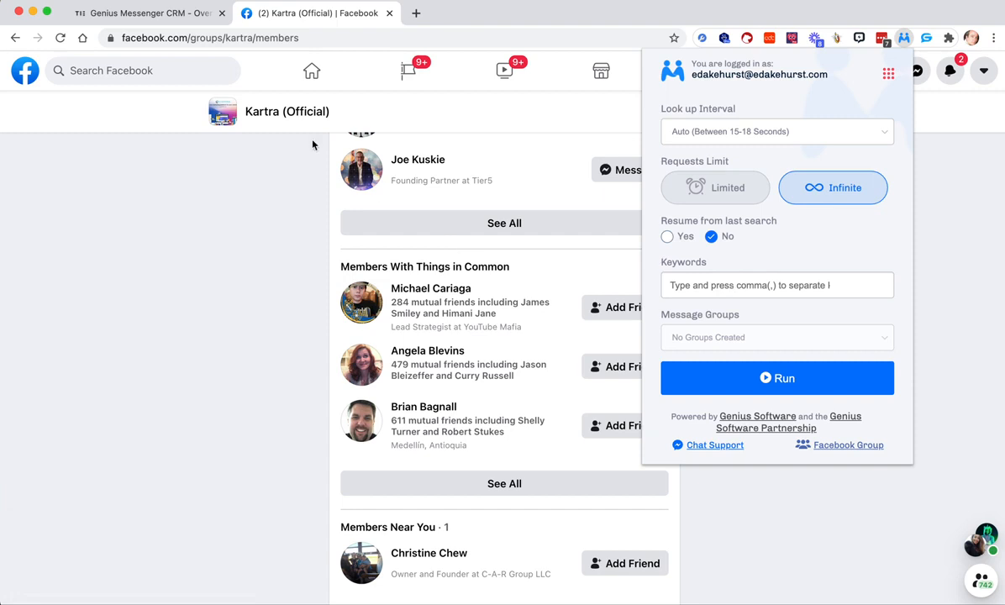
# - Examine the job titles of the group's newest members for usable keywords, highlighting the words Founder, Owner and Coach
pyautogui.scroll(-5, 438, 280)
pyautogui.scroll(-3, 438, 280)
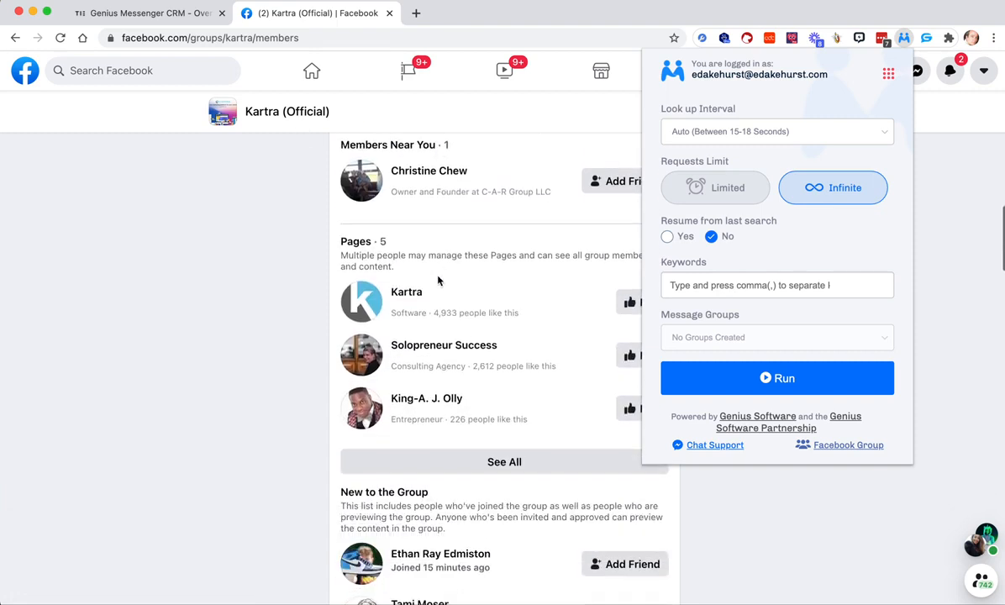
pyautogui.scroll(1, 438, 280)
pyautogui.scroll(-5, 438, 280)
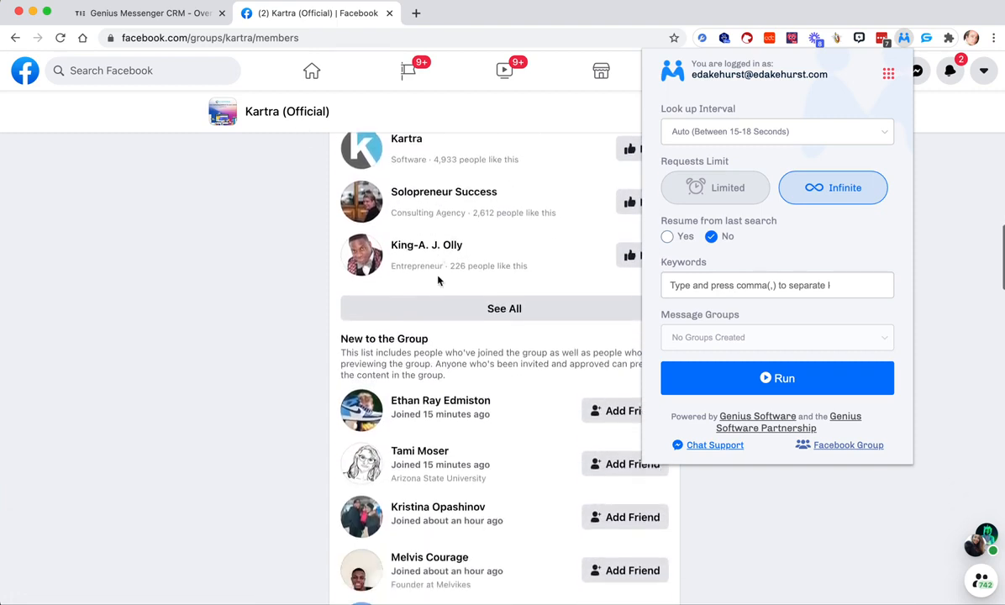
pyautogui.click(447, 287)
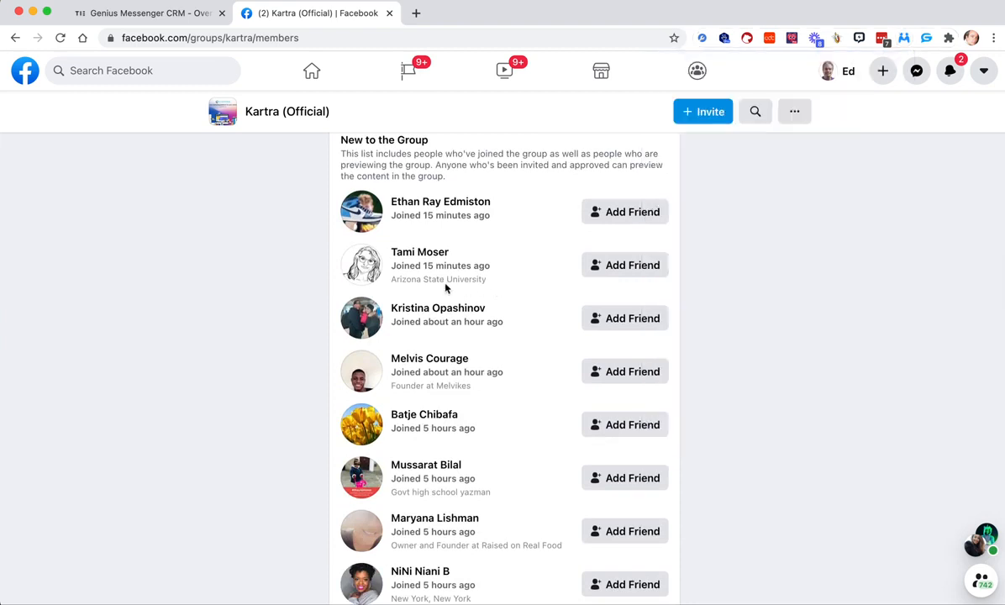
pyautogui.scroll(-1, 409, 315)
pyautogui.doubleClick(411, 314)
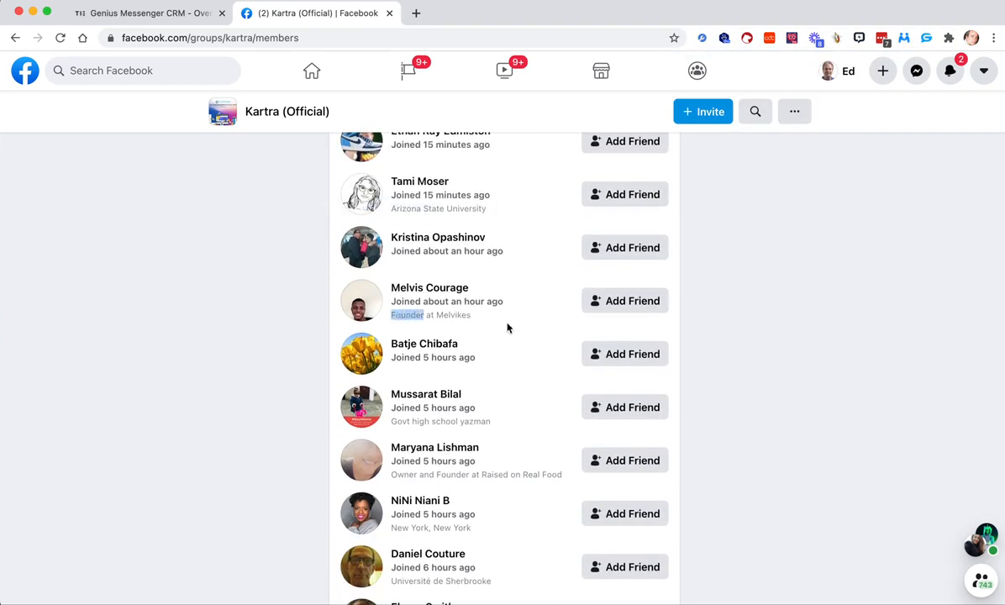
pyautogui.scroll(-2, 508, 328)
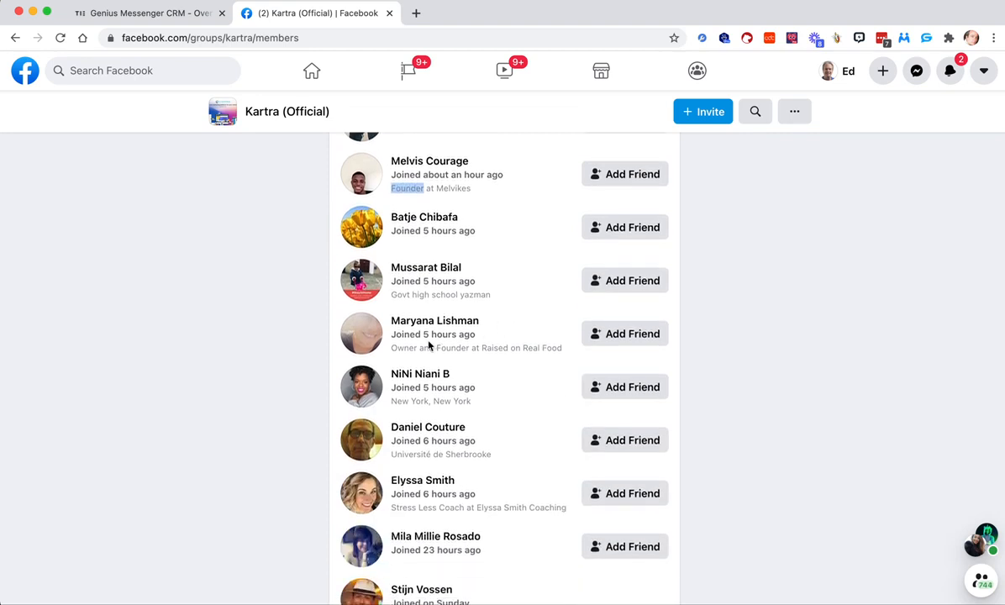
pyautogui.click(406, 343)
pyautogui.doubleClick(406, 345)
pyautogui.scroll(-3, 469, 356)
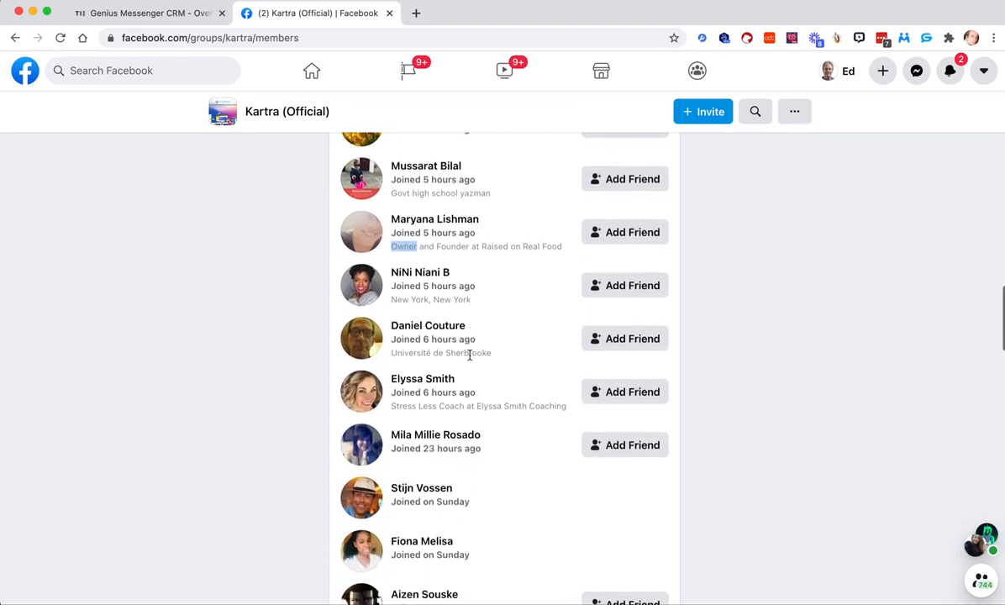
pyautogui.doubleClick(451, 288)
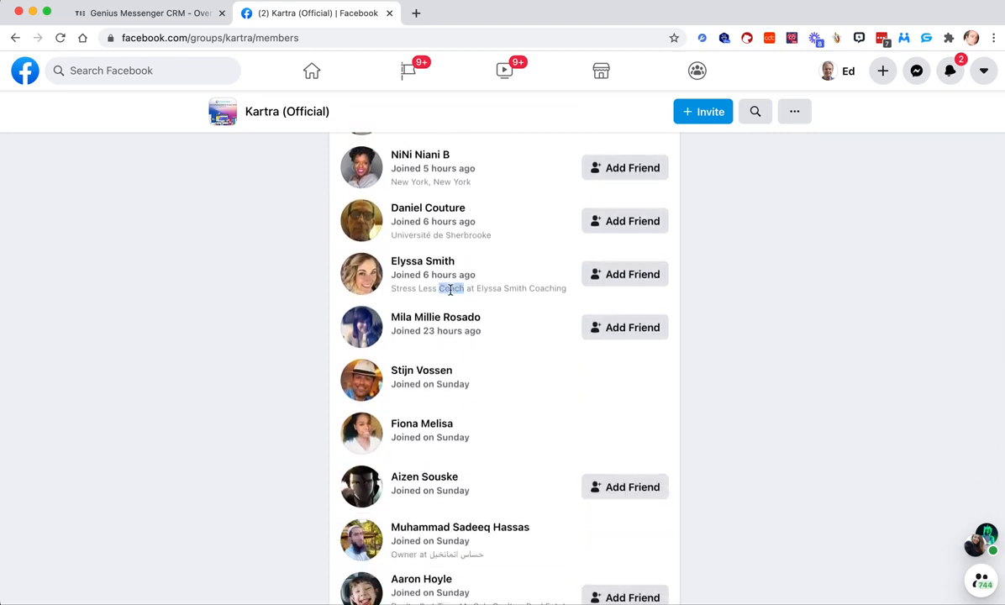
# - Examine further down the new members' job titles for more keywords, highlighting the words Owner, Realtor and Manager
pyautogui.scroll(-2, 451, 290)
pyautogui.scroll(-2, 450, 290)
pyautogui.doubleClick(406, 303)
pyautogui.scroll(-1, 408, 302)
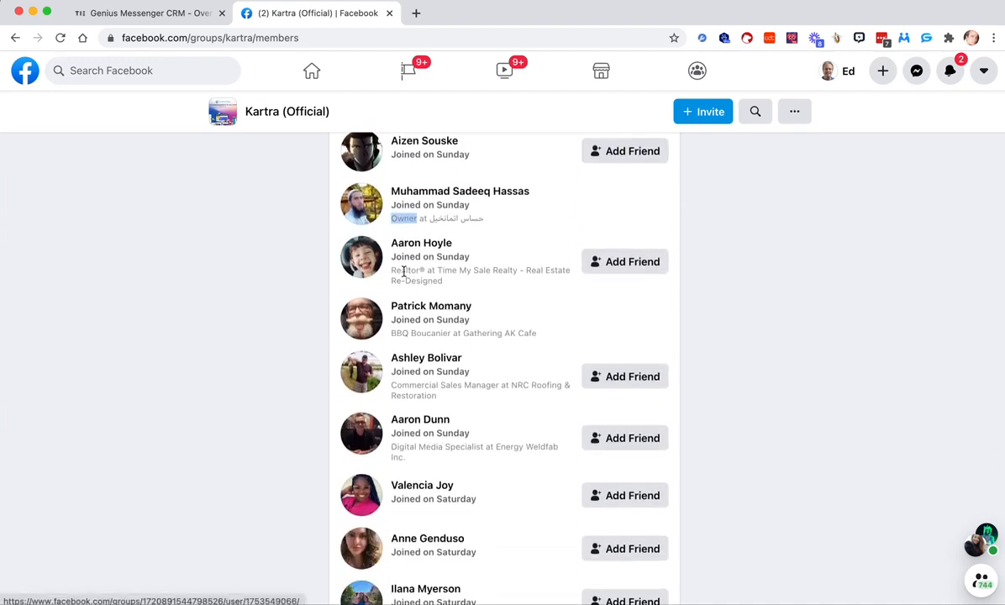
pyautogui.doubleClick(404, 270)
pyautogui.scroll(-1, 528, 324)
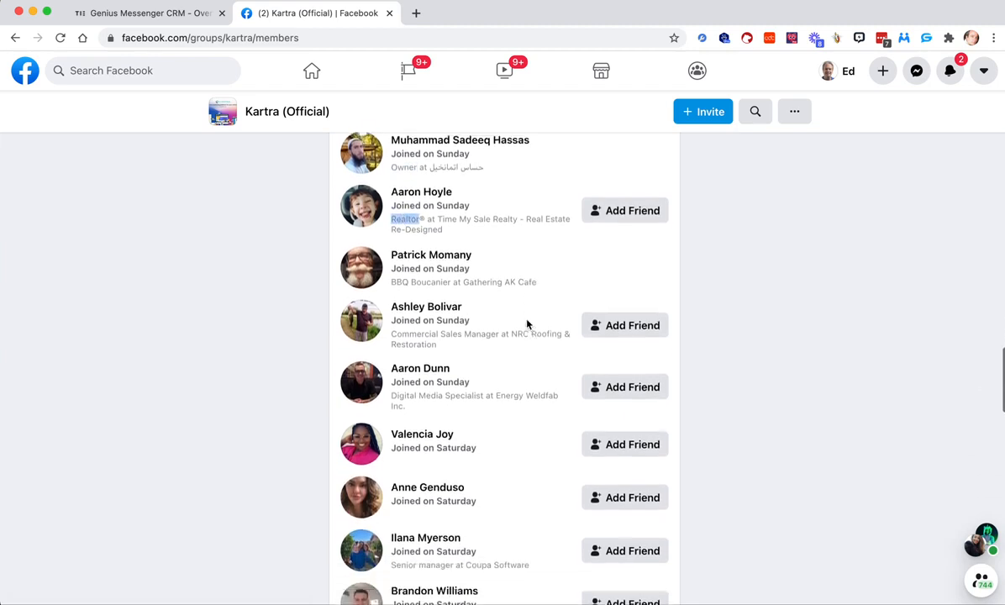
pyautogui.click(476, 331)
pyautogui.doubleClick(476, 331)
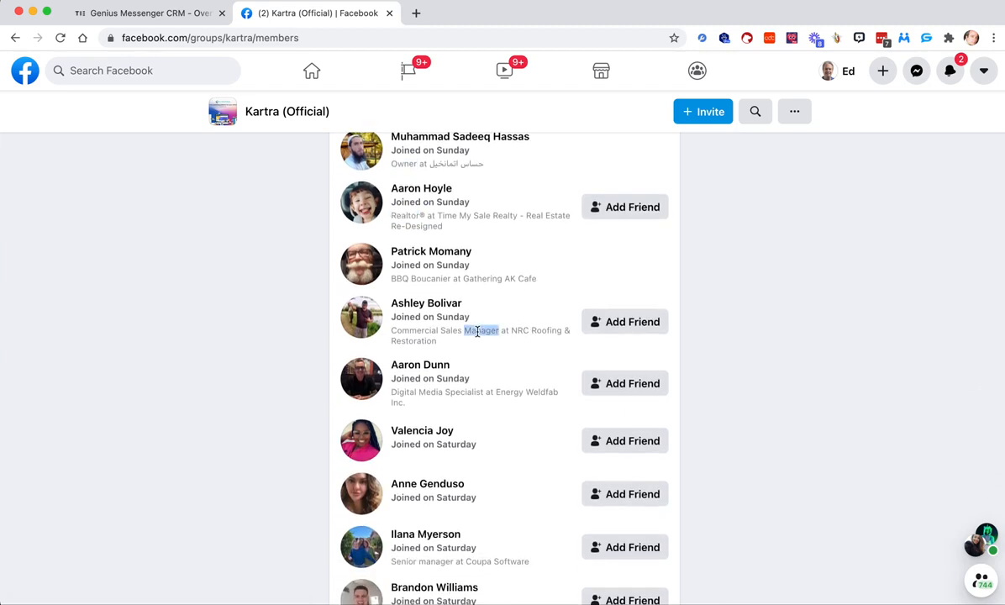
# - Add the keywords owner, founder and coach to the Genius Connector settings
pyautogui.click(905, 38)
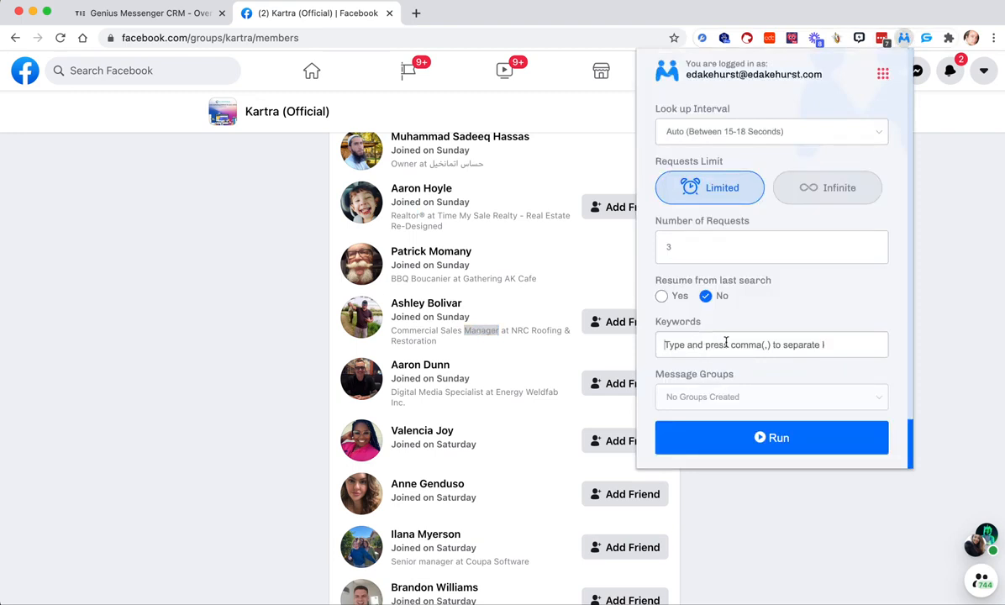
pyautogui.write('owner')
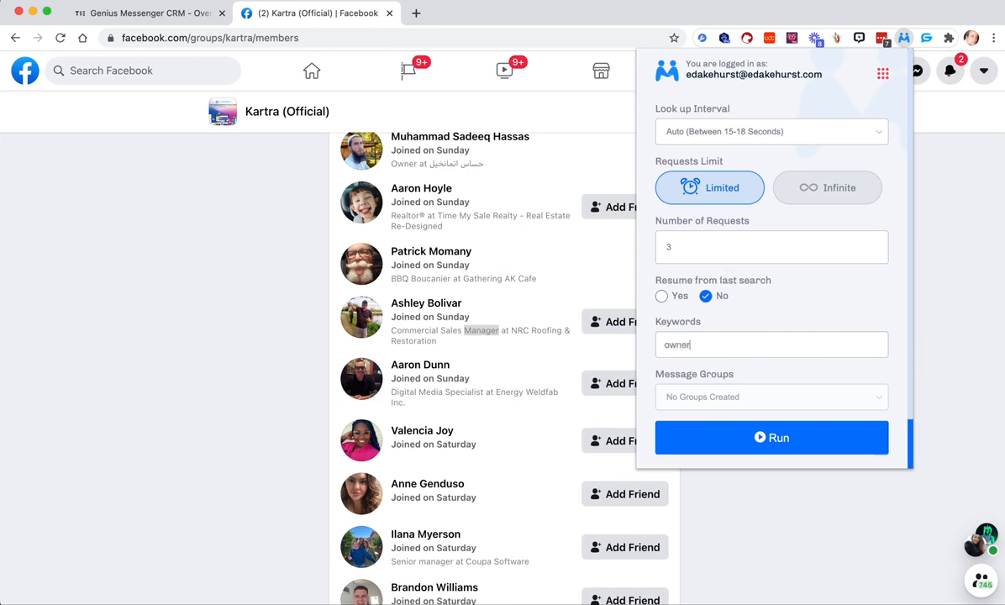
pyautogui.press(',')
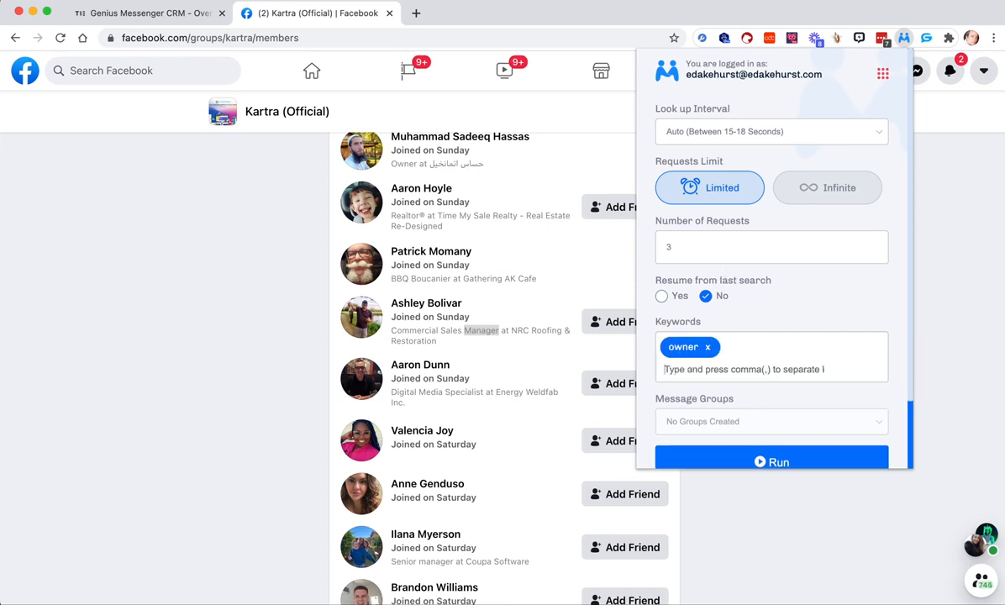
pyautogui.write('founder')
pyautogui.press(',')
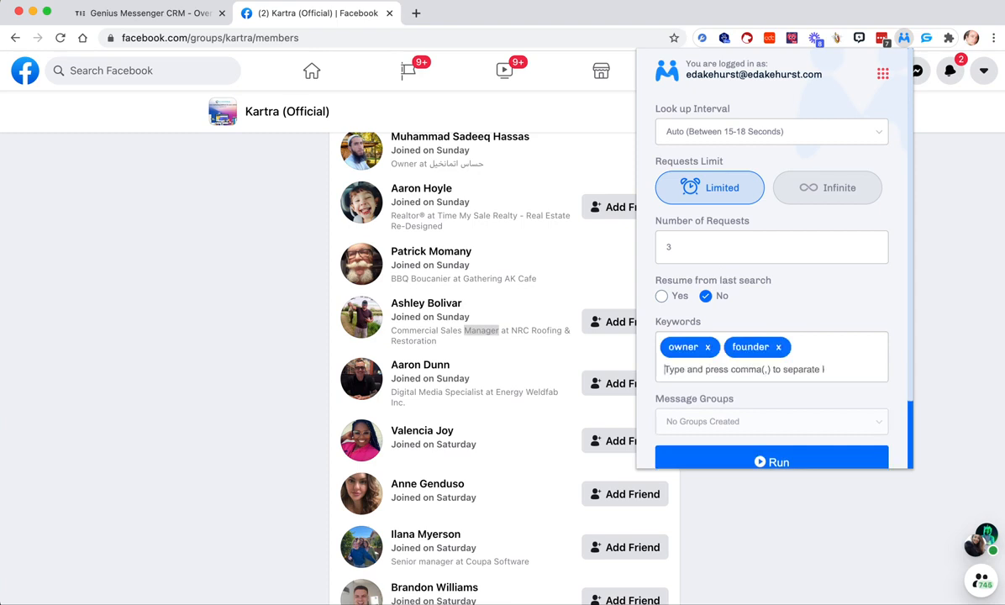
pyautogui.write('coach')
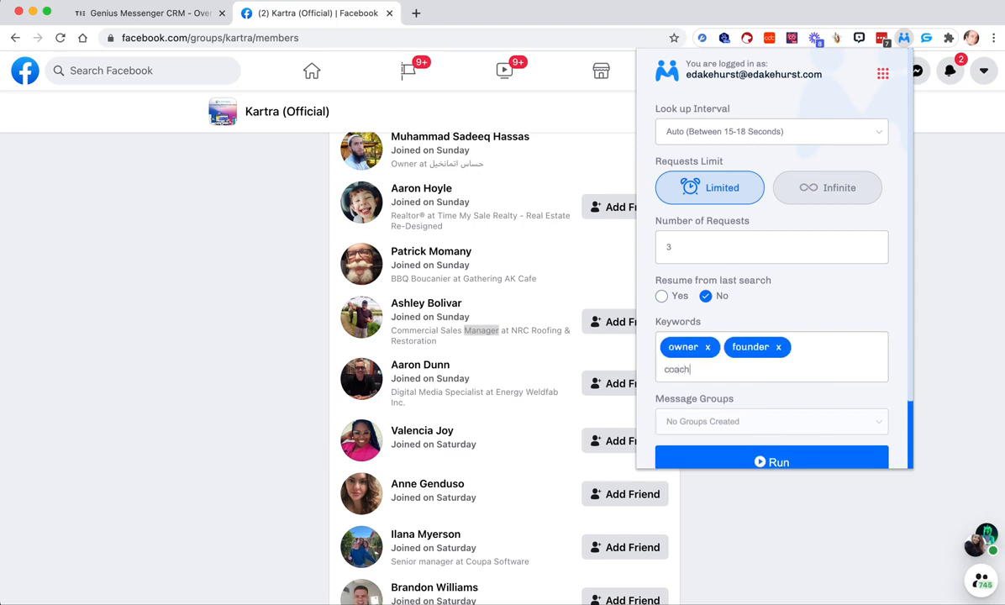
pyautogui.press(',')
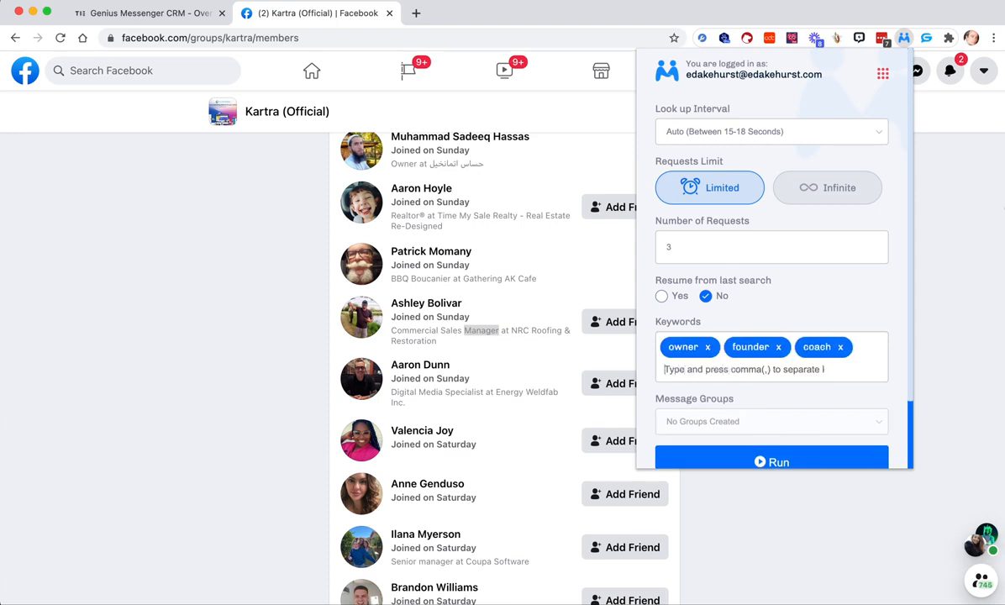
# - Remove the keywords coach, founder and owner from the connector settings
pyautogui.click(840, 347)
pyautogui.click(778, 346)
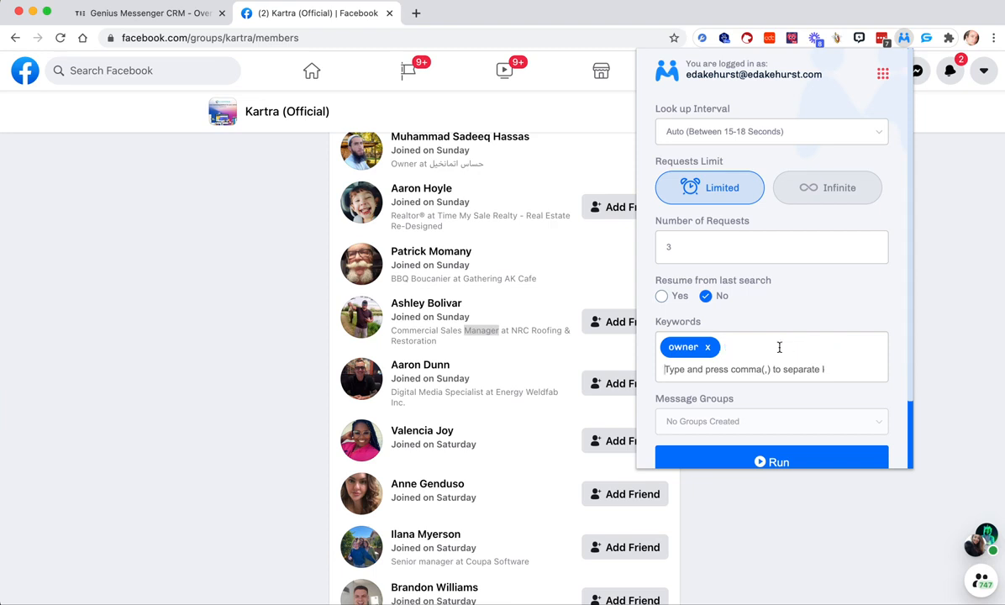
pyautogui.click(708, 346)
# - Run the connector on the Kartra (Official) members list without keywords and close its settings to watch the list
pyautogui.scroll(-2, 713, 347)
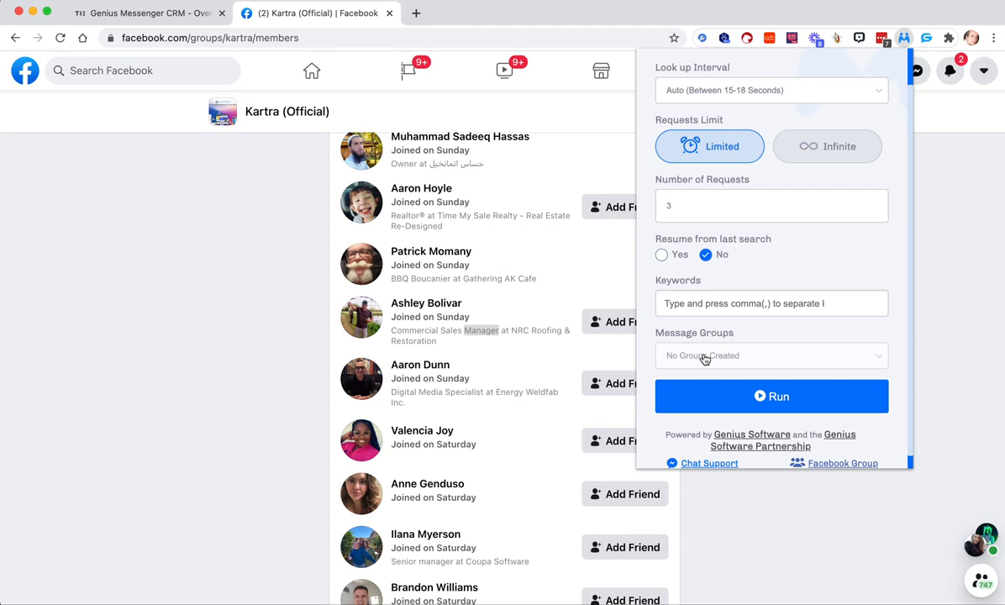
pyautogui.scroll(2, 704, 357)
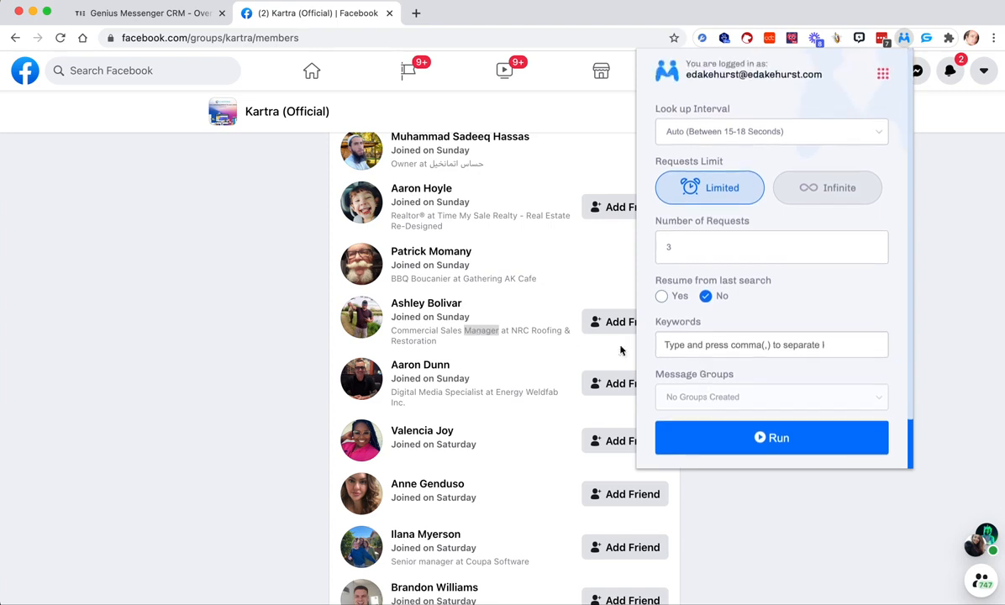
pyautogui.scroll(-15, 455, 382)
pyautogui.scroll(-10, 455, 382)
pyautogui.scroll(20, 455, 382)
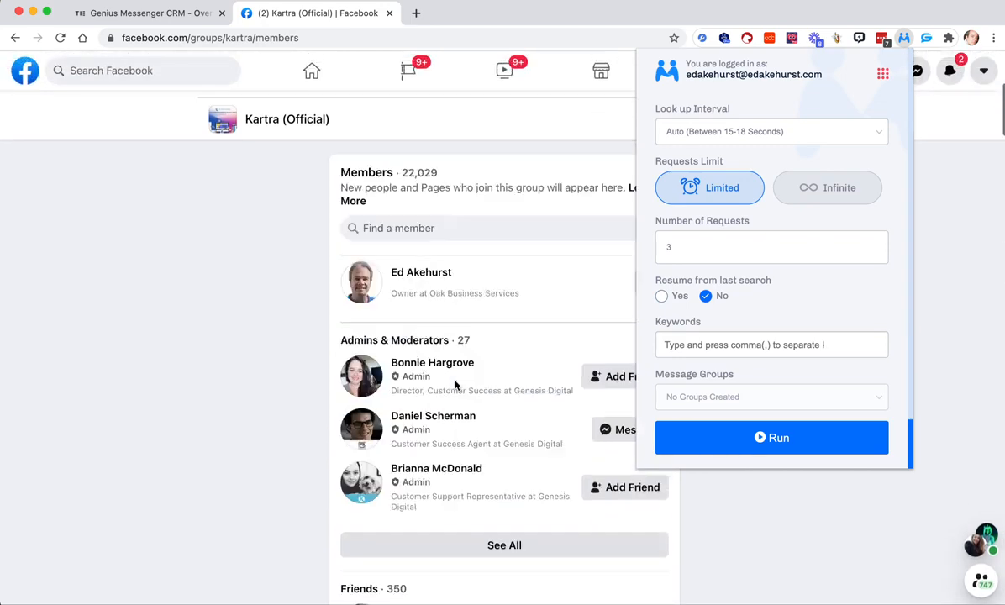
pyautogui.click(779, 440)
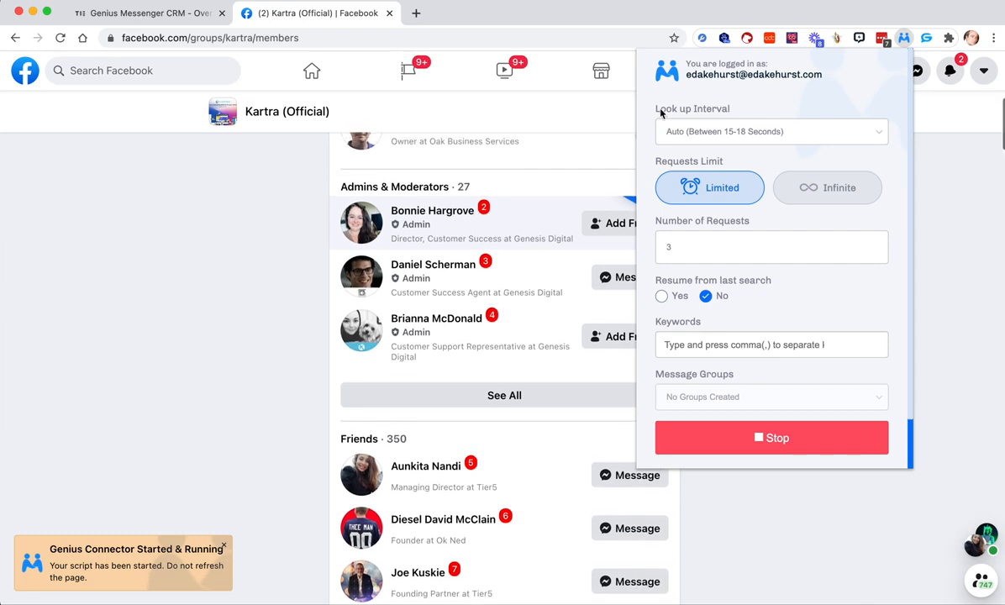
pyautogui.click(269, 264)
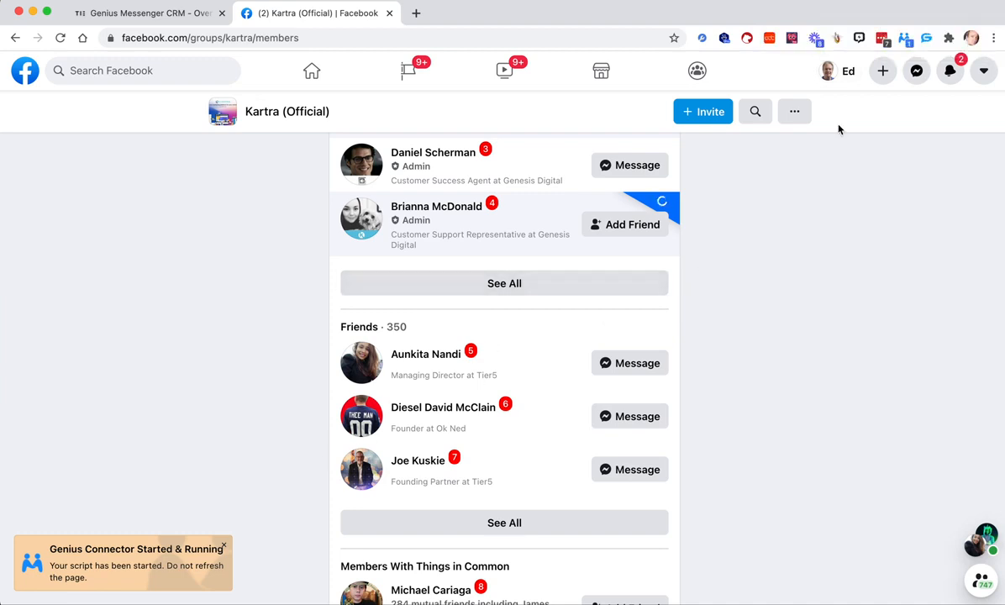
# - Stop the running connector script and close its settings
pyautogui.click(905, 38)
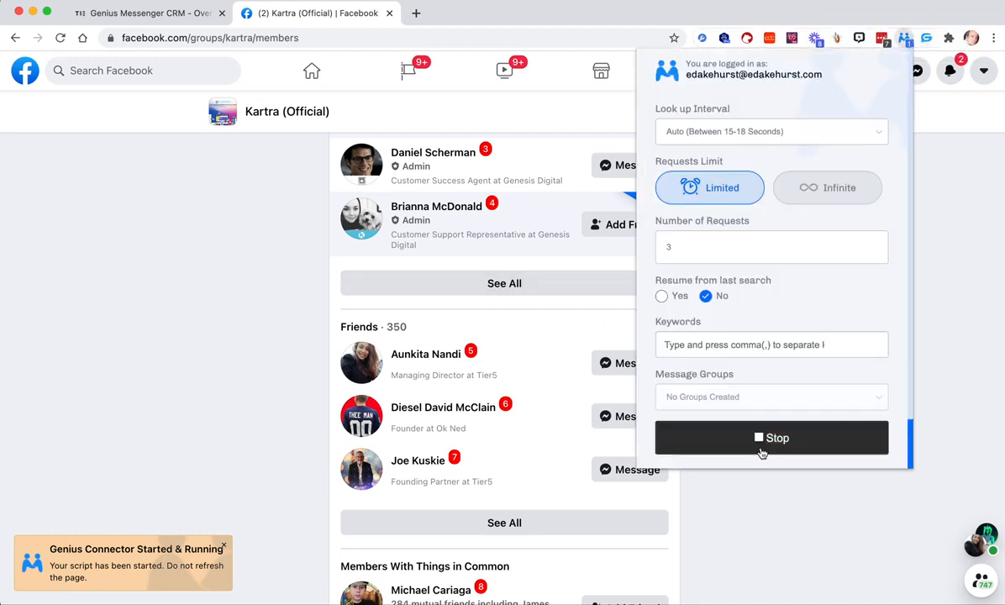
pyautogui.click(763, 445)
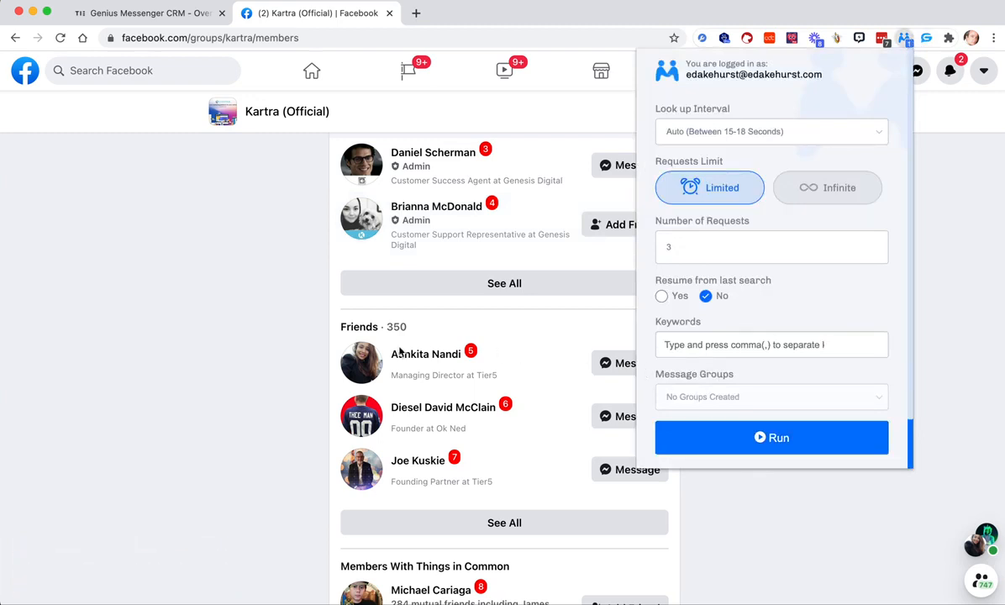
pyautogui.click(255, 336)
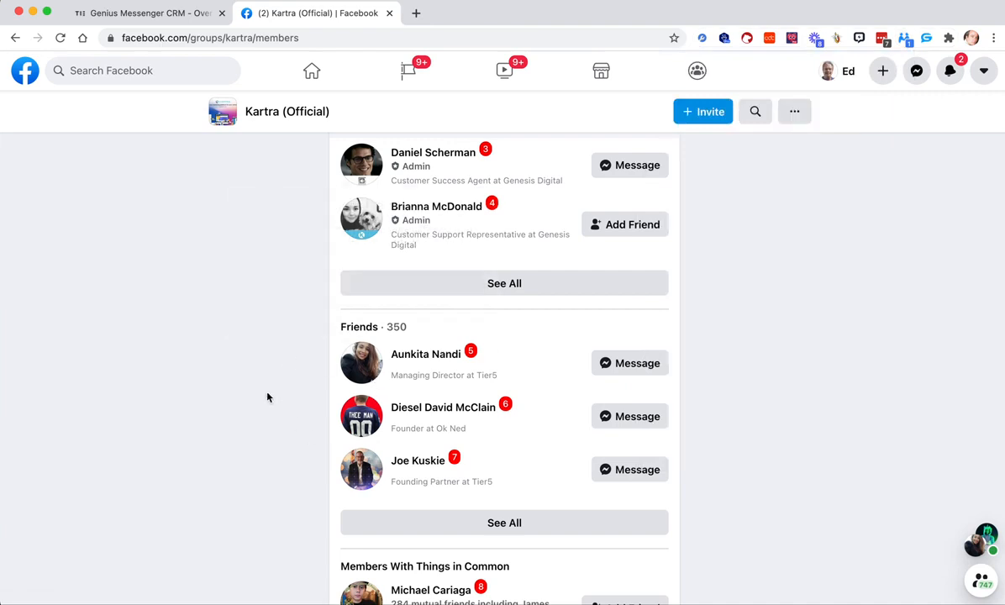
# - Set the connector's look up interval to 10 Mins. and close its settings
pyautogui.click(904, 39)
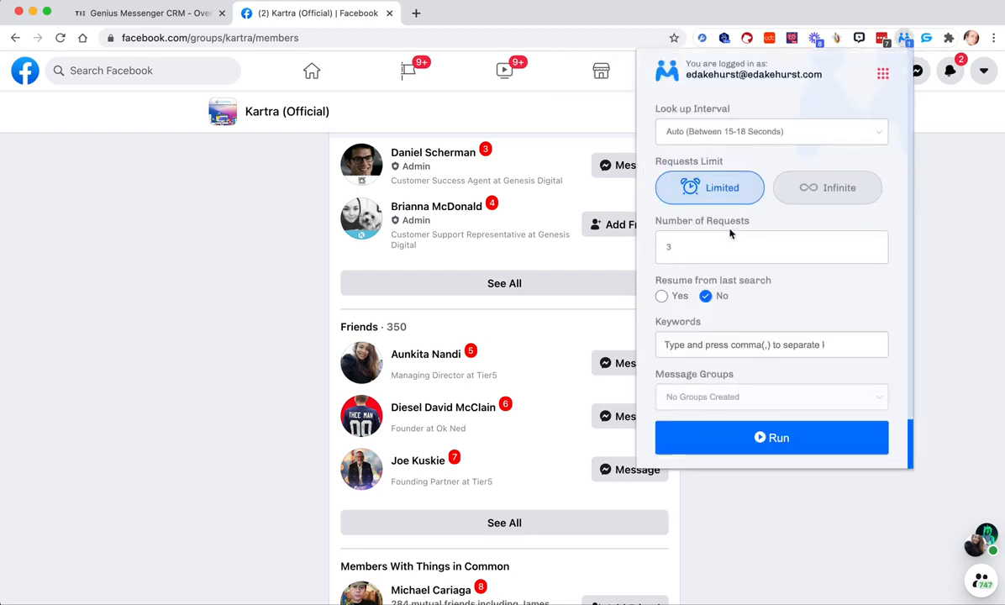
pyautogui.click(706, 134)
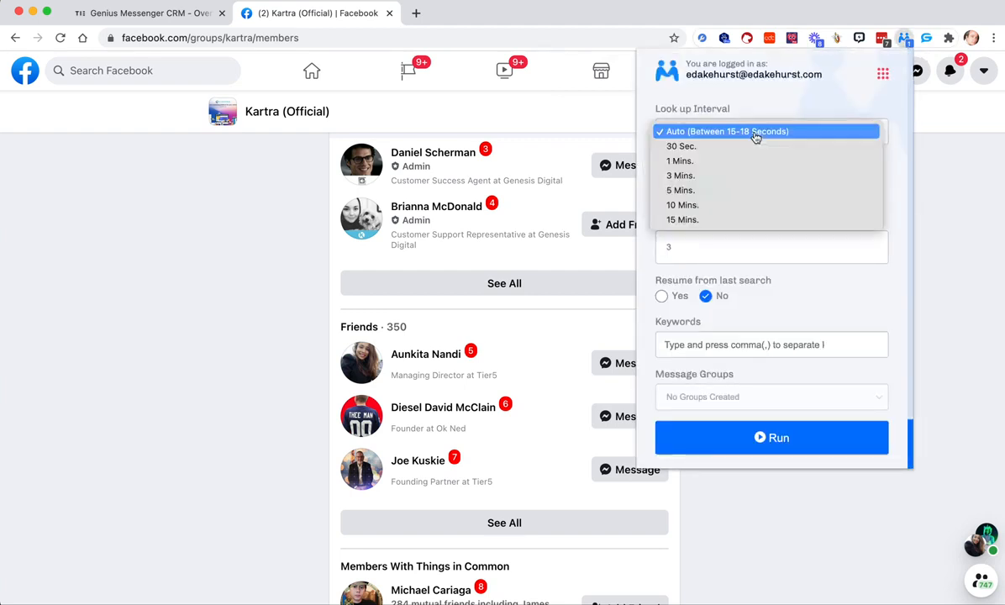
pyautogui.click(702, 206)
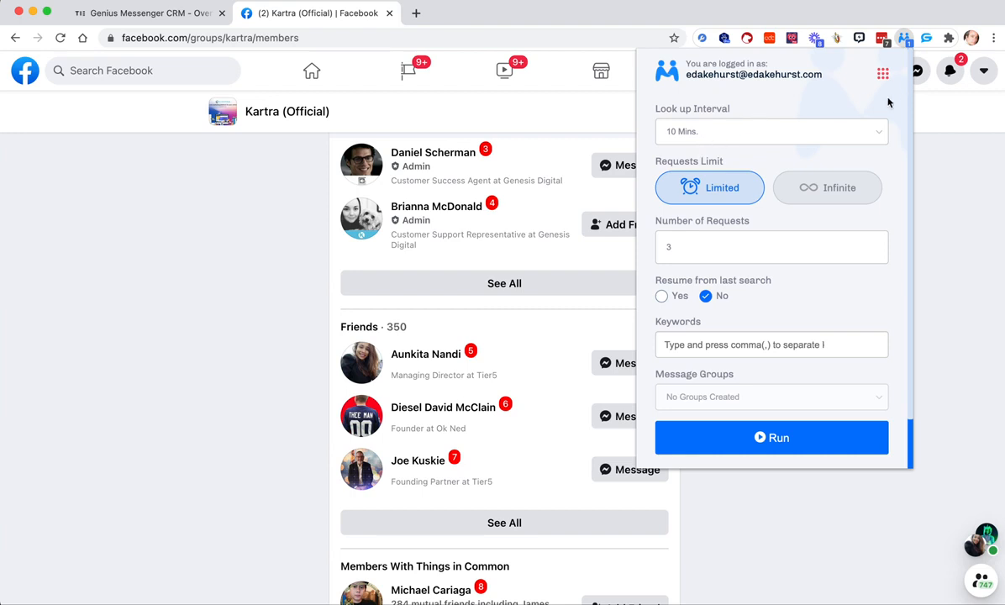
pyautogui.click(235, 207)
# - Browse the Facebook home feed for a personal profile, viewing the author of The Inner Circle question and returning to the feed
pyautogui.scroll(10, 235, 207)
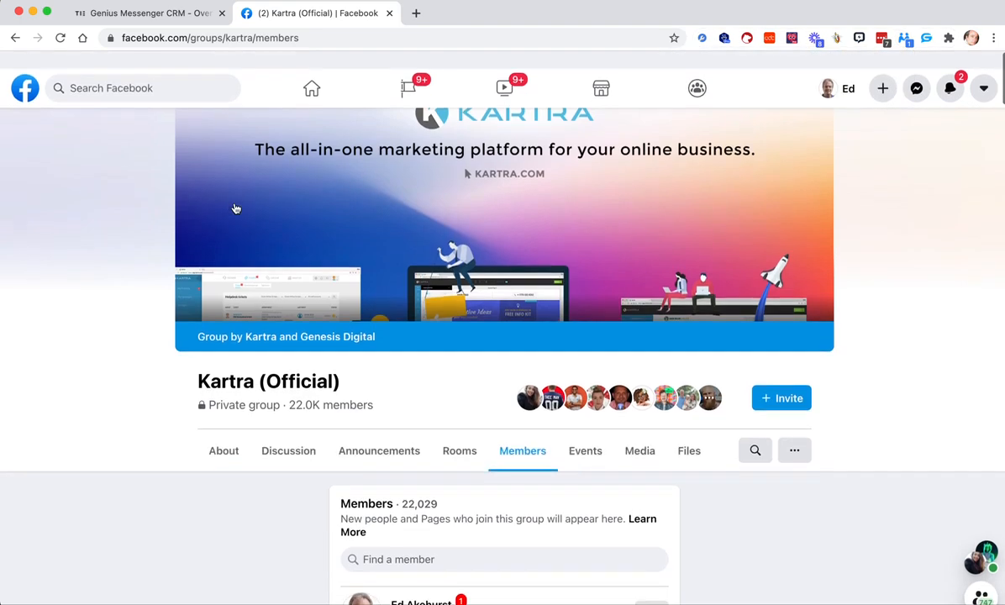
pyautogui.scroll(-1, 235, 206)
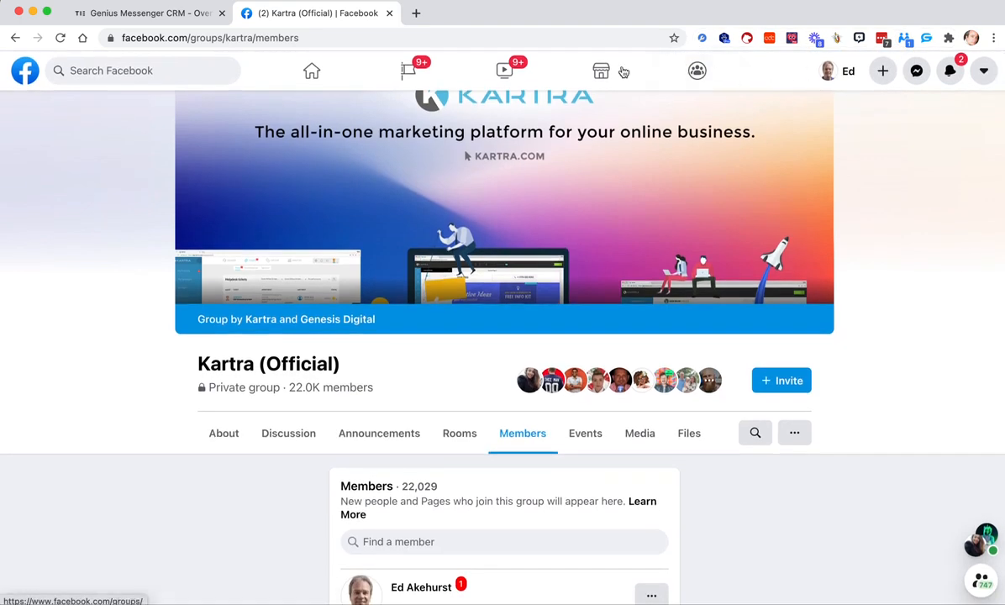
pyautogui.click(313, 73)
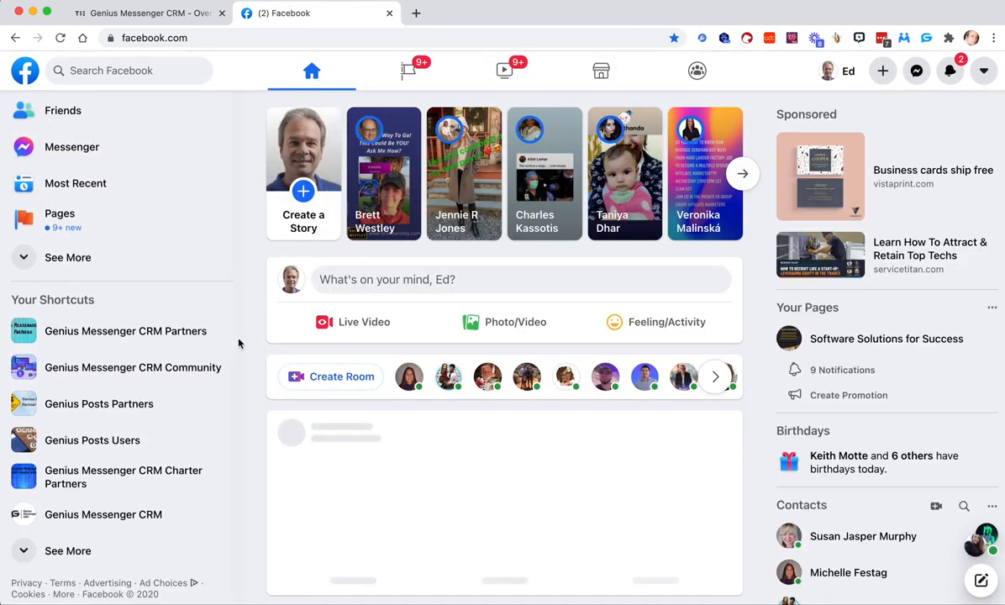
pyautogui.scroll(-3, 270, 340)
pyautogui.scroll(-2, 271, 340)
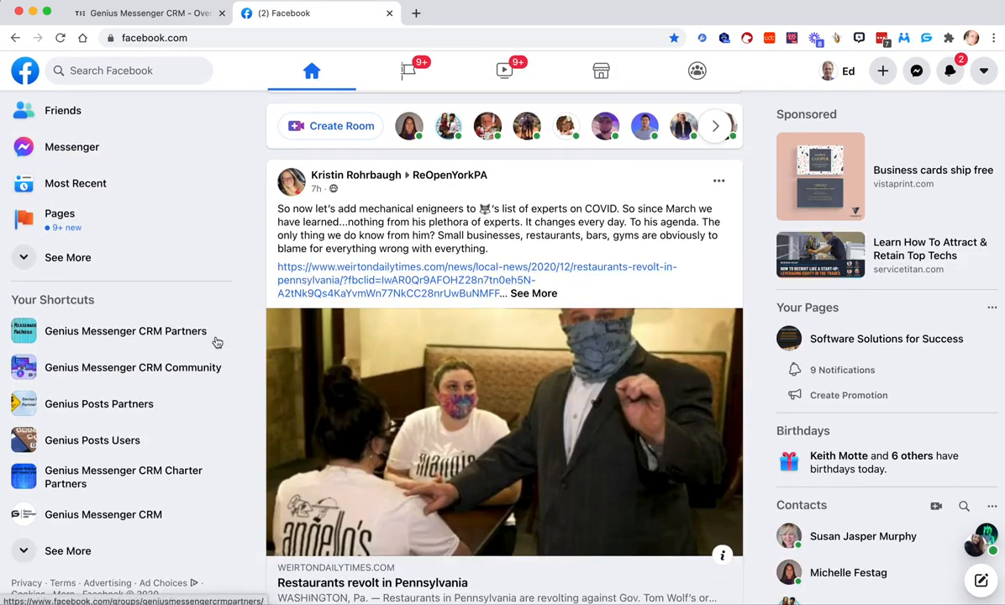
pyautogui.scroll(1, 235, 283)
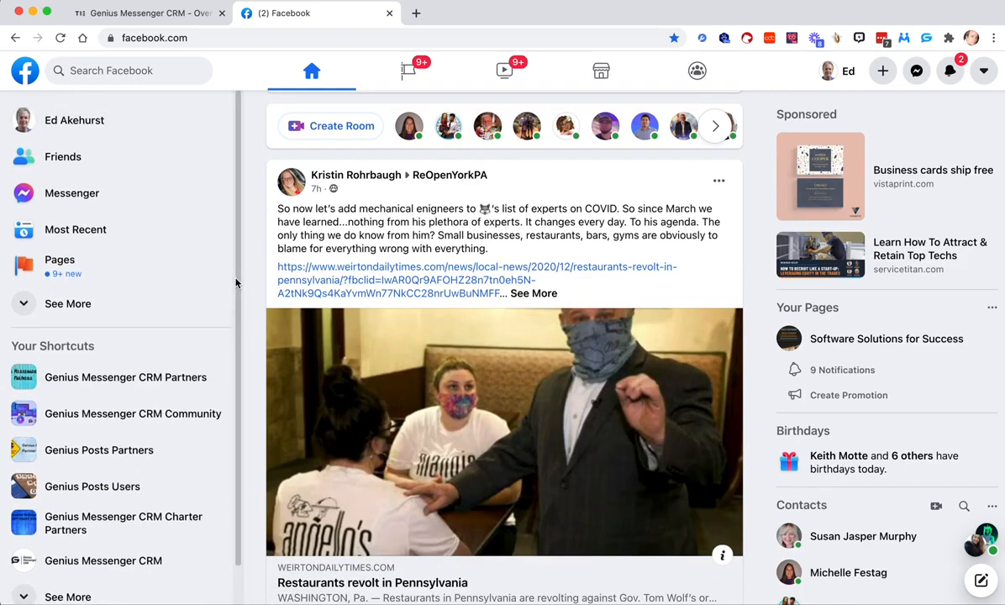
pyautogui.scroll(-12, 269, 210)
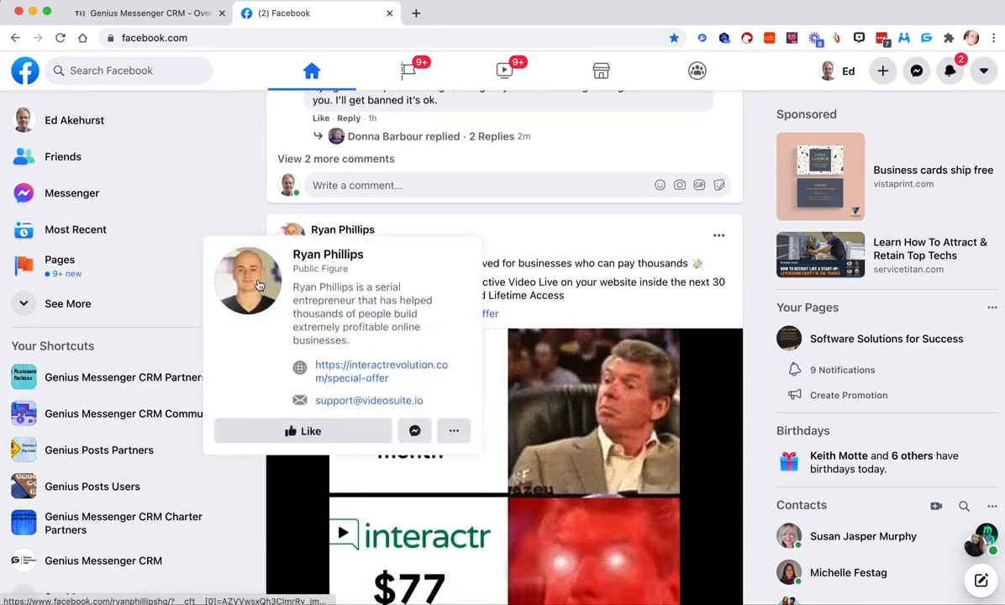
pyautogui.scroll(-10, 260, 277)
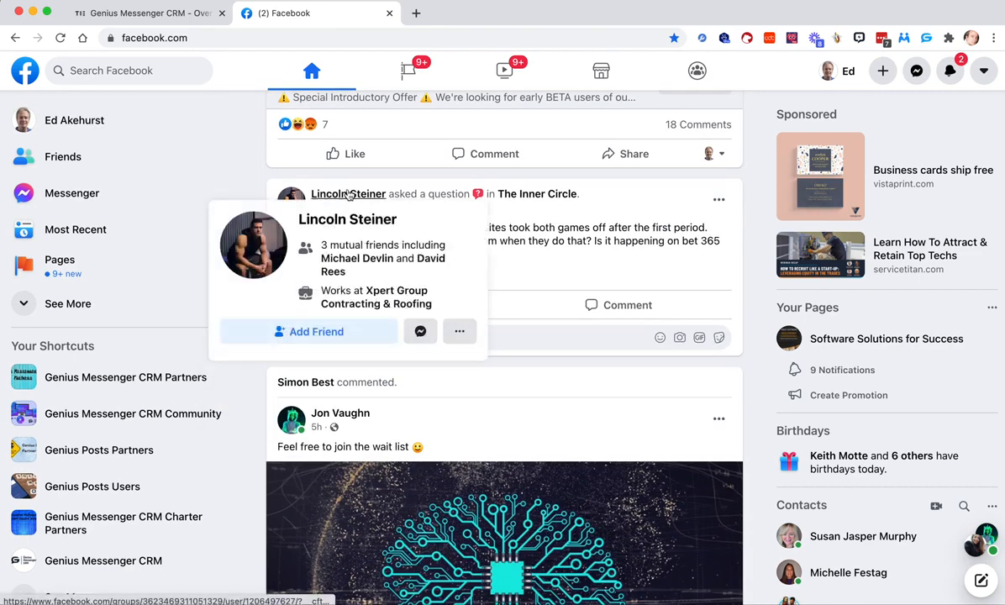
pyautogui.click(348, 194)
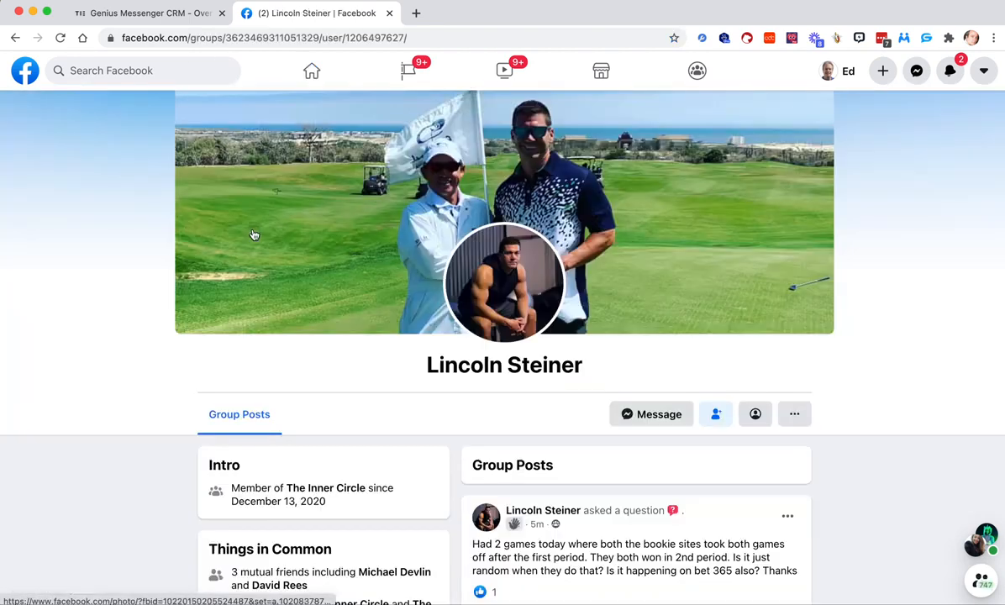
pyautogui.click(16, 38)
# - Open the profile of the author of the wait list post and show their friends
pyautogui.scroll(-1, 287, 369)
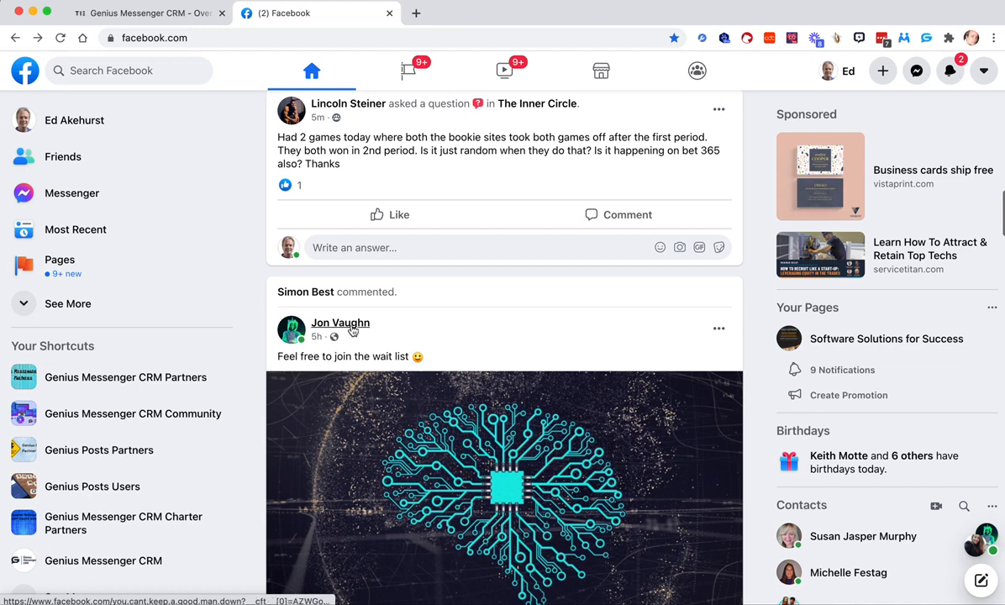
pyautogui.click(341, 386)
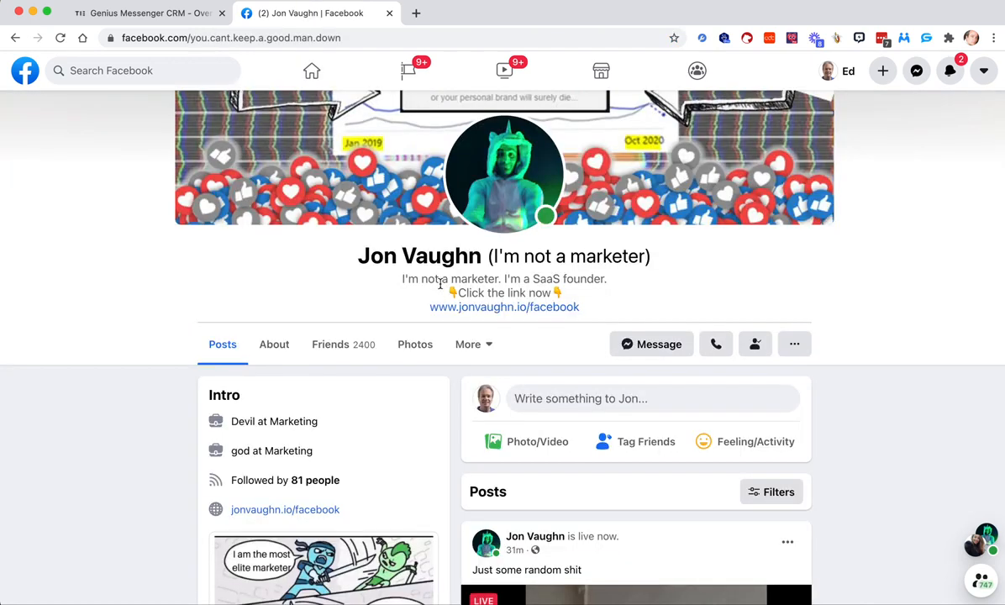
pyautogui.click(328, 345)
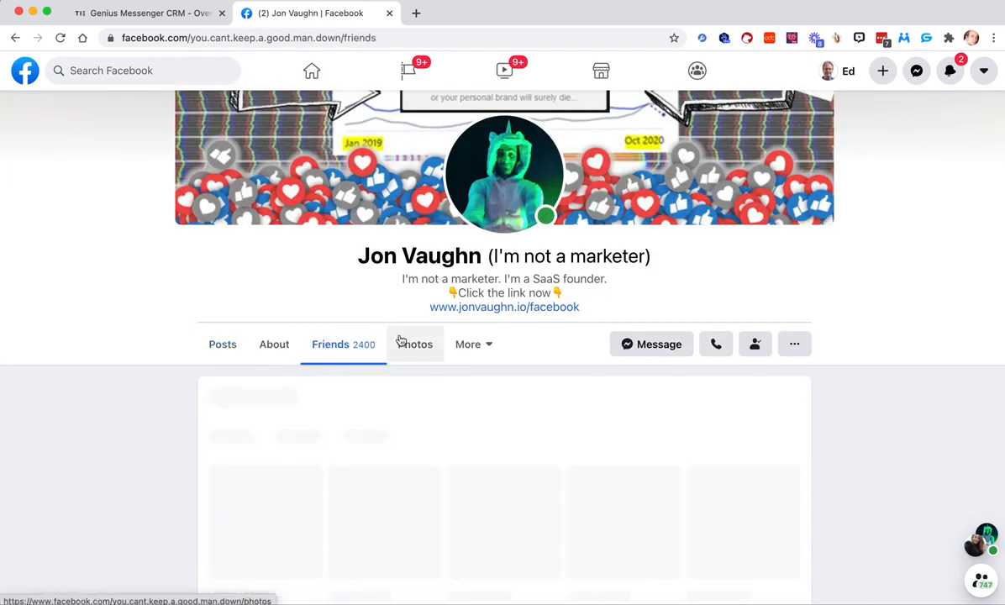
# - Examine the profile's full friends list, going down until more entries load
pyautogui.scroll(-3, 399, 341)
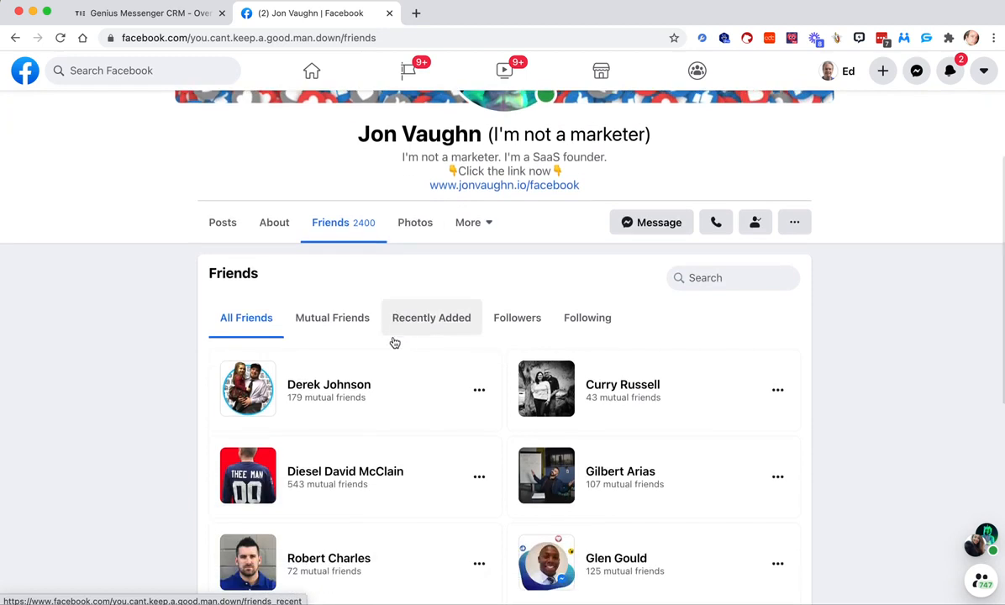
pyautogui.scroll(-2, 391, 342)
pyautogui.scroll(-2, 393, 342)
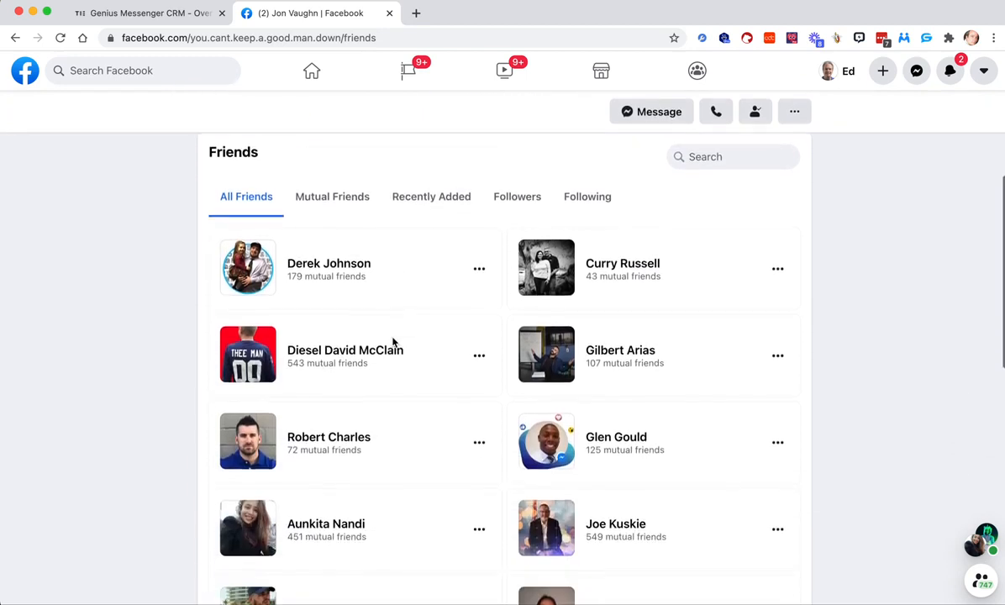
pyautogui.scroll(3, 392, 343)
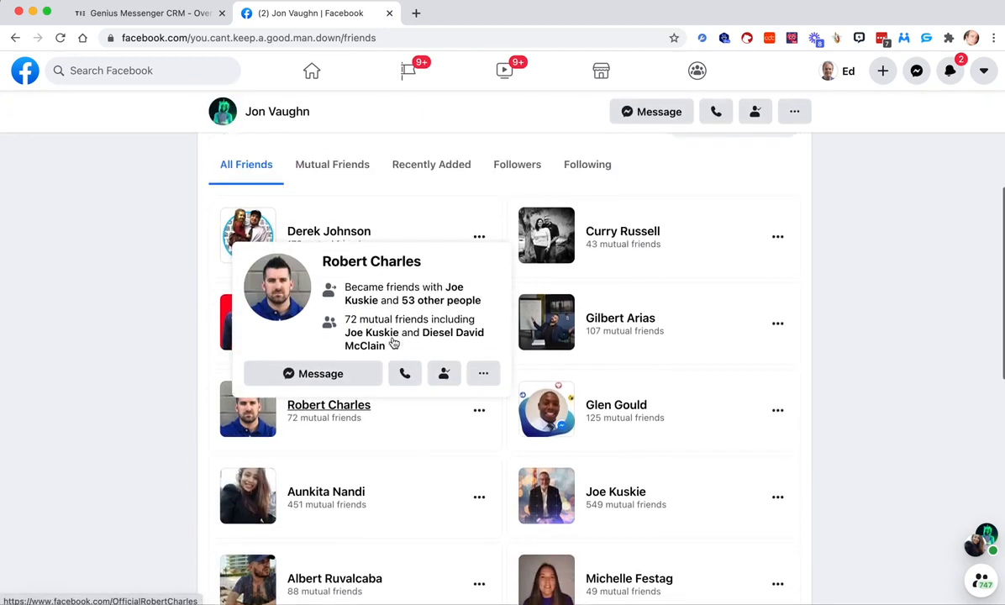
pyautogui.scroll(-1, 355, 240)
pyautogui.scroll(-8, 436, 325)
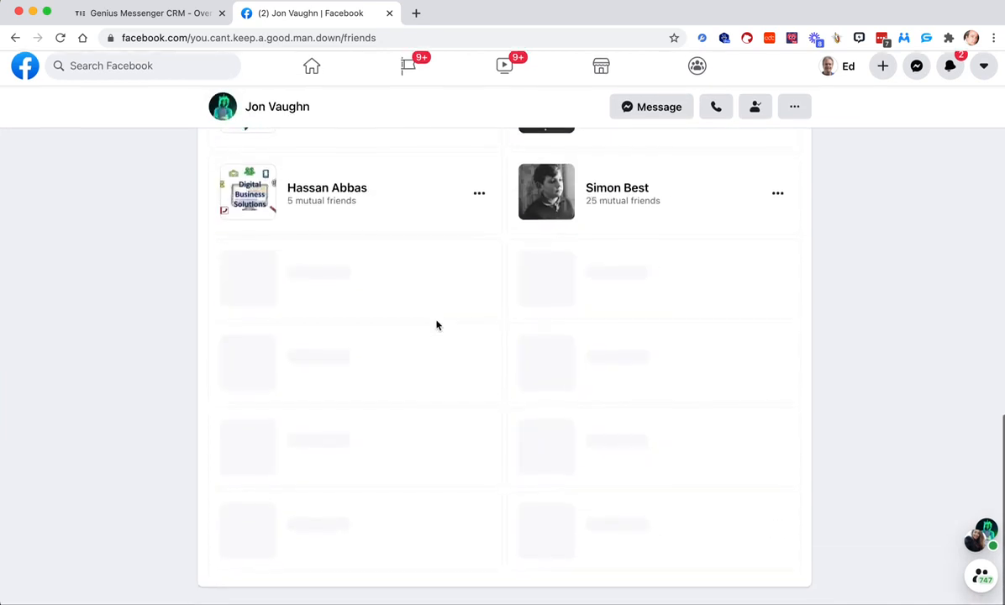
pyautogui.scroll(-10, 437, 325)
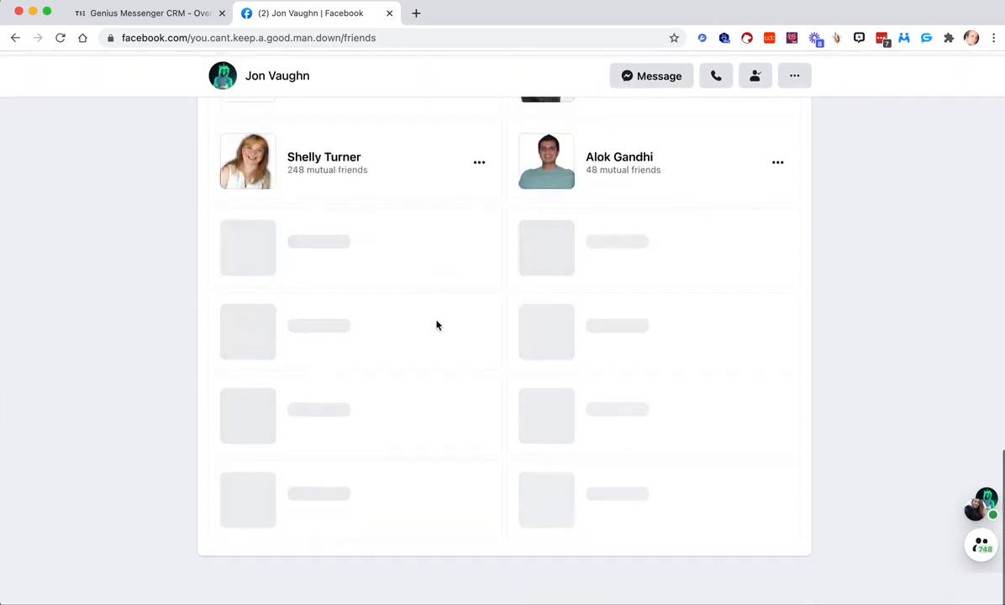
pyautogui.scroll(-8, 436, 325)
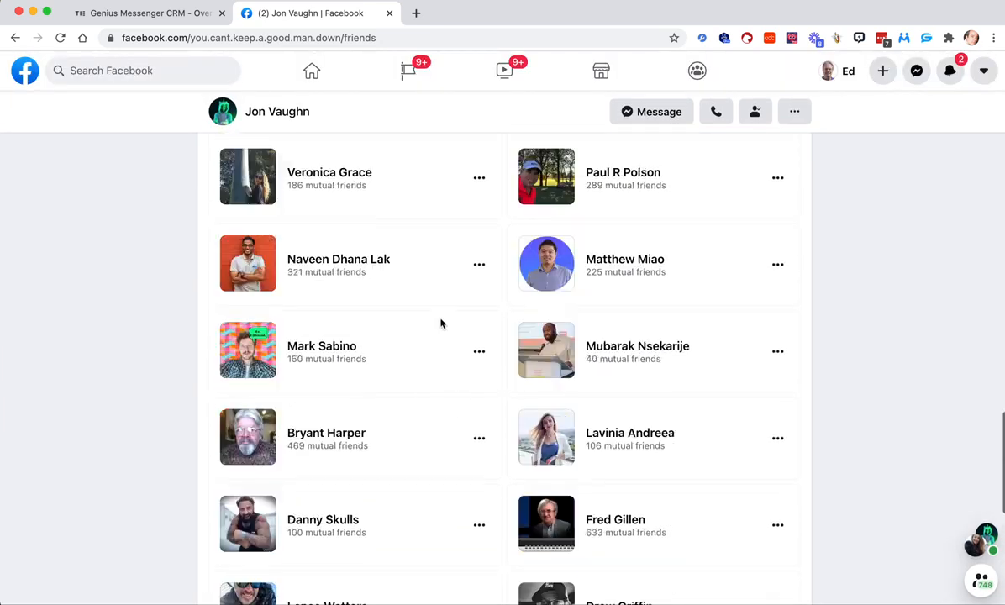
# - Check the options for one person in the friends list, close them, and look further down for another profile to visit
pyautogui.click(482, 202)
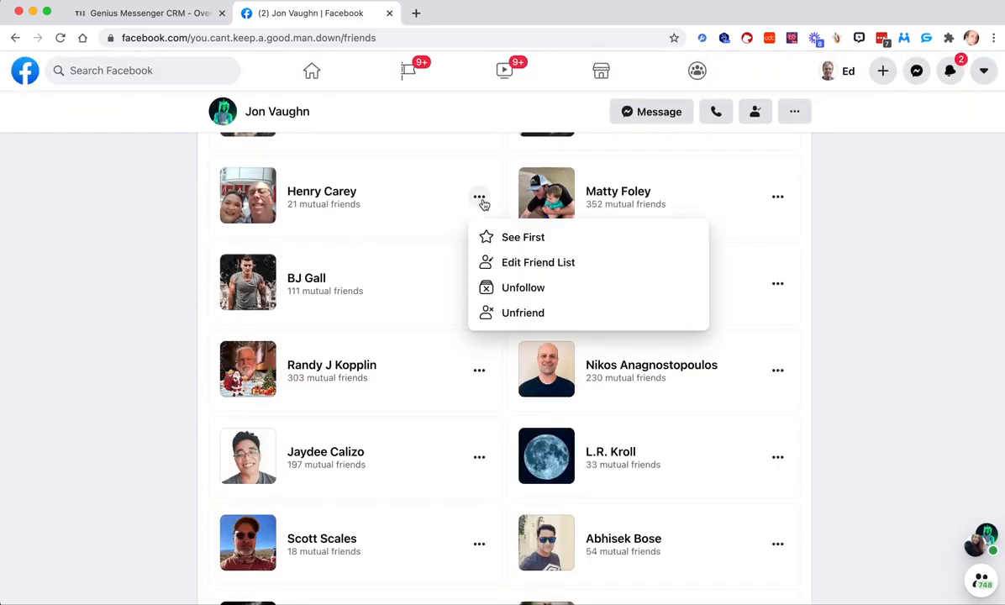
pyautogui.click(142, 334)
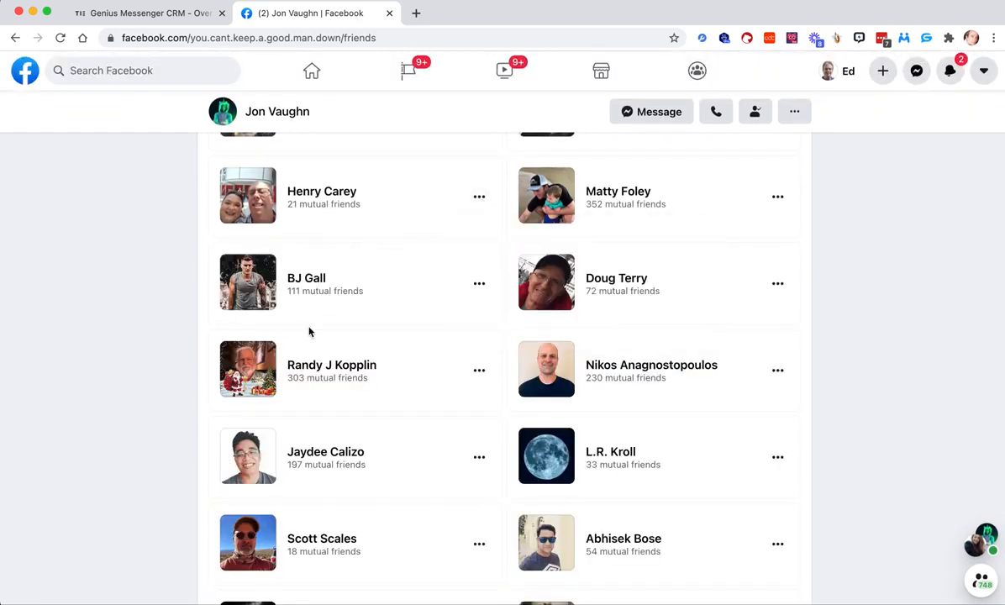
pyautogui.scroll(-15, 310, 332)
pyautogui.scroll(-20, 309, 332)
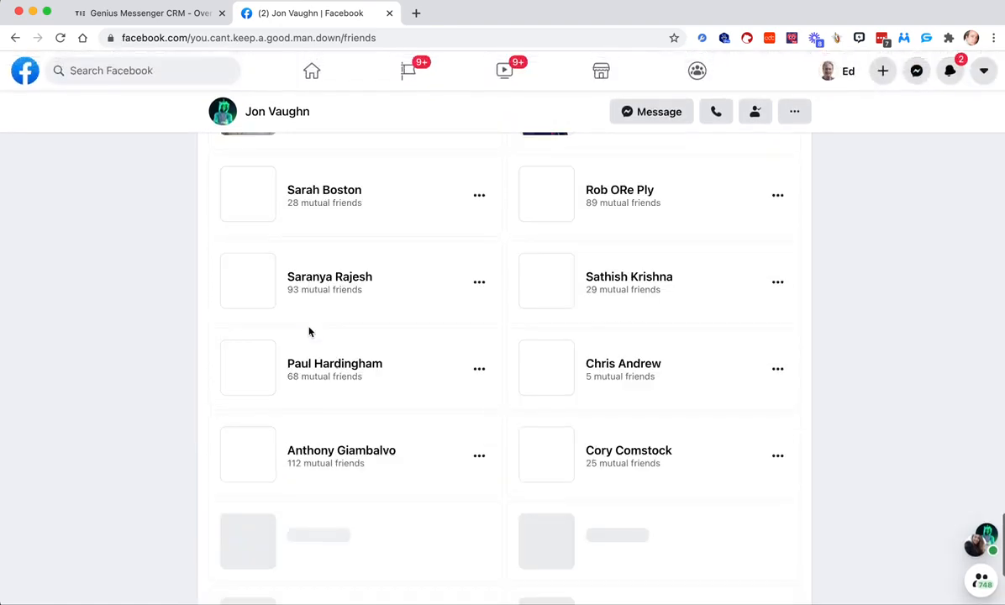
pyautogui.scroll(-15, 310, 332)
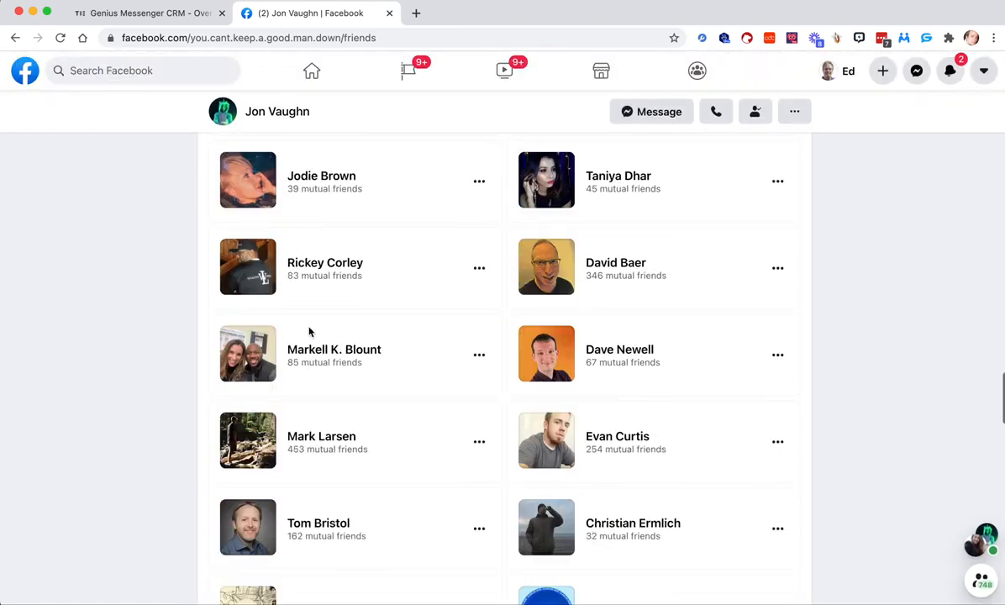
pyautogui.scroll(-5, 309, 332)
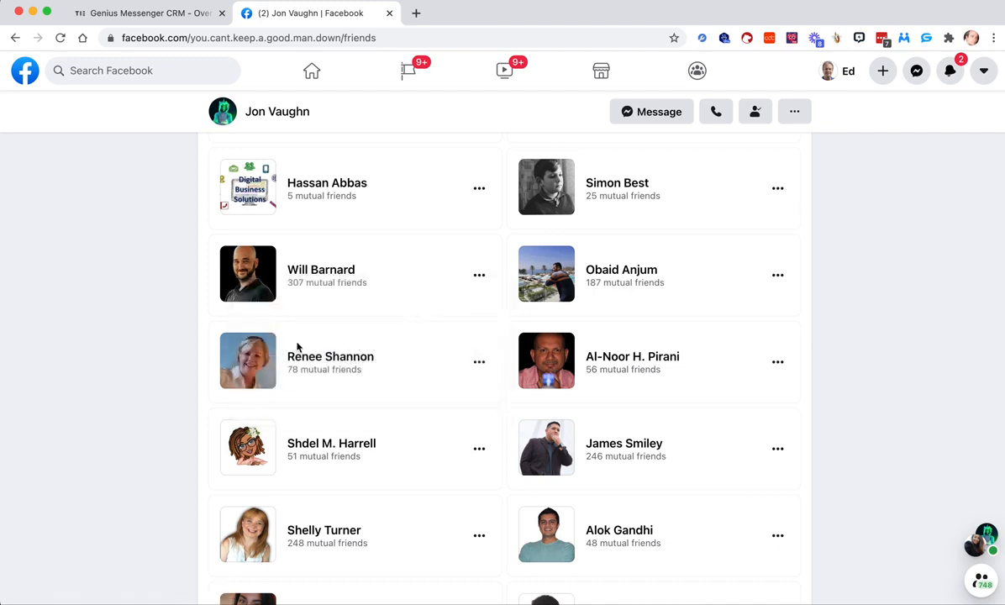
# - Open the profile of the insurance agency owner in the list and view their Friends section
pyautogui.click(304, 356)
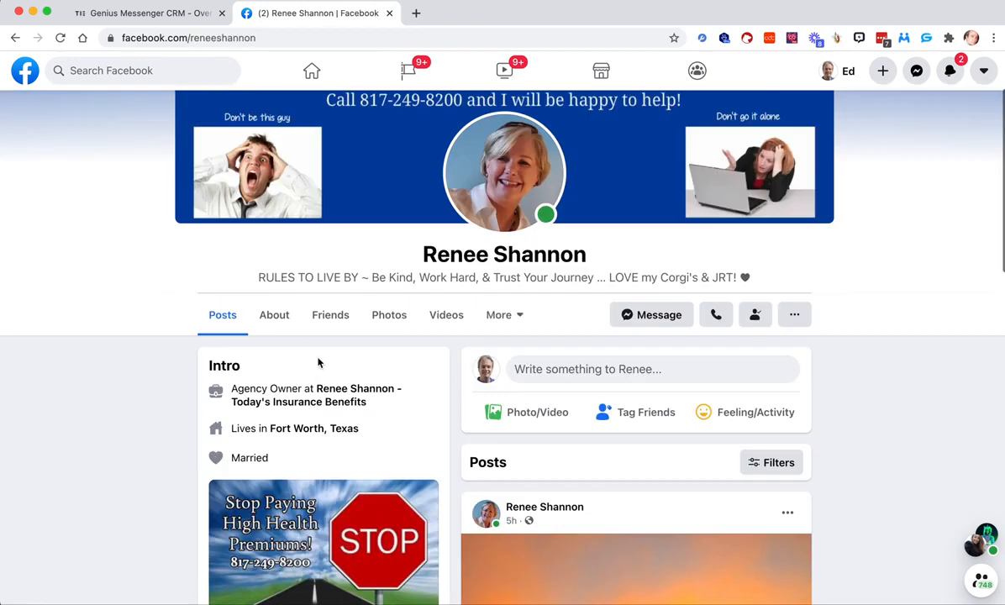
pyautogui.click(337, 292)
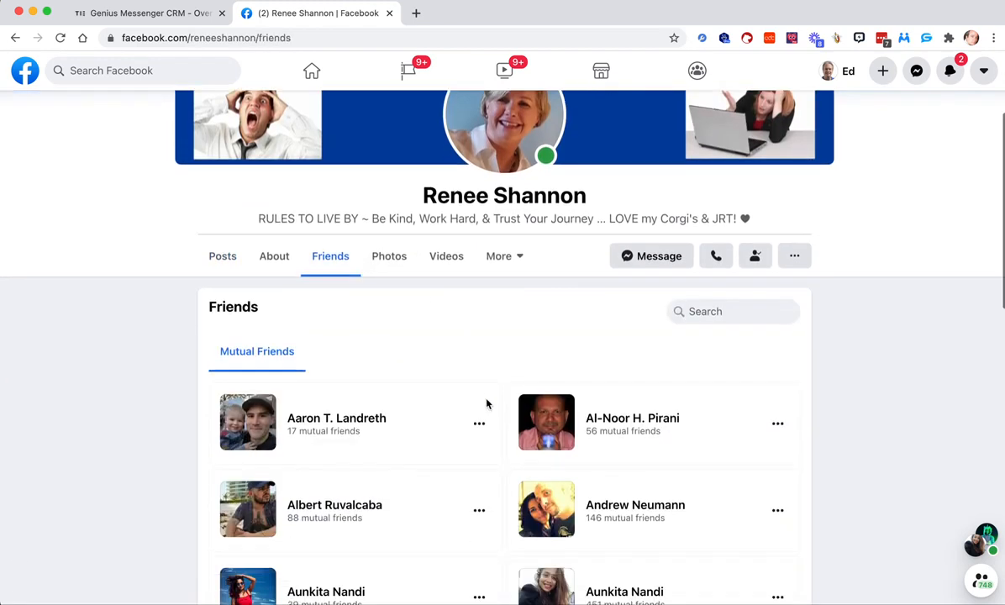
pyautogui.scroll(-2, 486, 405)
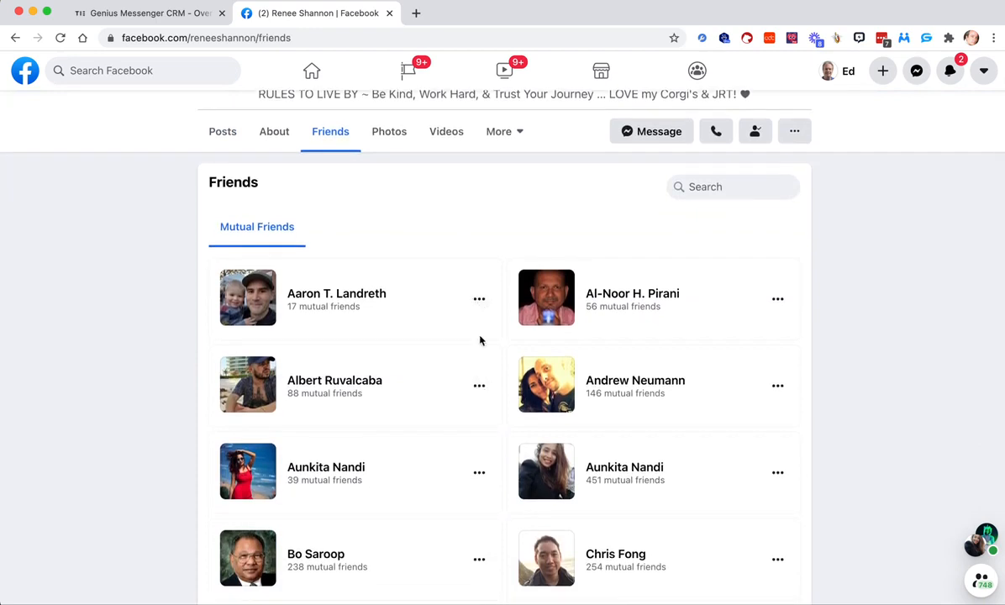
pyautogui.scroll(4, 299, 288)
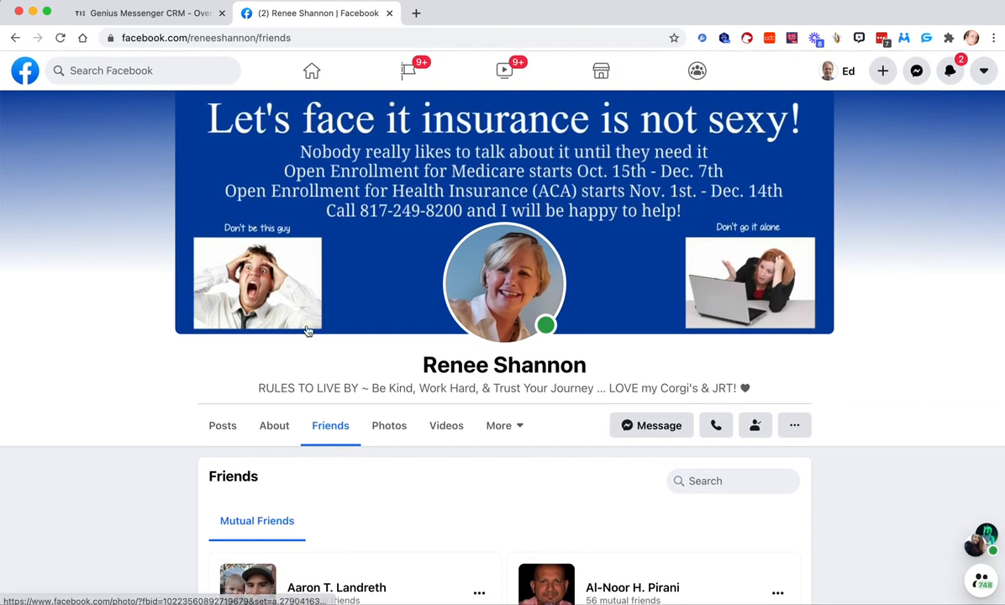
pyautogui.scroll(-2, 239, 358)
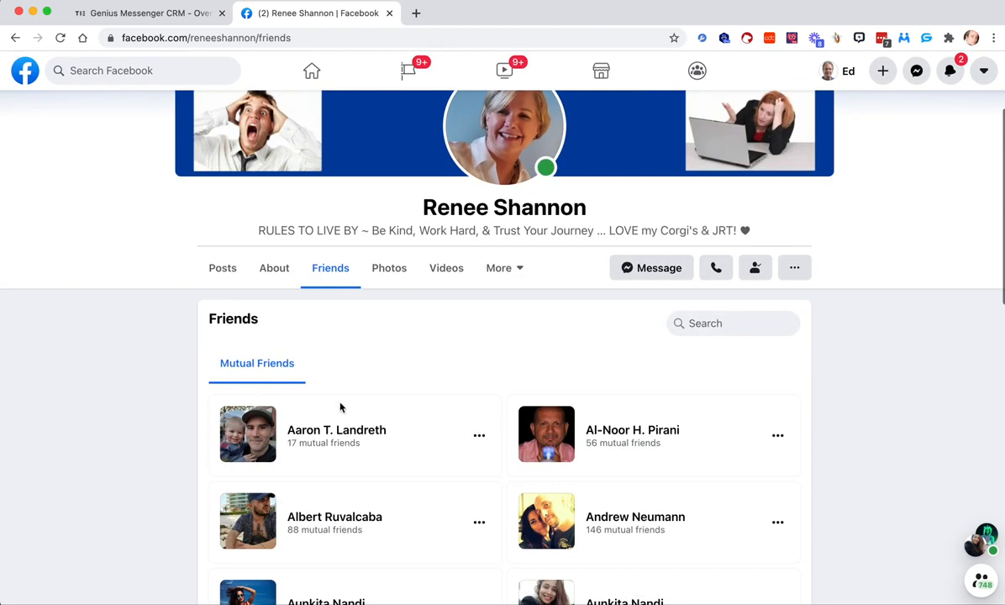
# - Open the profile of the second mutual friend listed and go through their full friends list to people who can be added
pyautogui.click(626, 431)
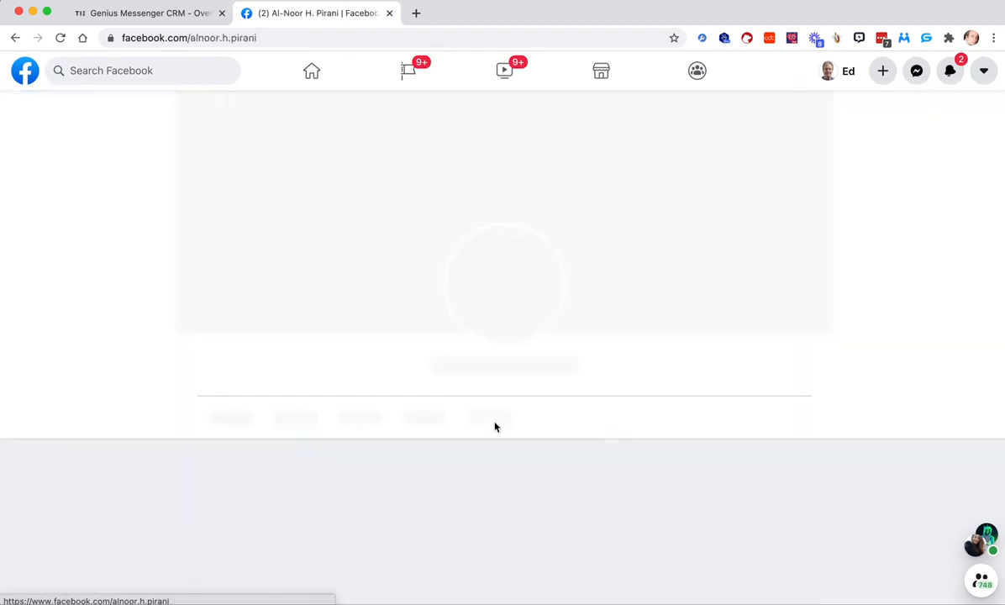
pyautogui.scroll(-4, 483, 423)
pyautogui.scroll(1, 410, 233)
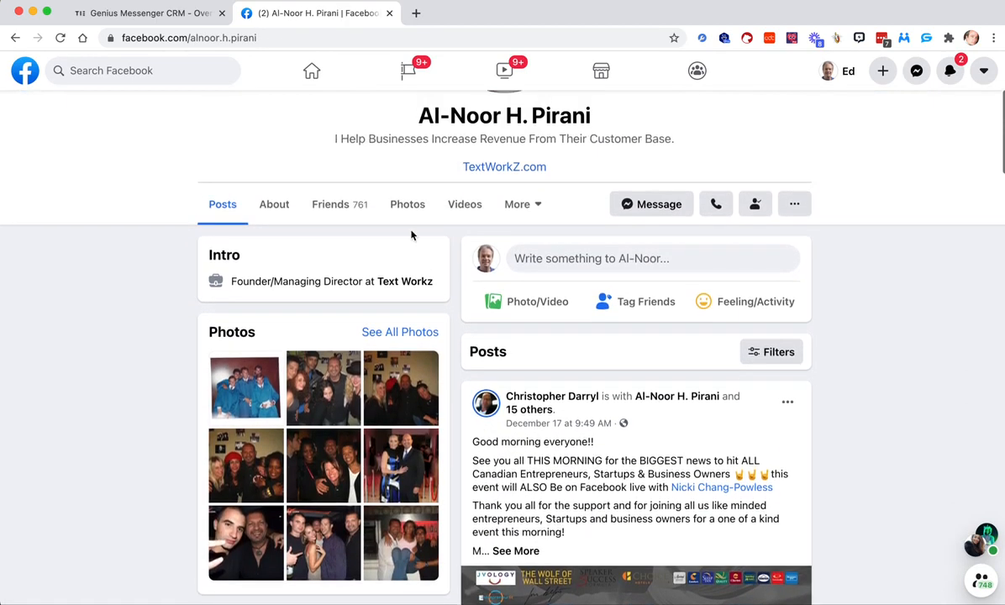
pyautogui.click(339, 209)
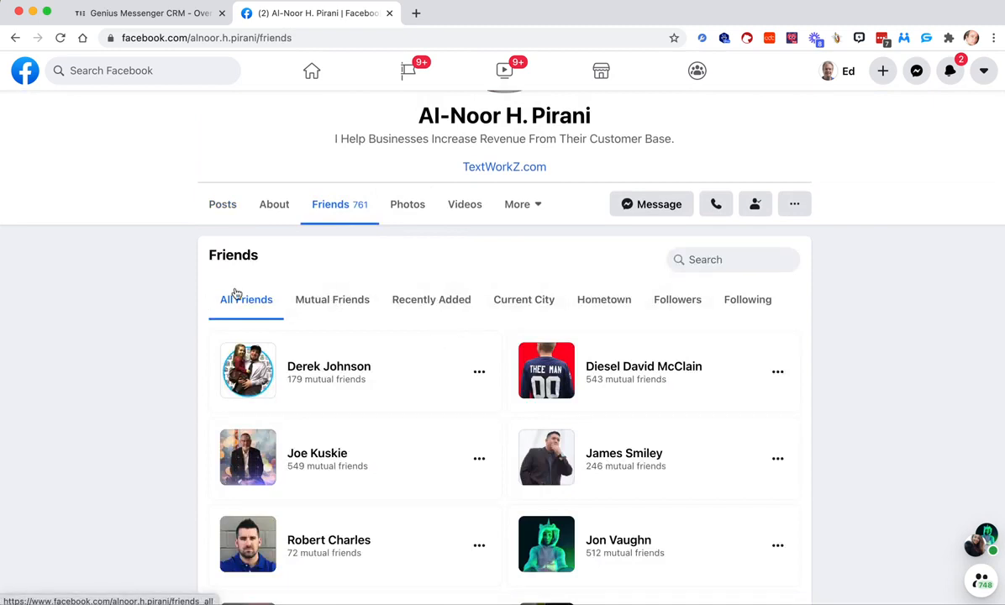
pyautogui.scroll(-20, 224, 407)
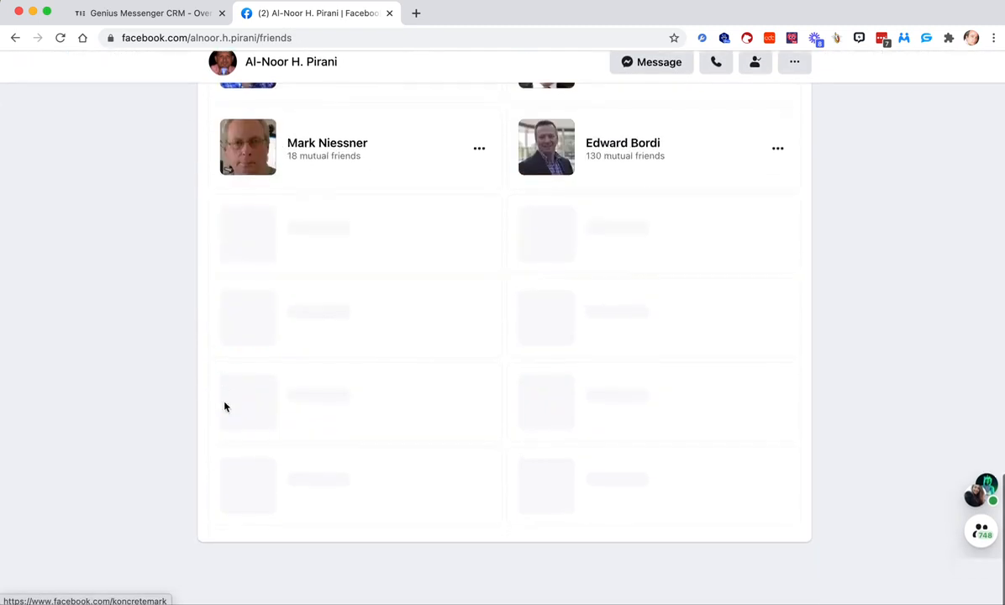
pyautogui.scroll(-15, 224, 407)
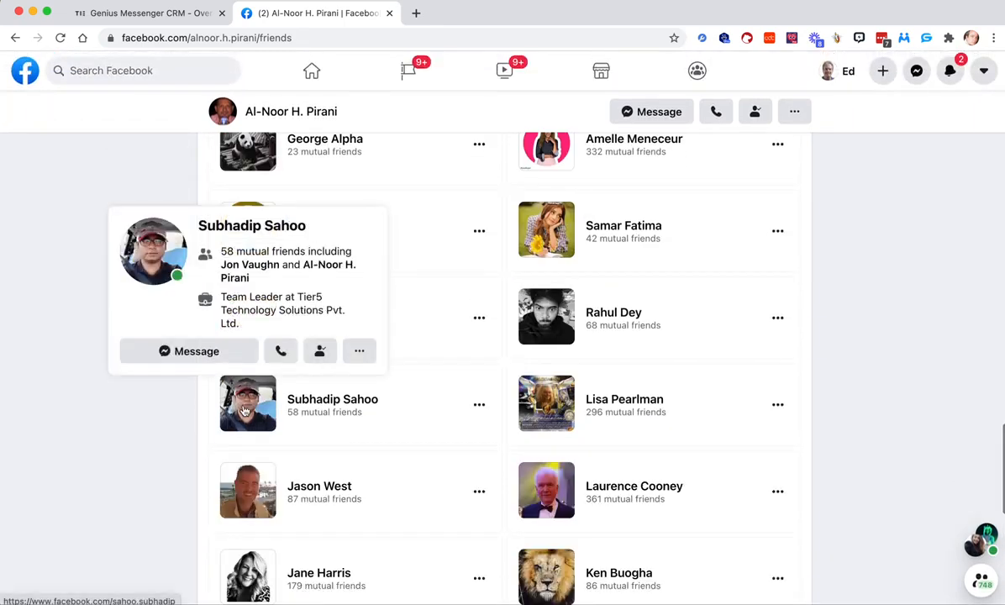
pyautogui.scroll(-5, 244, 410)
pyautogui.scroll(10, 343, 261)
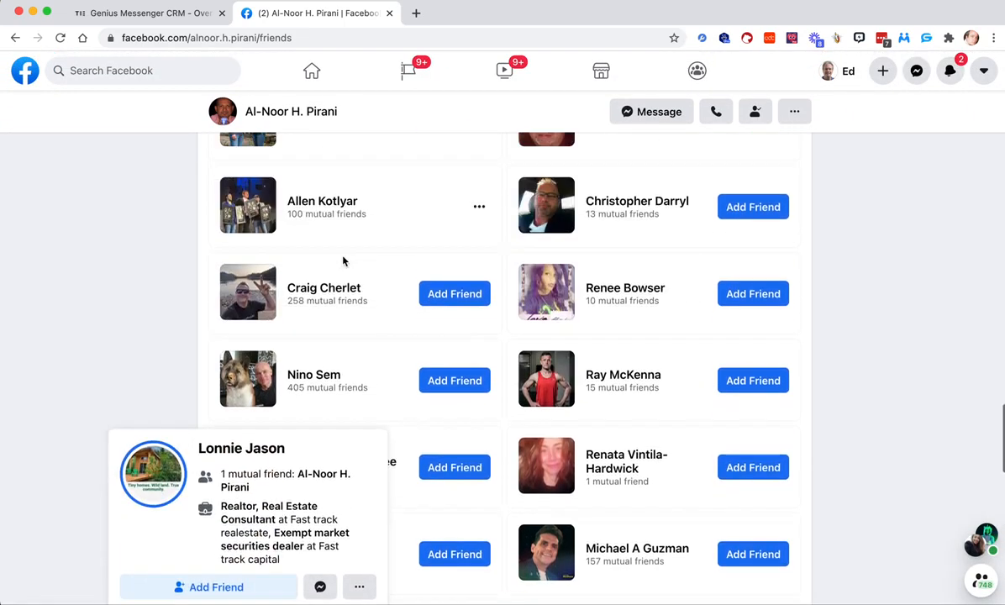
pyautogui.scroll(-2, 467, 363)
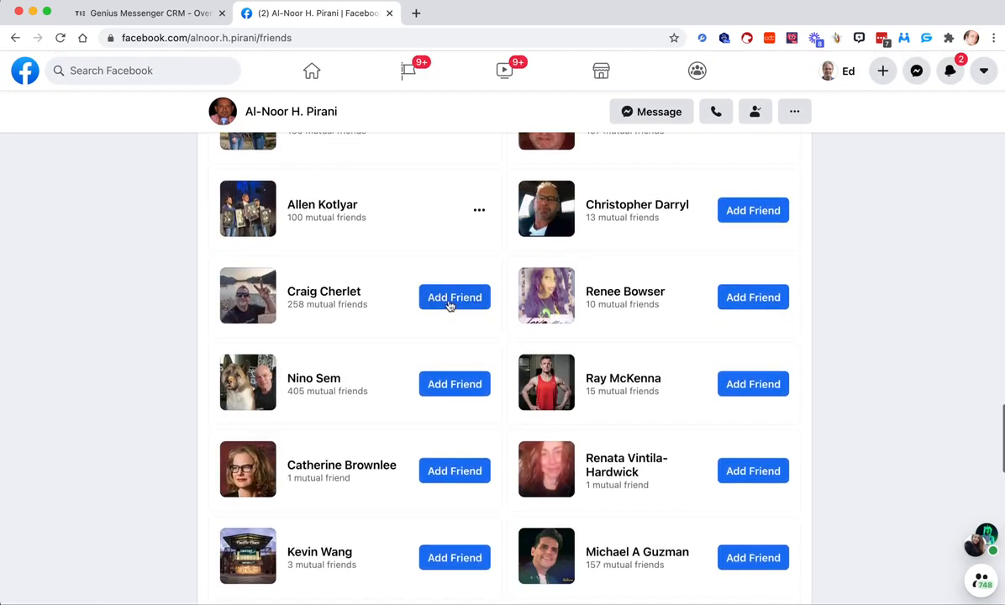
# - Run Genius Connector on this friends list with the requests limit set to Infinite, stop it and close its window
pyautogui.click(903, 38)
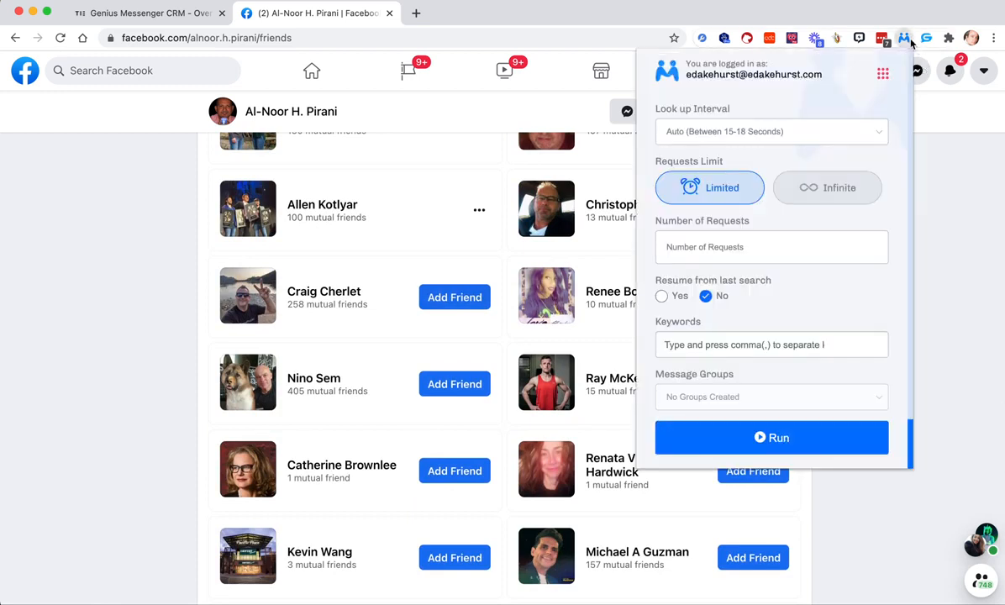
pyautogui.click(778, 435)
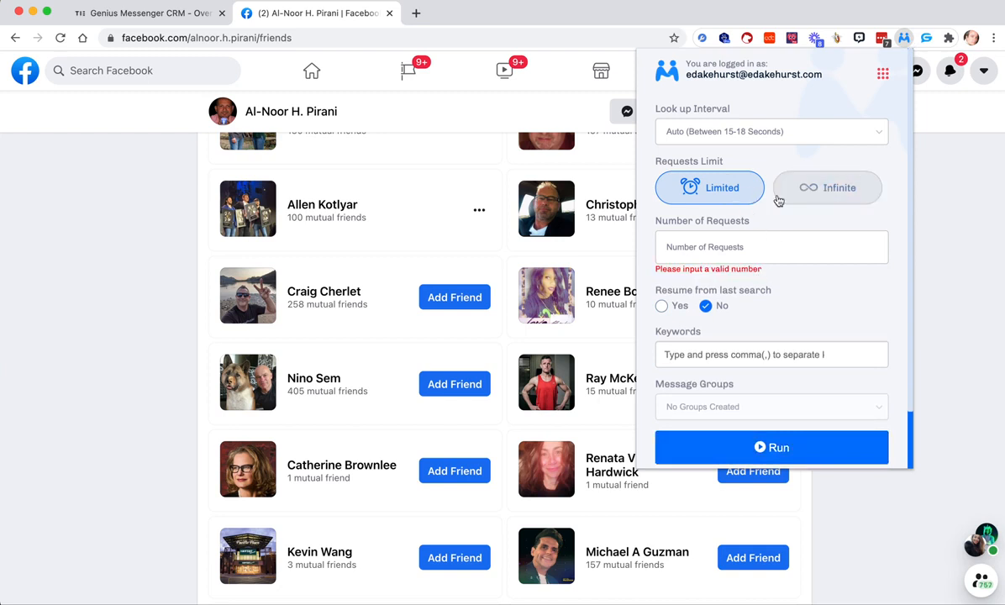
pyautogui.click(807, 195)
pyautogui.click(815, 385)
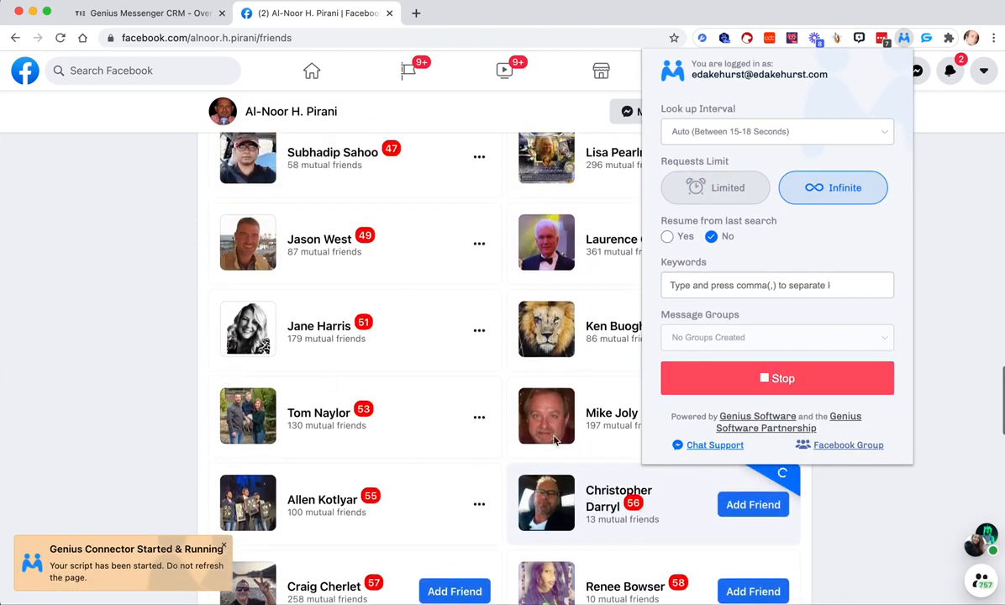
pyautogui.click(765, 385)
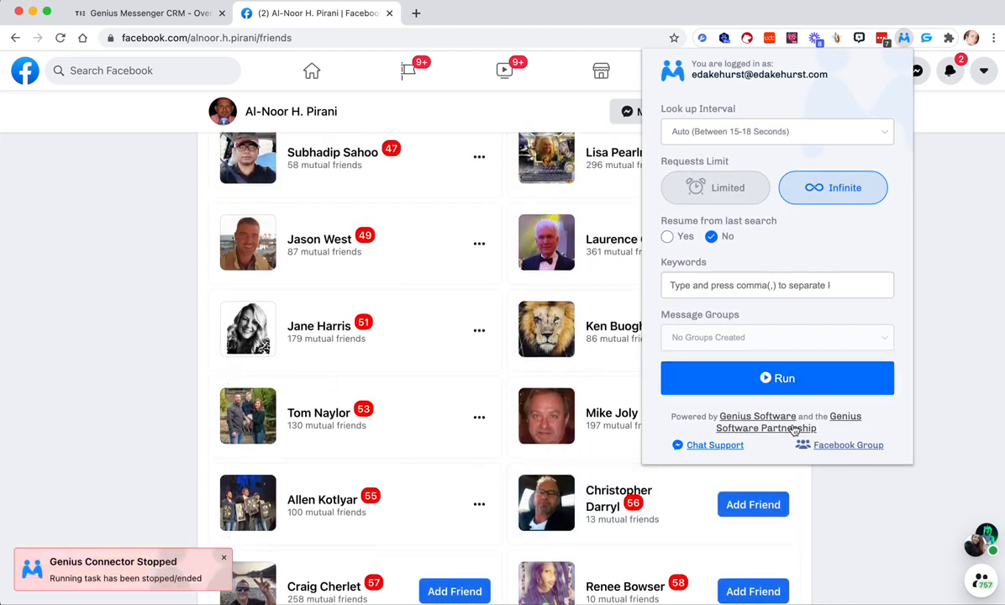
pyautogui.scroll(-1, 834, 537)
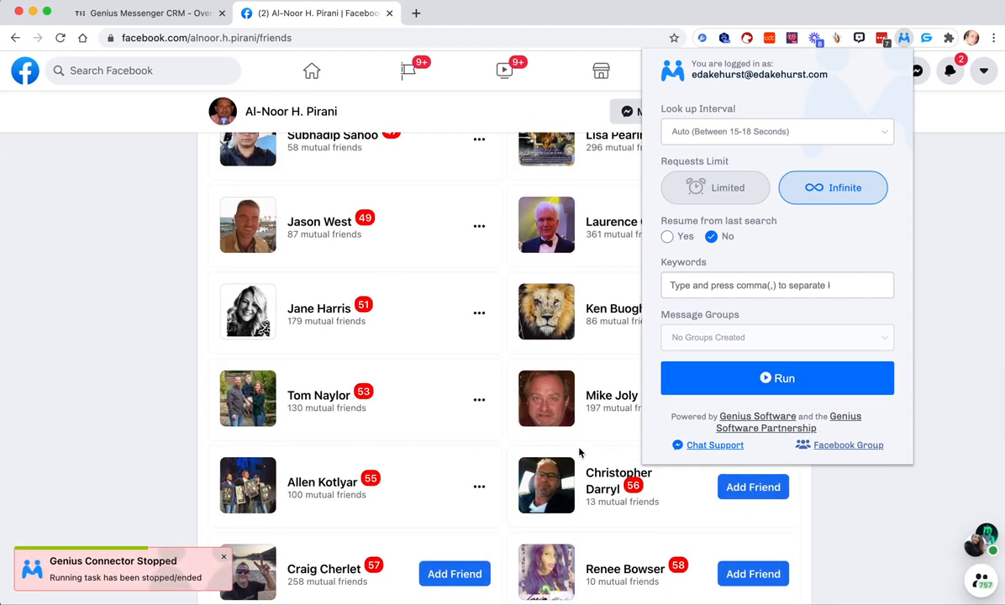
pyautogui.click(900, 13)
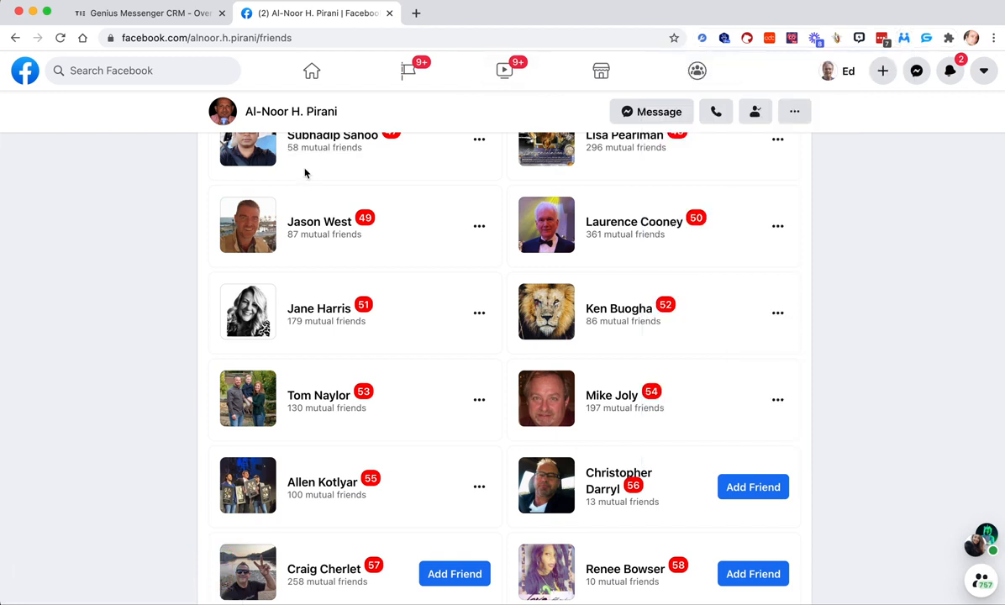
# - Look over the numbered entries in the friends list
pyautogui.scroll(3, 305, 173)
pyautogui.scroll(-5, 449, 262)
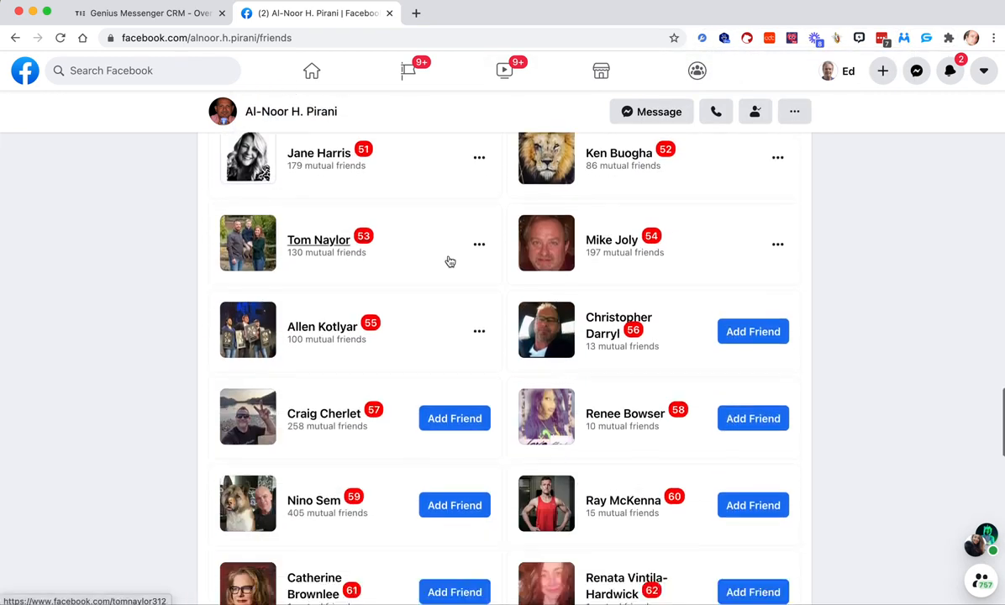
pyautogui.scroll(-1, 589, 268)
pyautogui.scroll(-1, 723, 294)
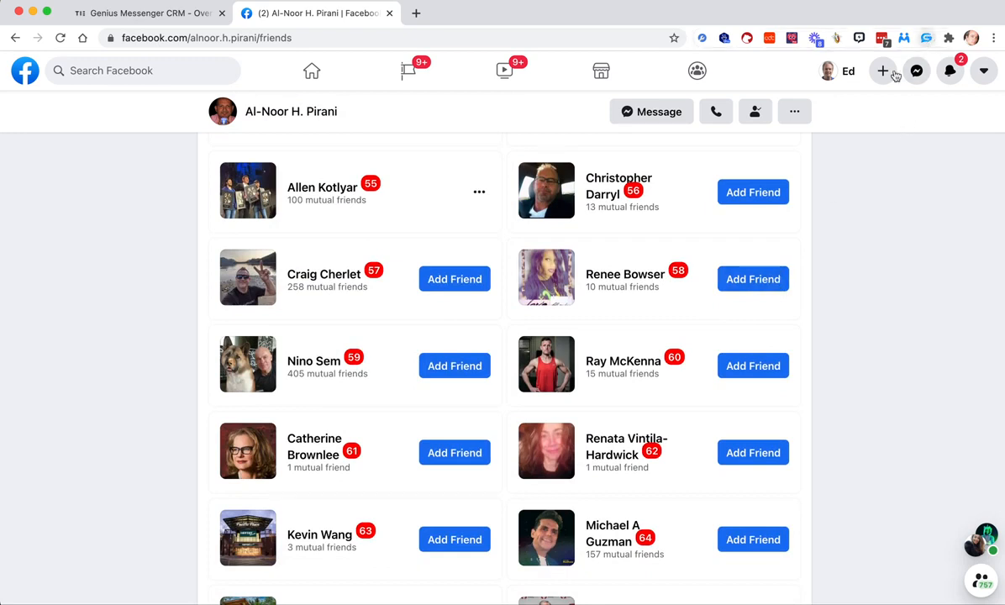
# - From the Facebook home feed, delete all pending friend requests with Genius Connector and close the Sent Requests page
pyautogui.click(313, 70)
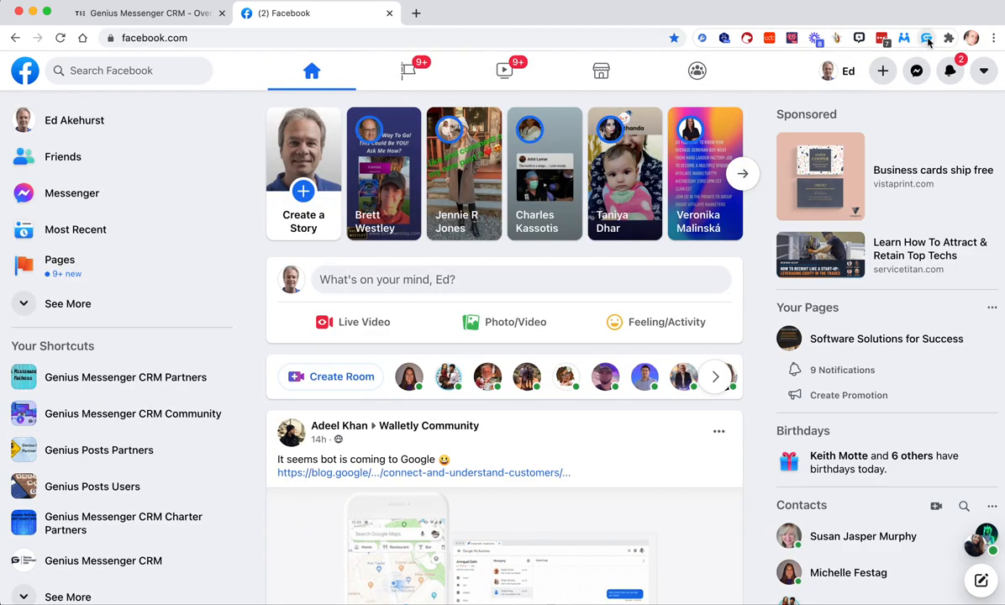
pyautogui.click(903, 39)
pyautogui.click(795, 247)
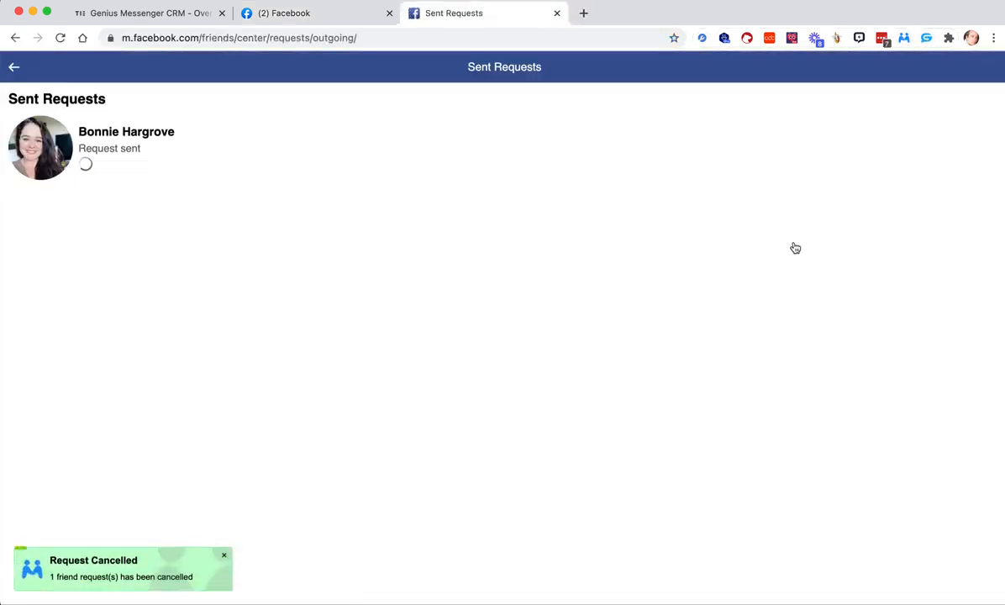
pyautogui.click(557, 14)
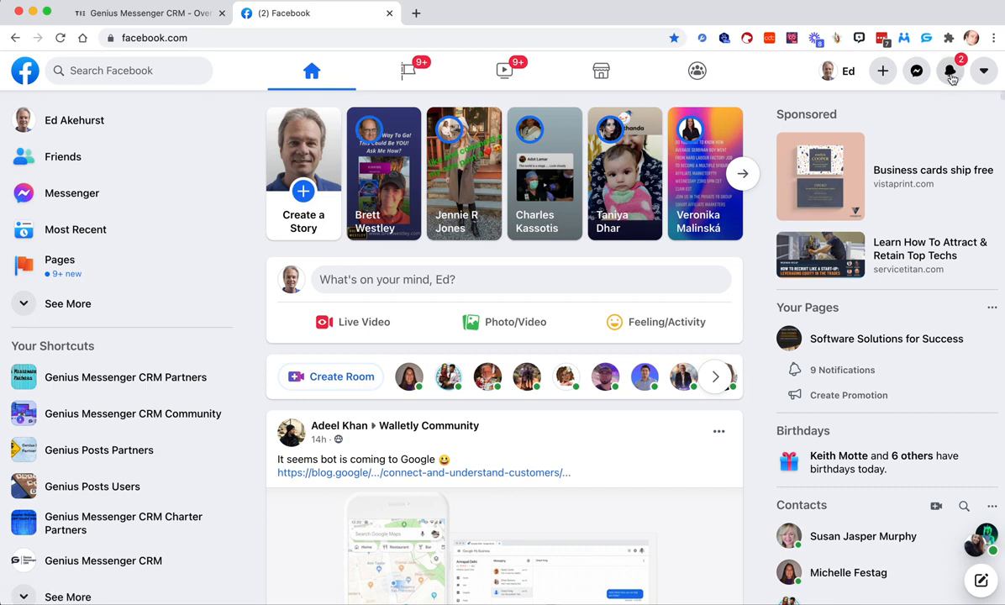
# - Open Message Segments in Genius Connector and start creating a new message segment
pyautogui.click(904, 38)
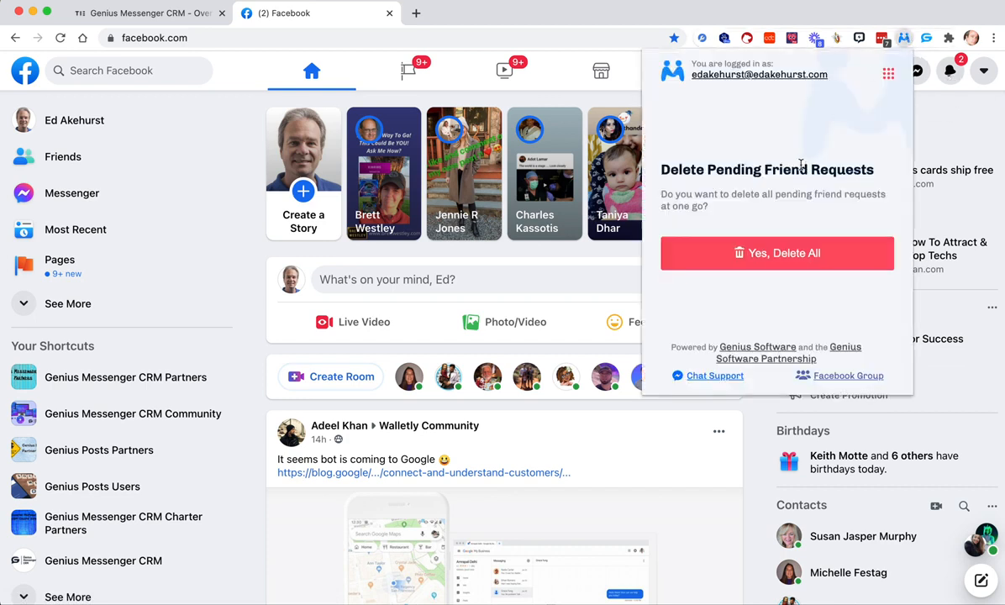
pyautogui.click(888, 76)
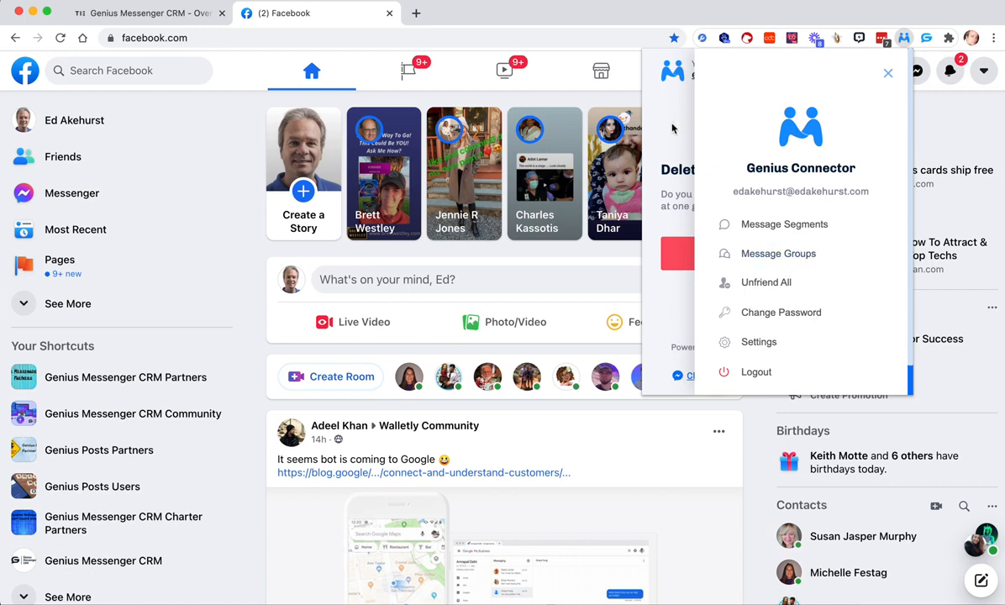
pyautogui.click(890, 75)
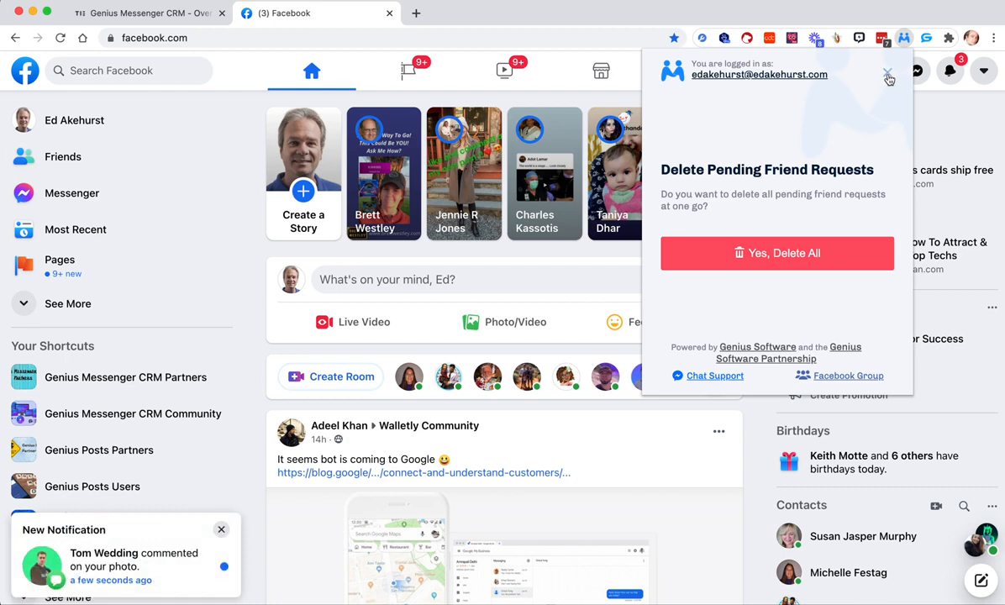
pyautogui.click(888, 77)
pyautogui.click(795, 225)
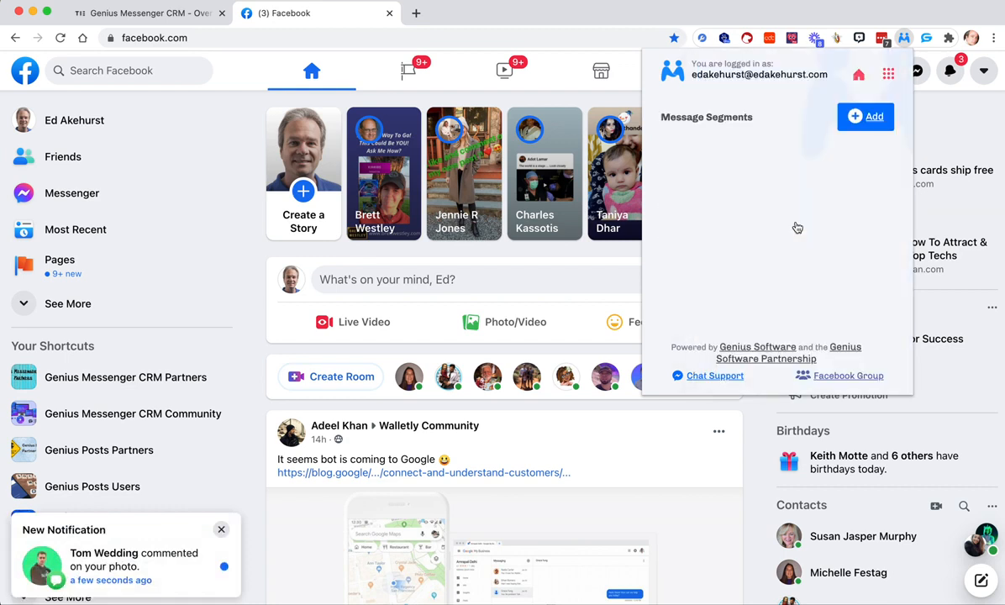
pyautogui.click(870, 117)
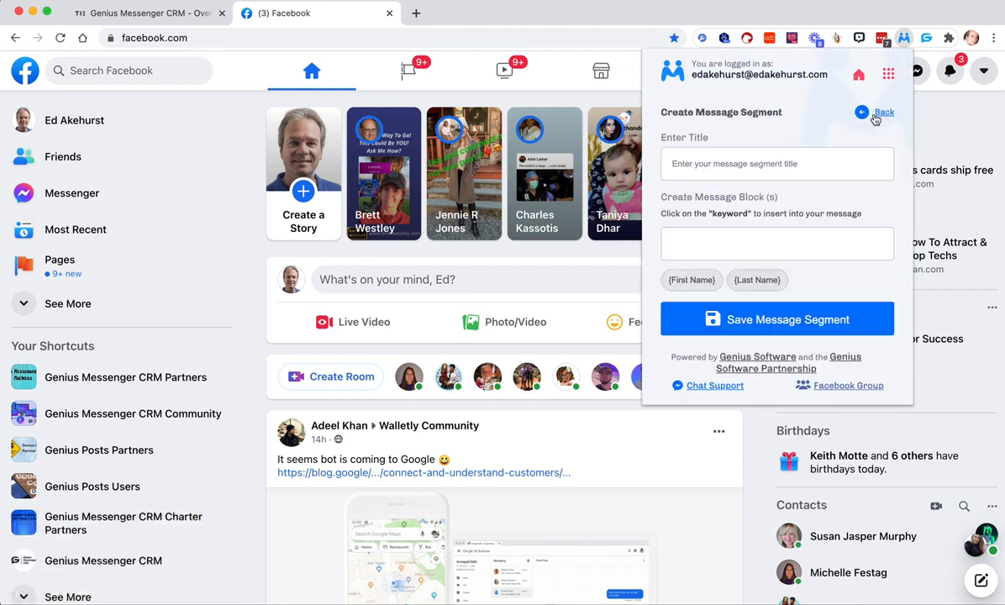
# - Title the message segment "Intro" and add "Hi!" as its first message block
pyautogui.click(720, 162)
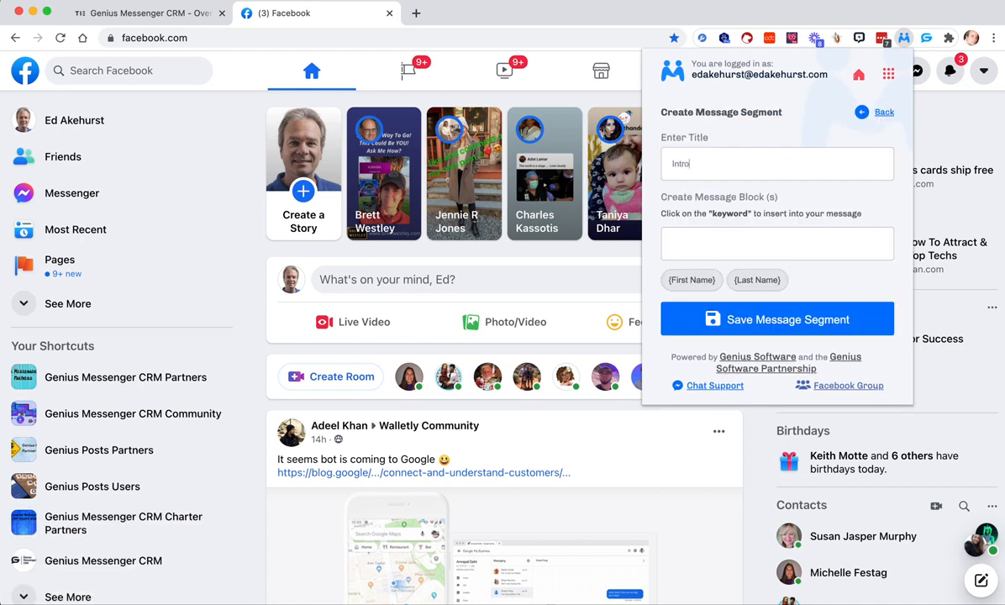
pyautogui.click(813, 239)
pyautogui.write('Hi!')
pyautogui.click(875, 247)
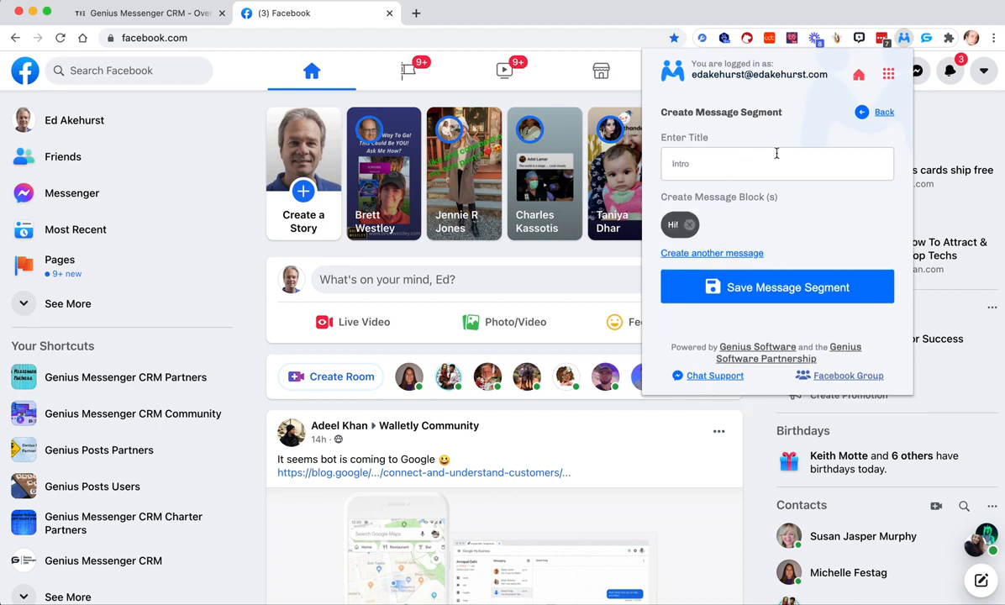
# - Add "Greetings!" and "Hello," as further message blocks in the Intro segment
pyautogui.click(740, 254)
pyautogui.write('Greetings!')
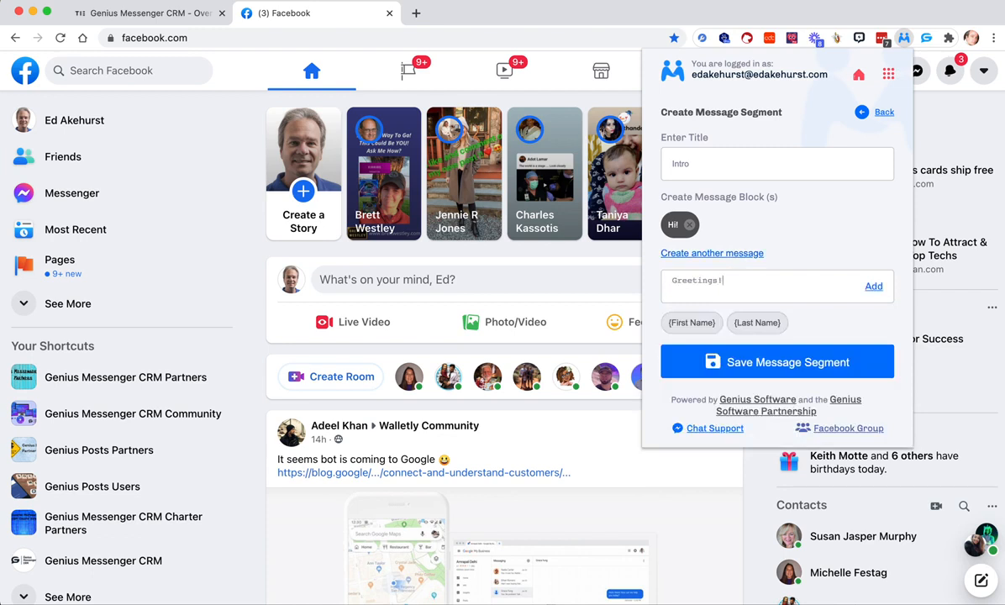
pyautogui.click(874, 285)
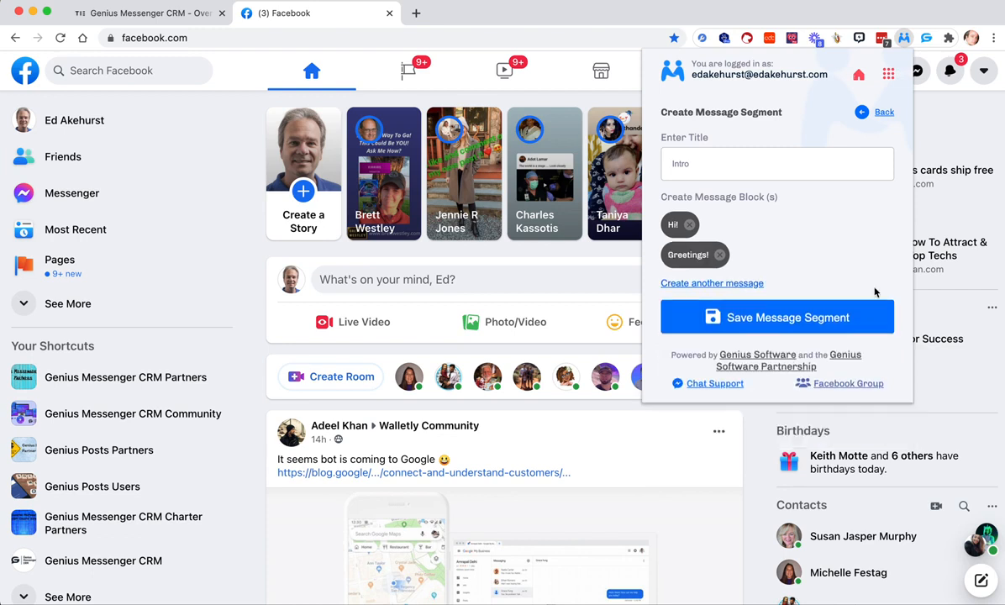
pyautogui.click(735, 285)
pyautogui.write('Hell')
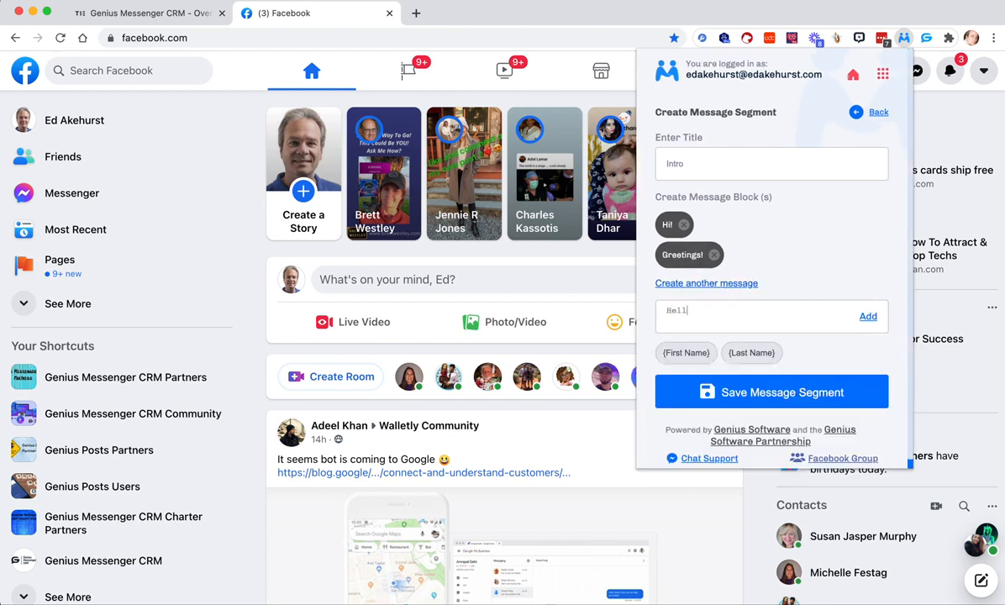
pyautogui.click(869, 317)
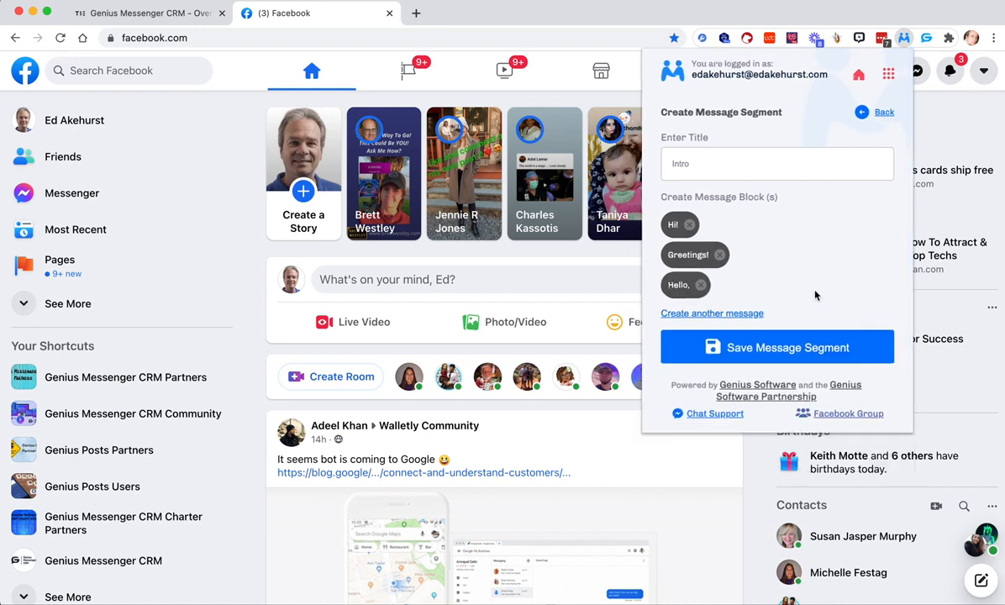
# - Add another message block reading "Hey there!" to the Intro segment
pyautogui.click(740, 313)
pyautogui.write('Hey there!')
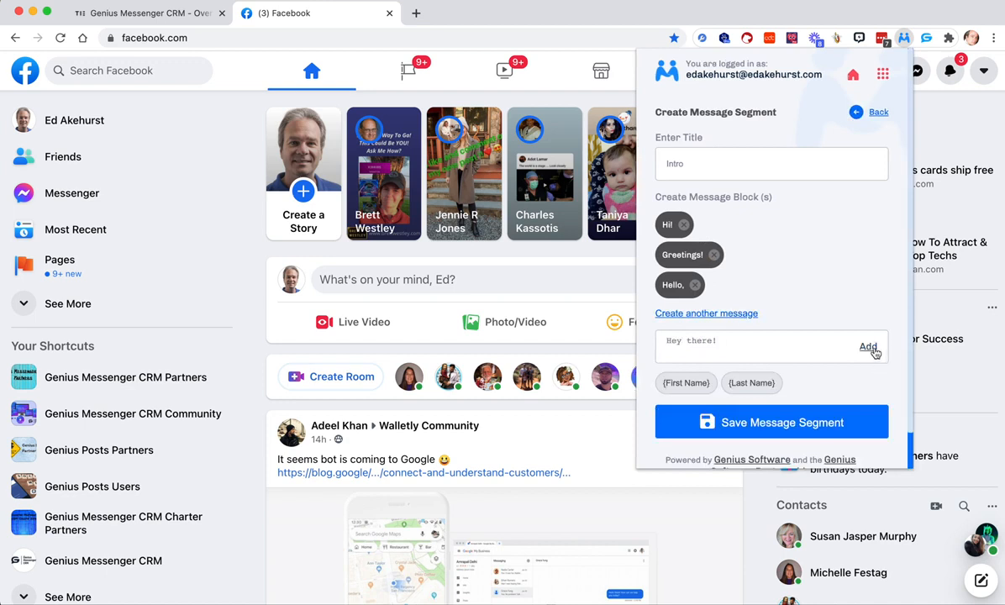
pyautogui.click(872, 348)
# - Remove the "Greetings!" block and add it again as the last message block
pyautogui.click(720, 255)
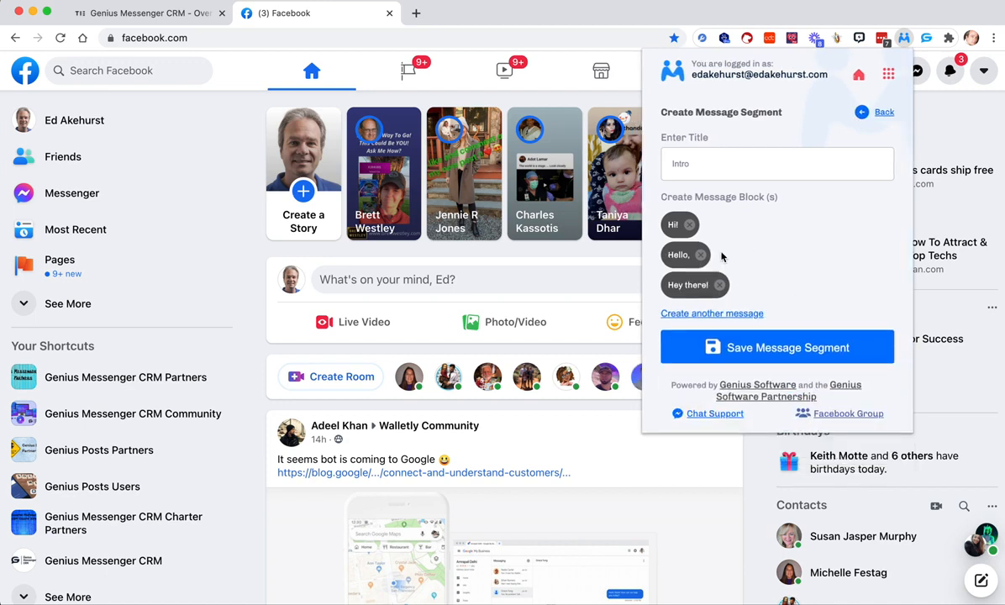
pyautogui.click(685, 313)
pyautogui.write('Greetings!')
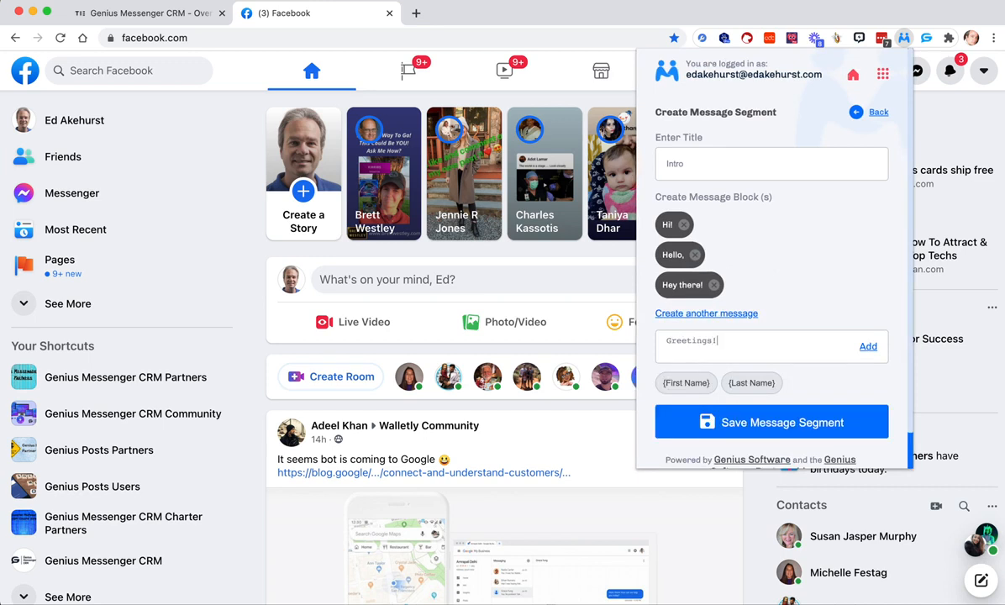
pyautogui.click(866, 347)
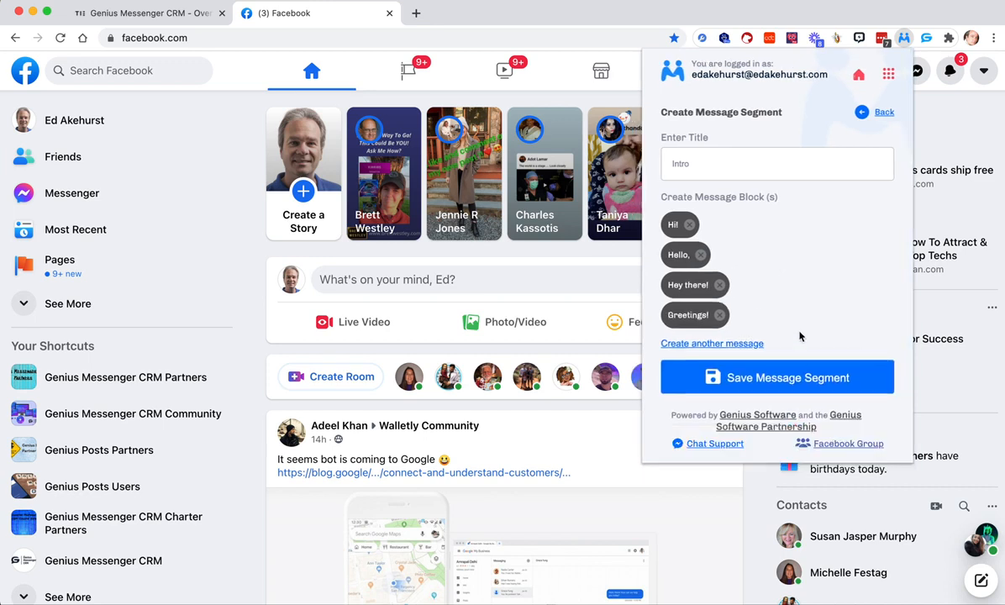
# - Add the message block "Hi, {First_Name}," using the first name keyword, and save the Intro segment
pyautogui.click(751, 342)
pyautogui.write('Hi, {First_Name},')
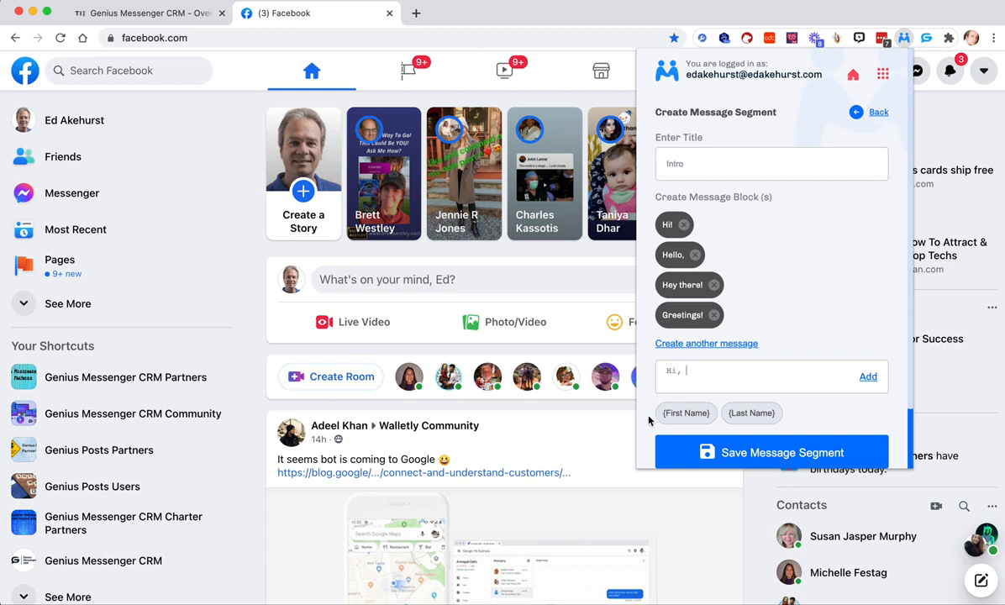
pyautogui.click(682, 414)
pyautogui.write(',')
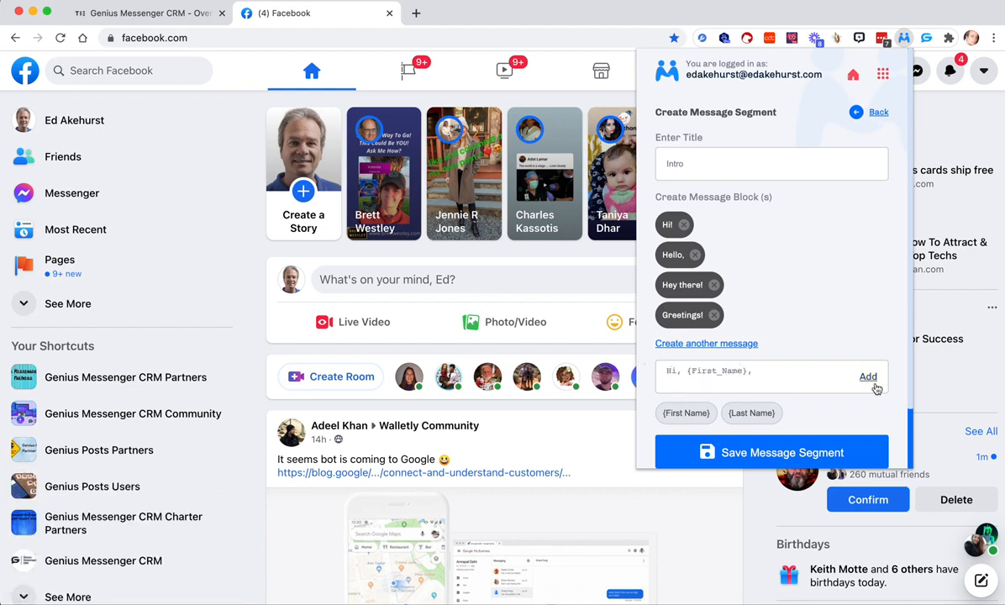
pyautogui.click(870, 378)
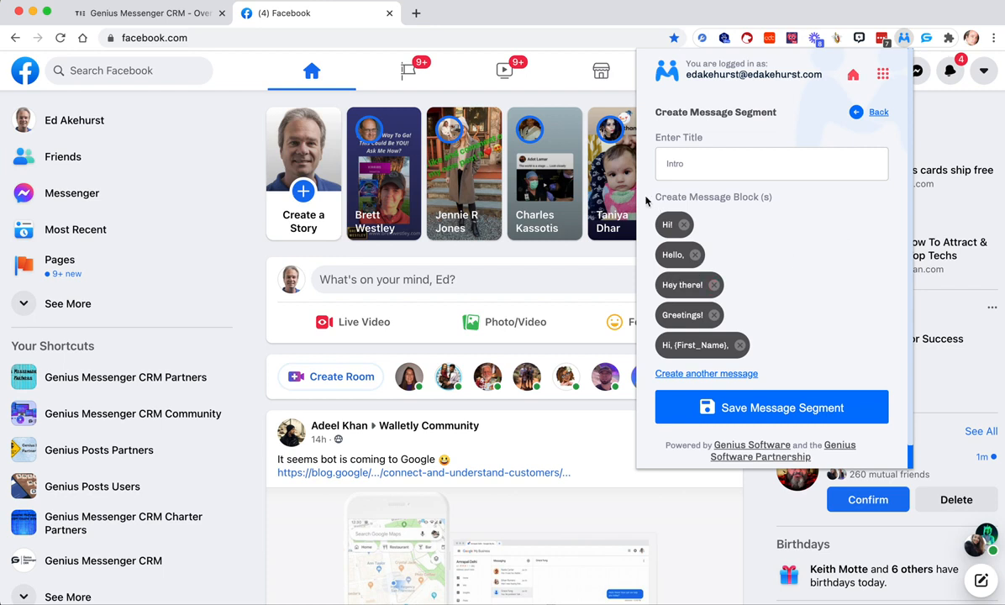
pyautogui.click(804, 409)
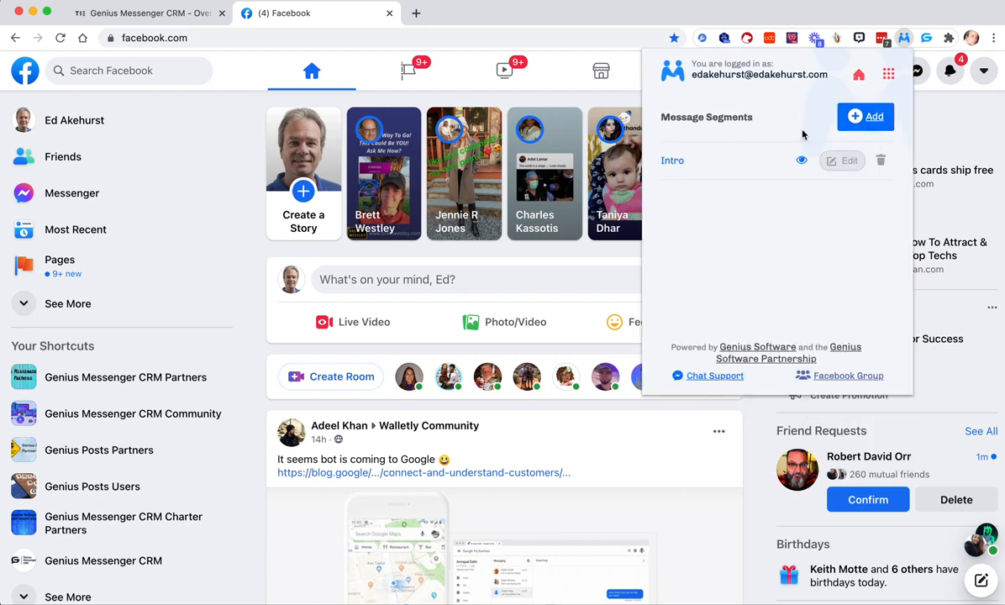
# - Start a new message segment and write "I see we have a lot in common. Looking to connect with like-minded people."
pyautogui.click(853, 116)
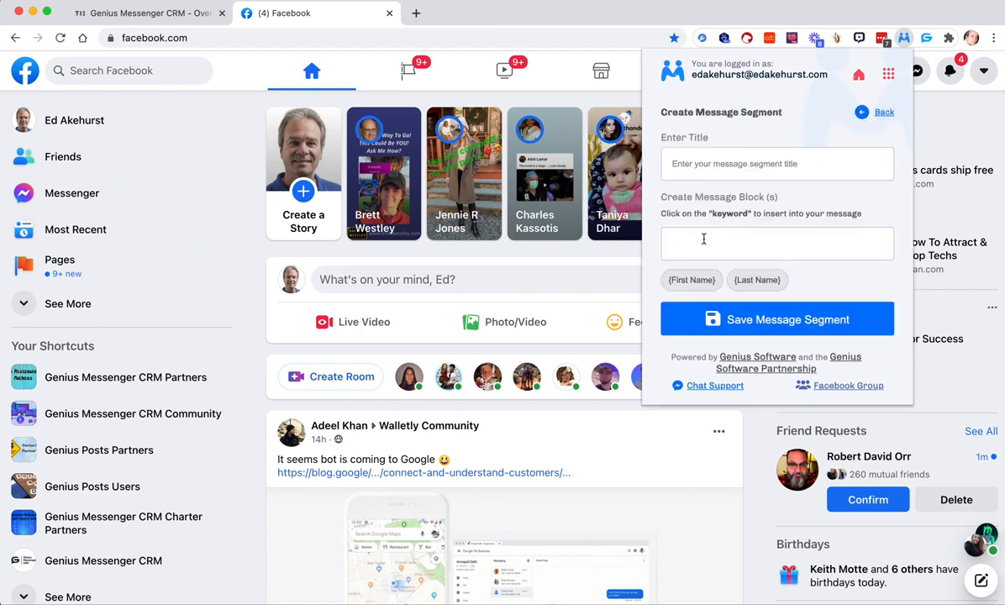
pyautogui.write('I see we have a lot in common. Looking to con')
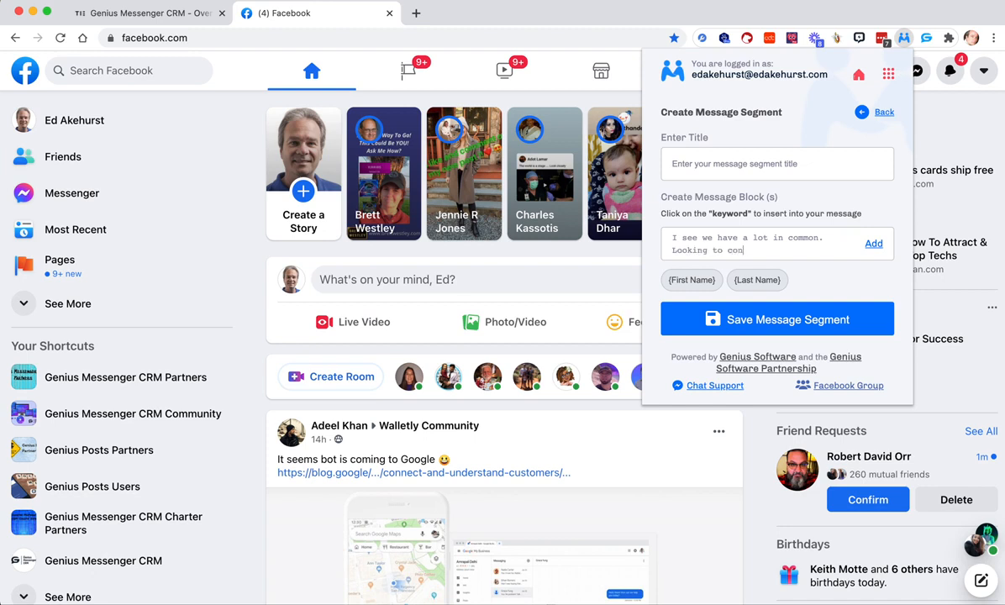
pyautogui.write('nect with like-minded people.')
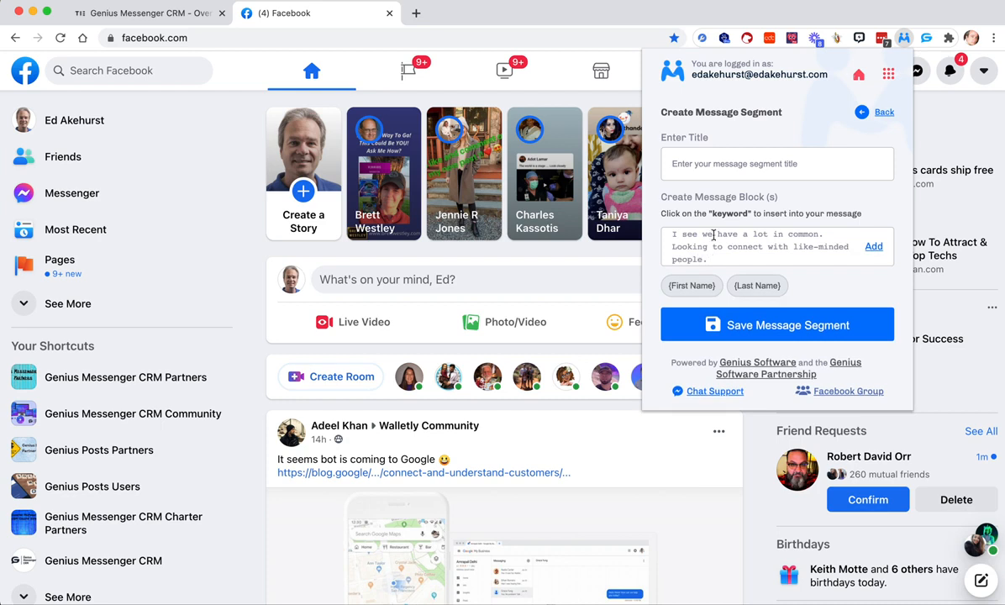
# - Copy the full message text while keeping it in place, and add it as the first message block
pyautogui.moveTo(713, 257); pyautogui.dragTo(661, 224)
pyautogui.press('BackSpace')
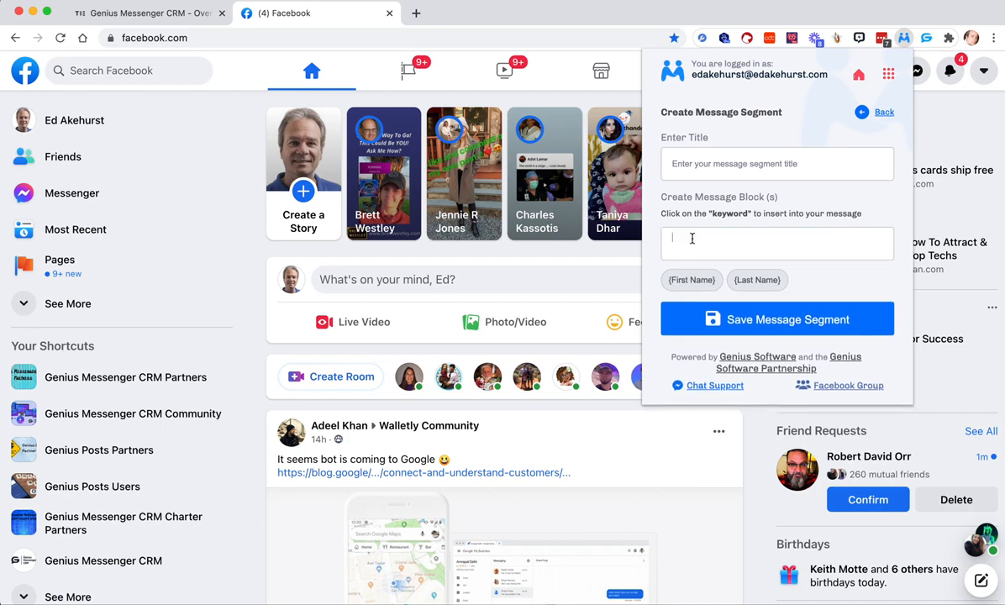
pyautogui.press('super+z')
pyautogui.press('super+c')
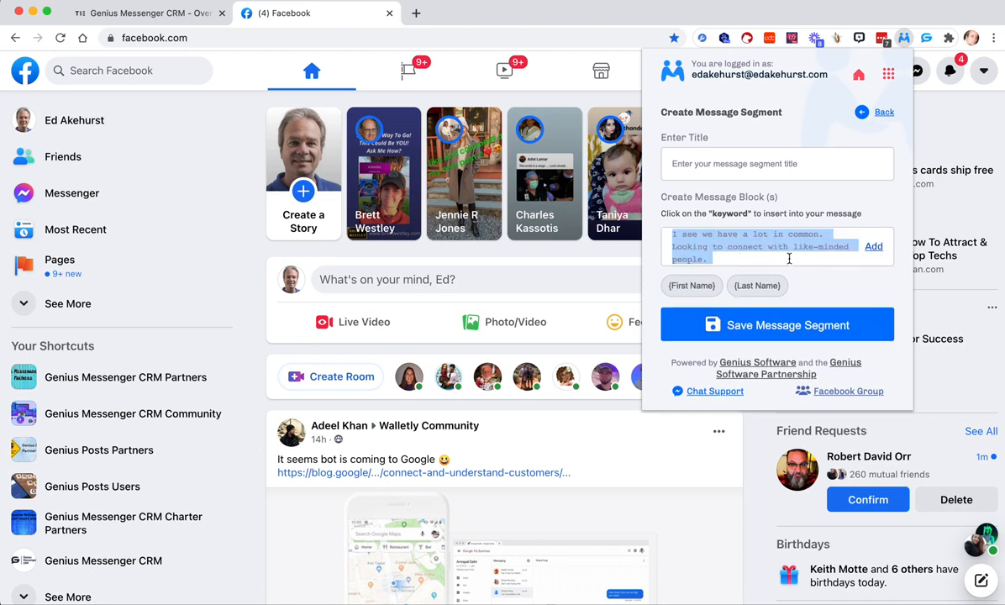
pyautogui.click(873, 247)
# - Paste the copied message and add it reworded as "Looks like we have a lot in common. Hoping to connect with like-minded people."
pyautogui.click(747, 251)
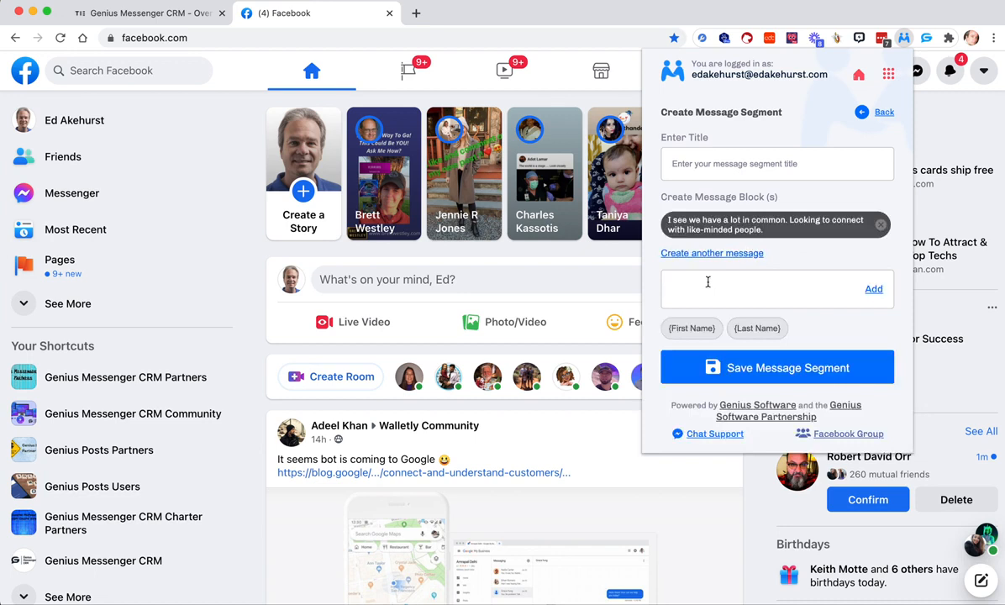
pyautogui.press('super+v')
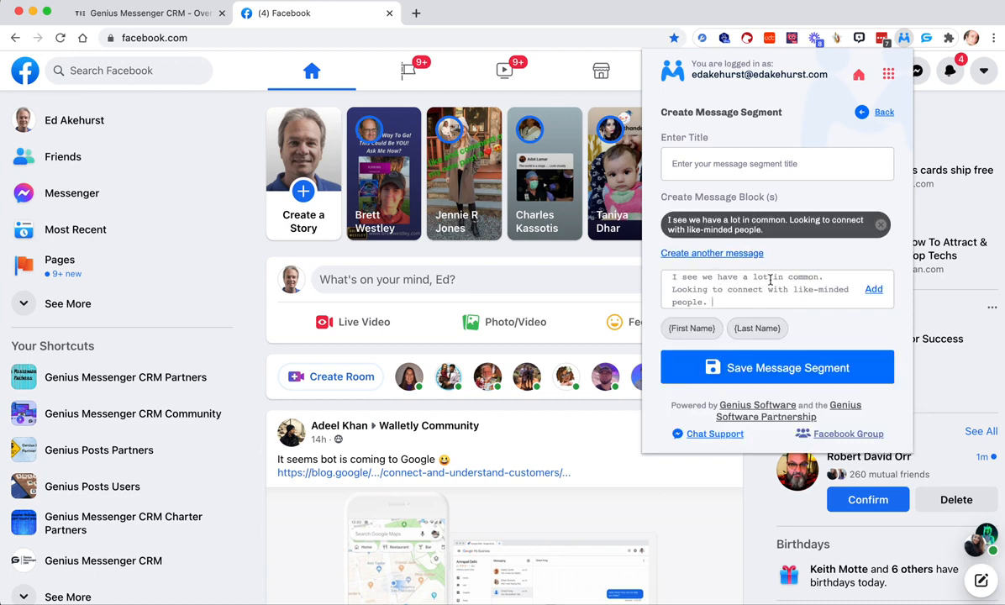
pyautogui.moveTo(702, 279); pyautogui.dragTo(653, 282)
pyautogui.write('Iok')
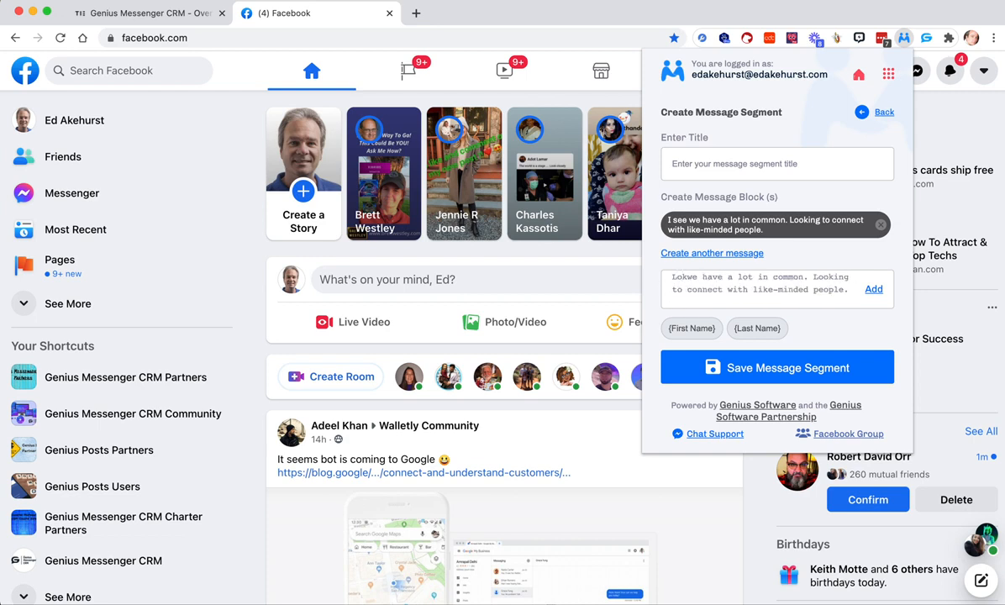
pyautogui.write('s like')
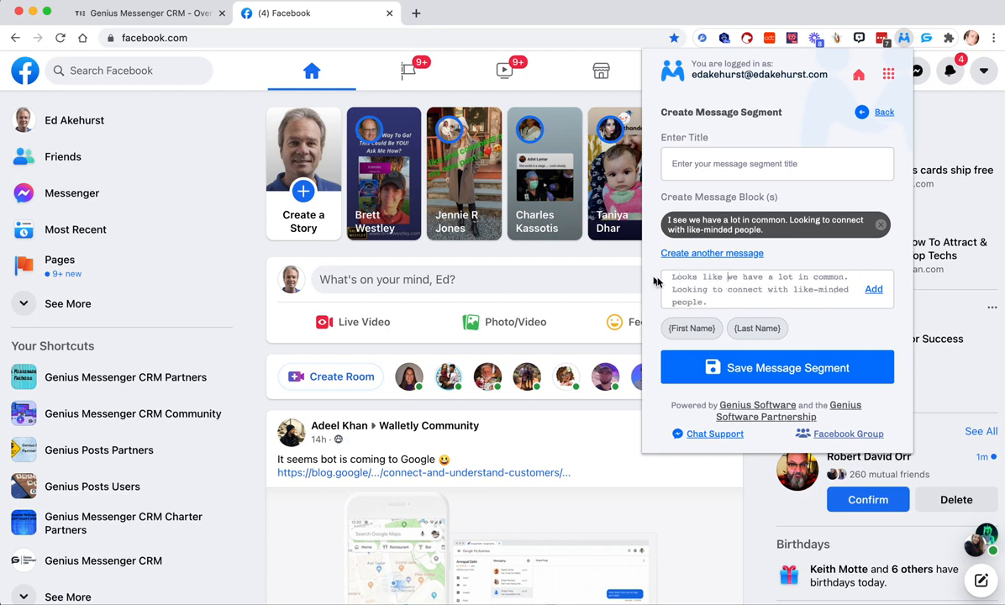
pyautogui.doubleClick(690, 286)
pyautogui.write('Hoping')
pyautogui.click(873, 289)
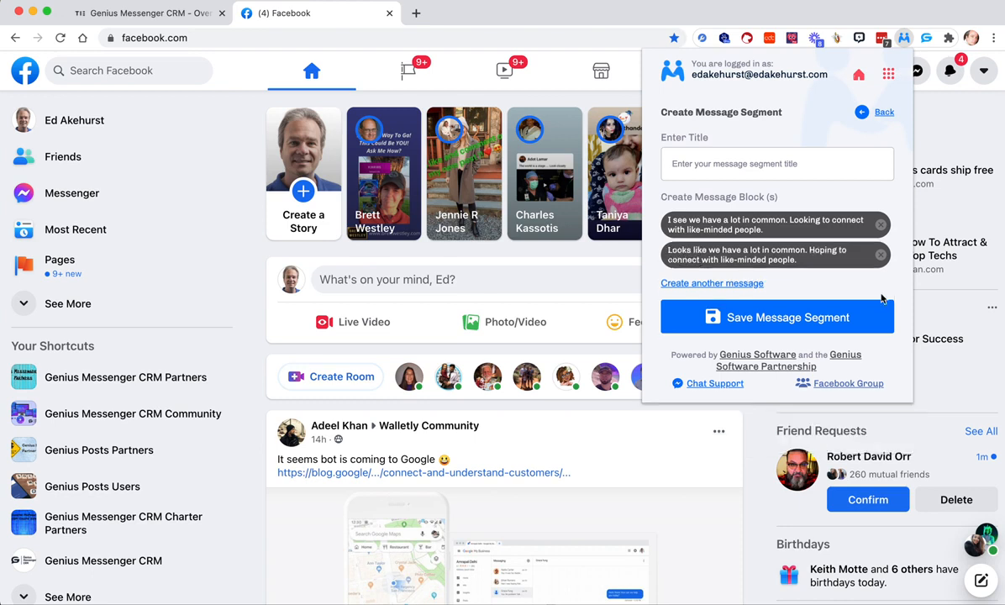
# - Add the reordered block "Looking to connect with like-minded people, and I see we have a lot in common." and save the segment
pyautogui.click(730, 286)
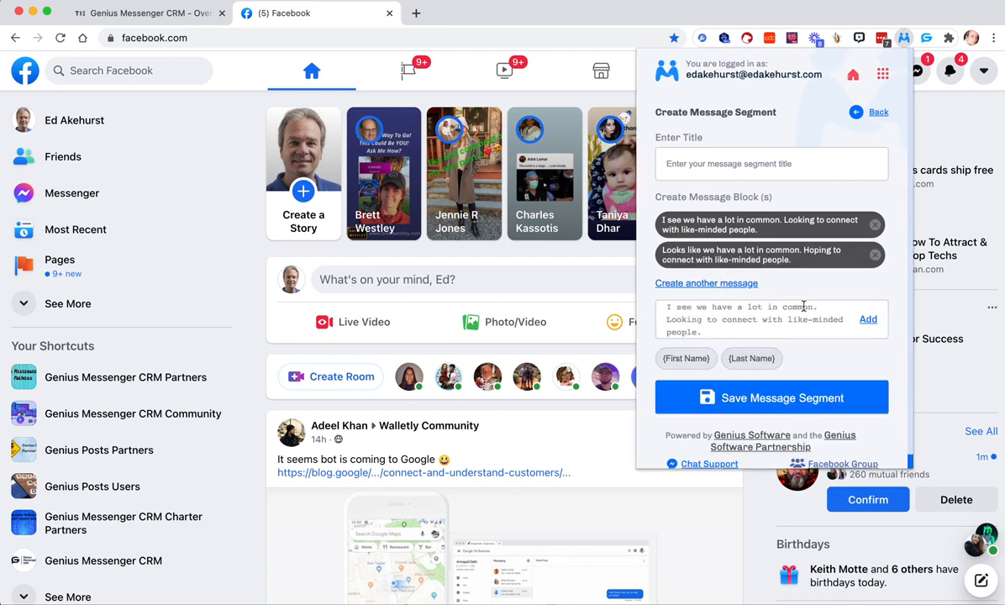
pyautogui.moveTo(812, 305); pyautogui.dragTo(618, 309)
pyautogui.press('super+c')
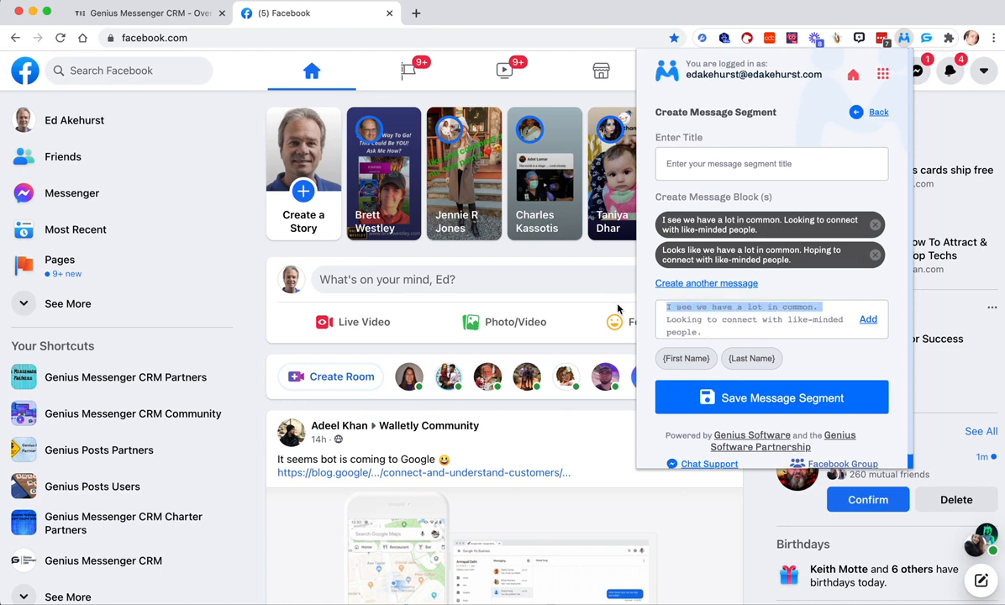
pyautogui.press('BackSpace')
pyautogui.press('BackSpace')
pyautogui.write(', and')
pyautogui.press('super+v')
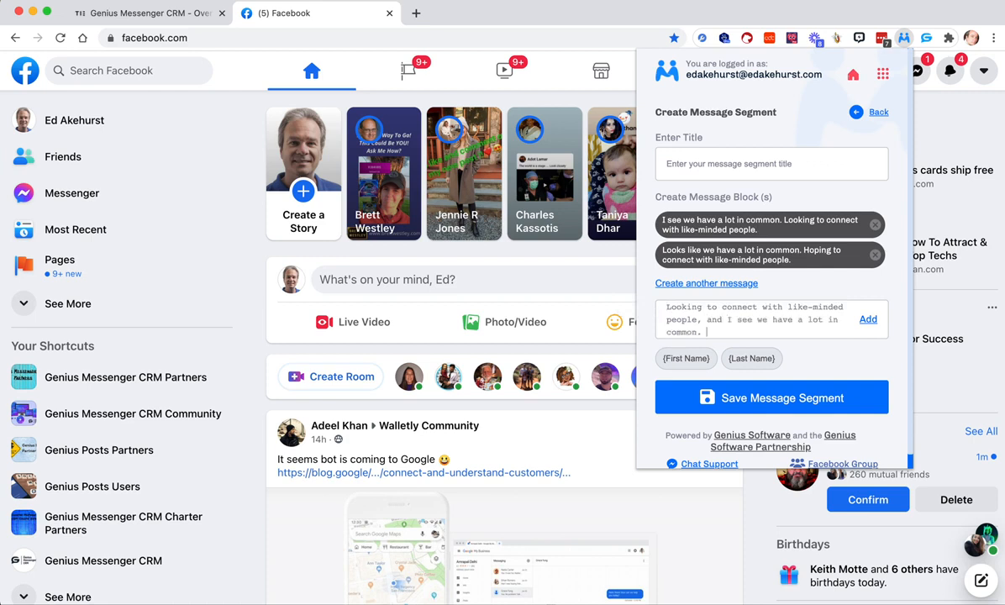
pyautogui.click(868, 320)
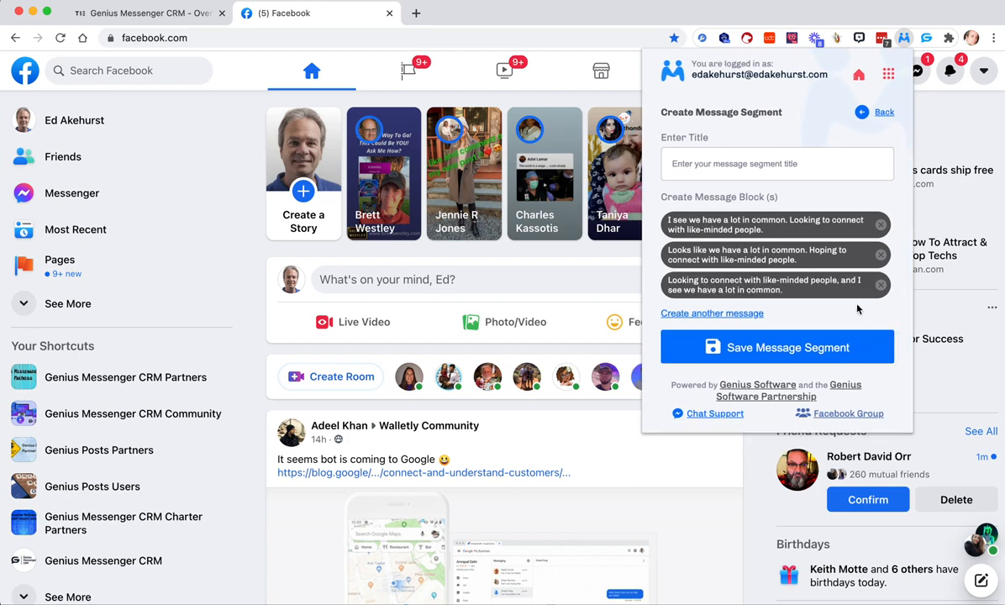
pyautogui.click(807, 348)
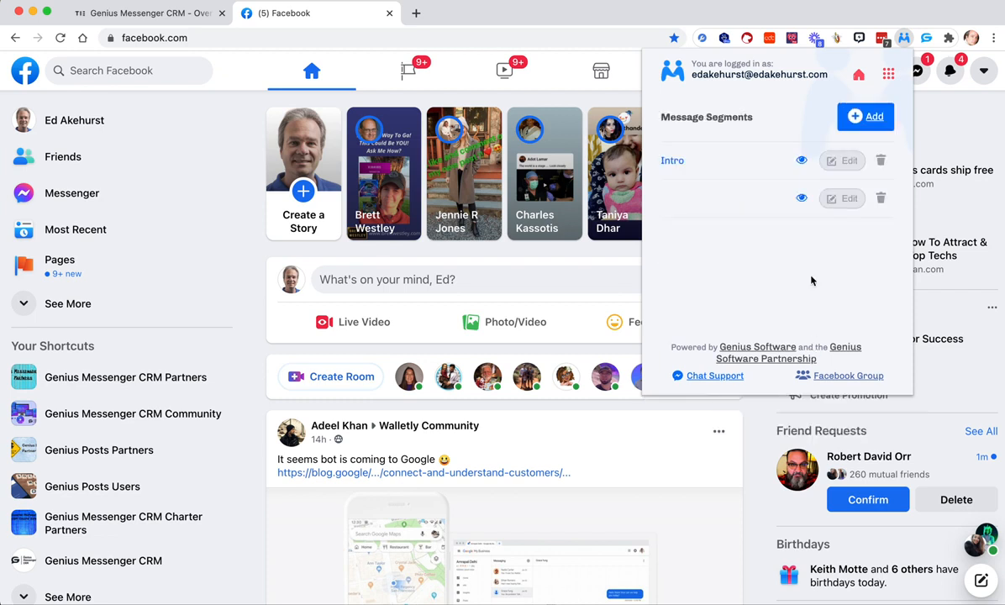
# - Reopen the untitled message segment for editing, title it "In common things" and save it
pyautogui.click(841, 200)
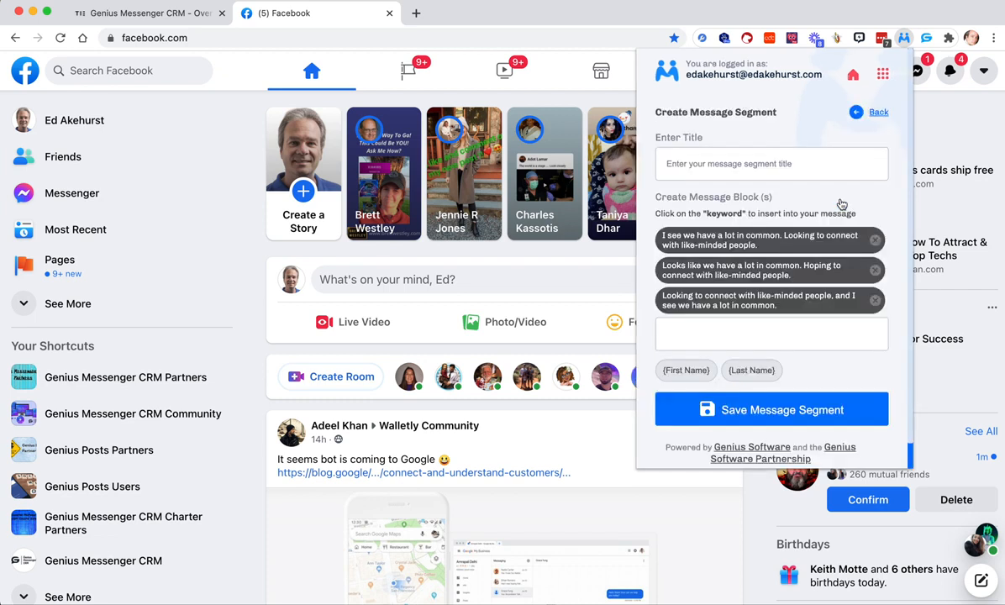
pyautogui.click(745, 167)
pyautogui.write('Opening')
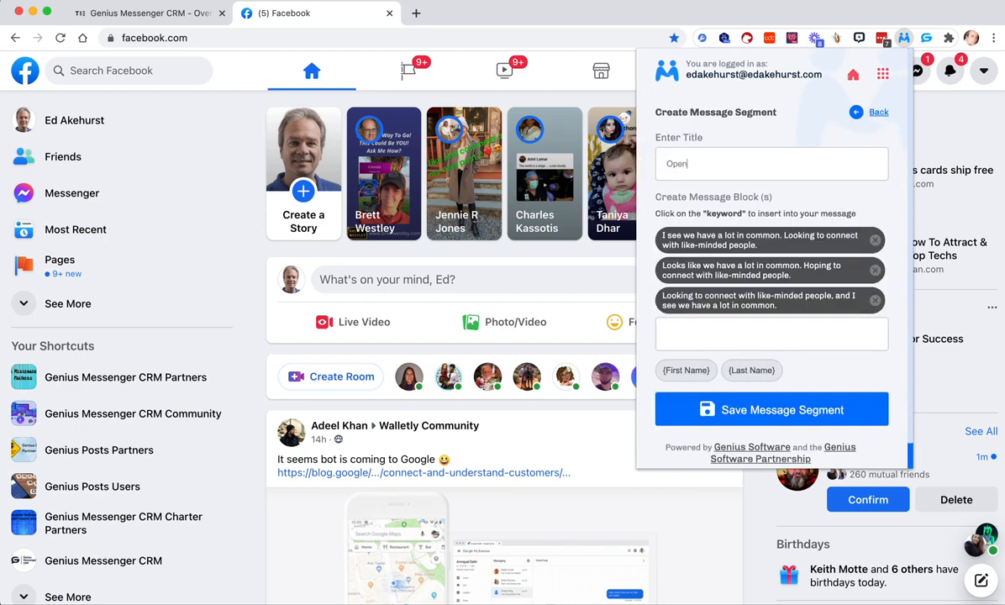
pyautogui.press('BackSpace')
pyautogui.press('BackSpace')
pyautogui.press('BackSpace')
pyautogui.press('BackSpace')
pyautogui.press('BackSpace')
pyautogui.press('BackSpace')
pyautogui.press('BackSpace')
pyautogui.write('In comon thjong')
pyautogui.press('BackSpace')
pyautogui.press('BackSpace')
pyautogui.press('BackSpace')
pyautogui.press('BackSpace')
pyautogui.press('BackSpace')
pyautogui.write('ings')
pyautogui.click(687, 164)
pyautogui.write('m')
pyautogui.click(779, 410)
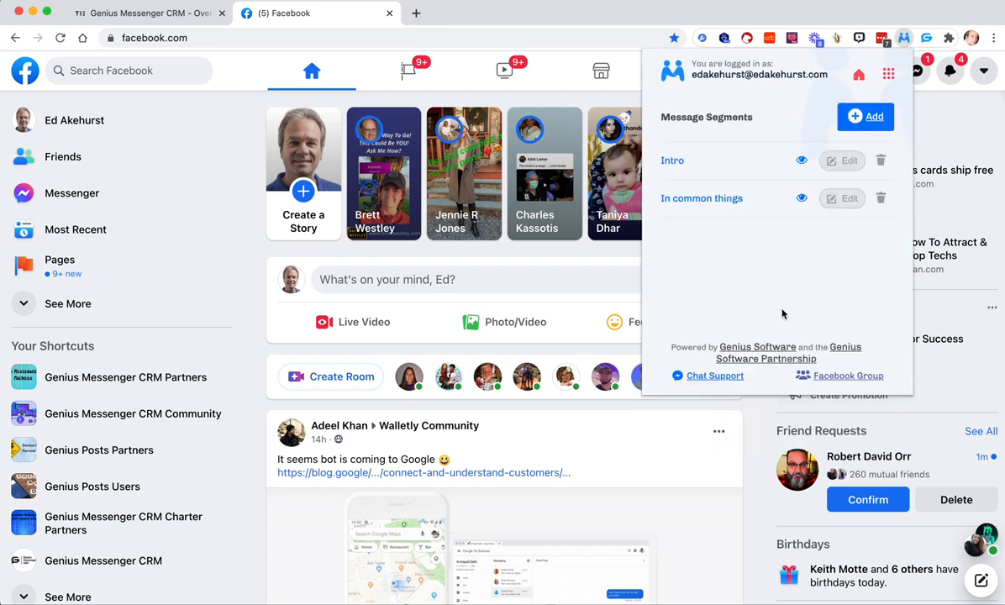
# - Start a new message segment and write "How has this year been for you? It's been tough for some, and great for others."
pyautogui.click(853, 112)
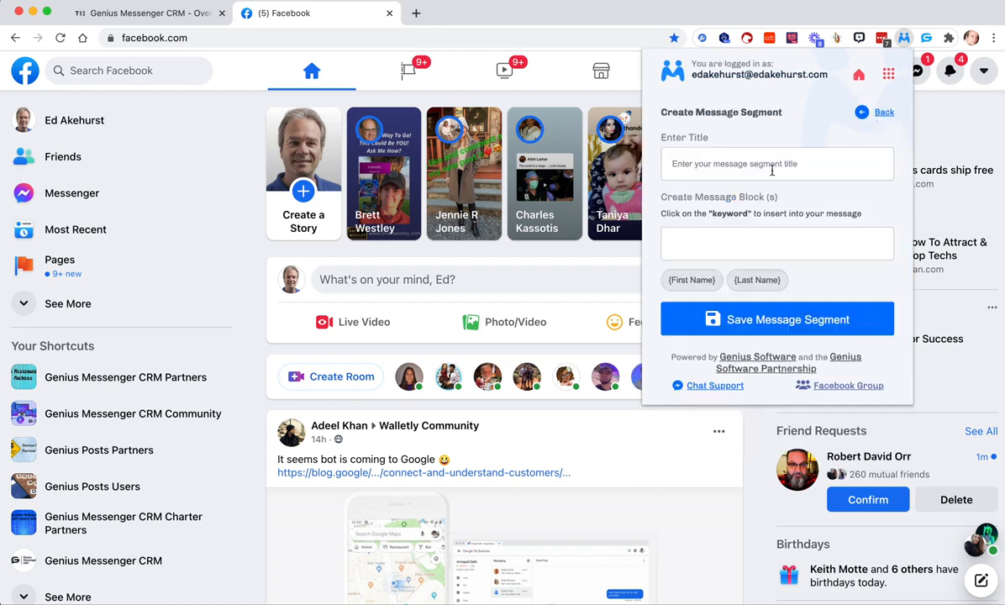
pyautogui.click(709, 244)
pyautogui.write('How has this year been for you? Its been tough for some, and great for others.')
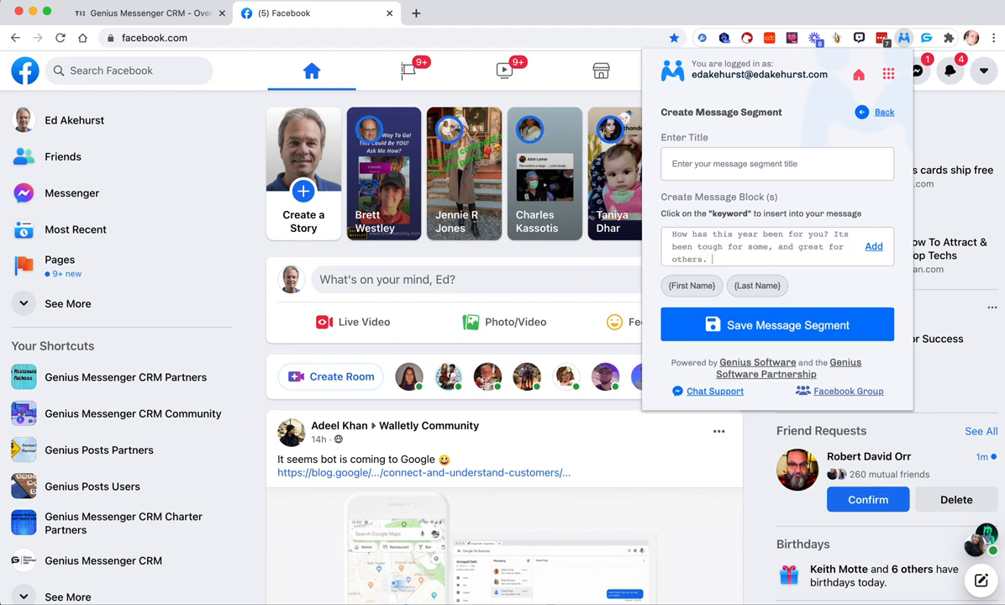
pyautogui.click(845, 235)
pyautogui.write("'")
# - Copy the message about this year, add it as the first message block and start another block
pyautogui.moveTo(716, 259); pyautogui.dragTo(663, 232)
pyautogui.hotkey('ctrl', 'c')
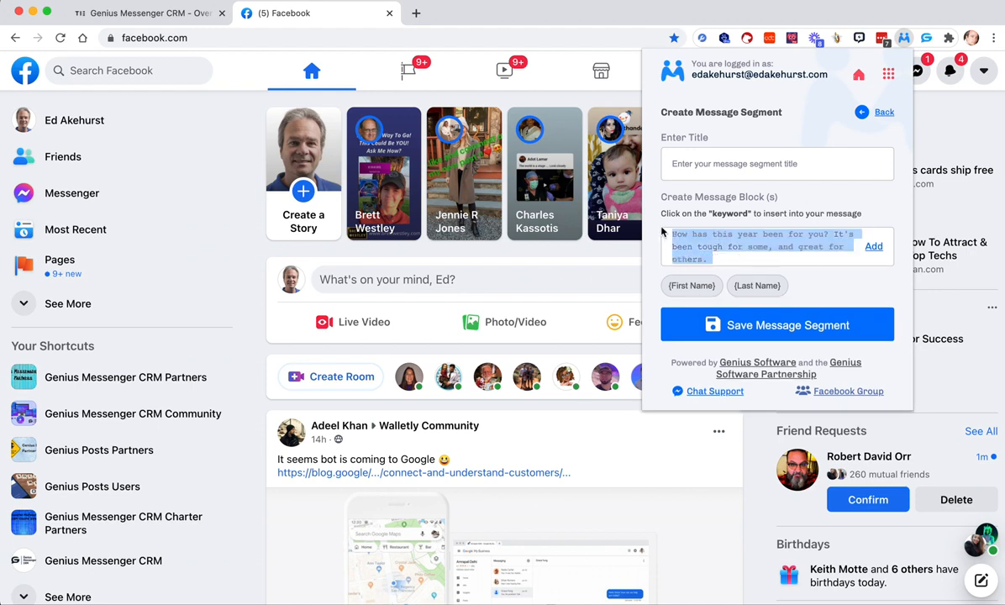
pyautogui.click(872, 246)
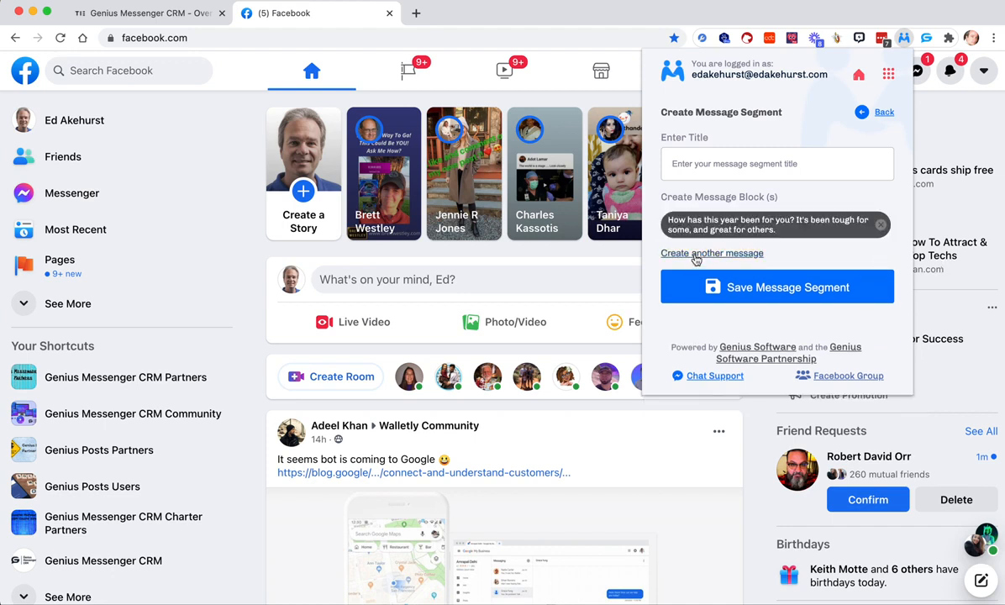
pyautogui.click(696, 253)
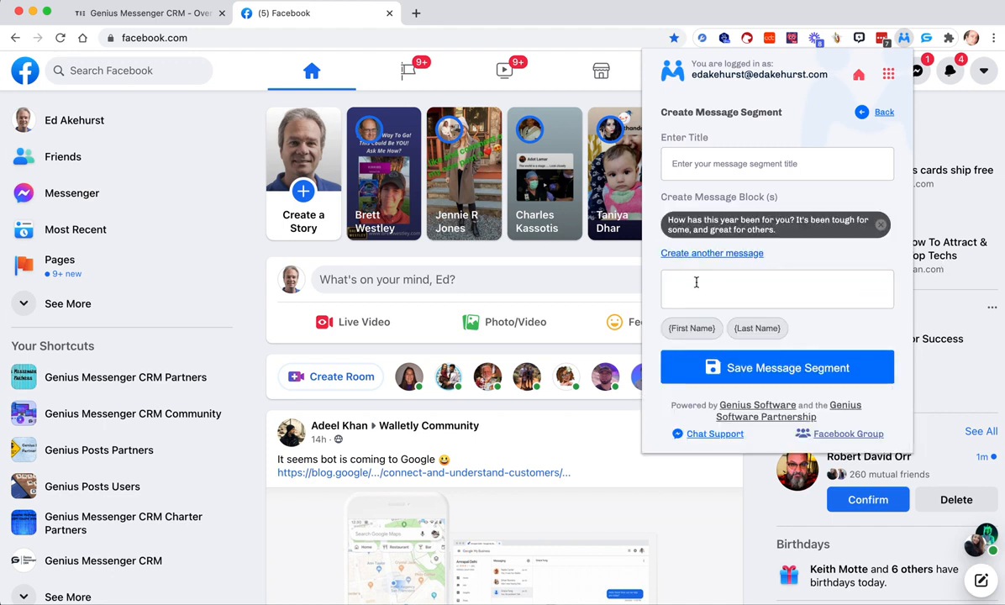
# - Add the variation "How has 2020 been? I know it's been tough for some, and great for others." as a second block and save the segment
pyautogui.hotkey('ctrl', 'v')
pyautogui.moveTo(758, 279); pyautogui.dragTo(715, 278)
pyautogui.write('2020')
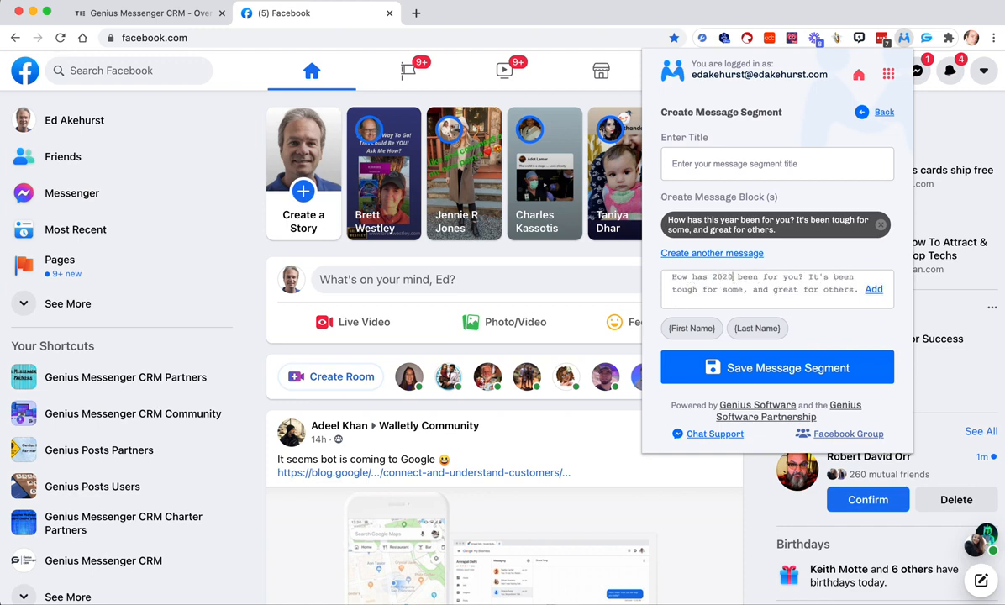
pyautogui.moveTo(798, 277); pyautogui.dragTo(761, 278)
pyautogui.press('BackSpace')
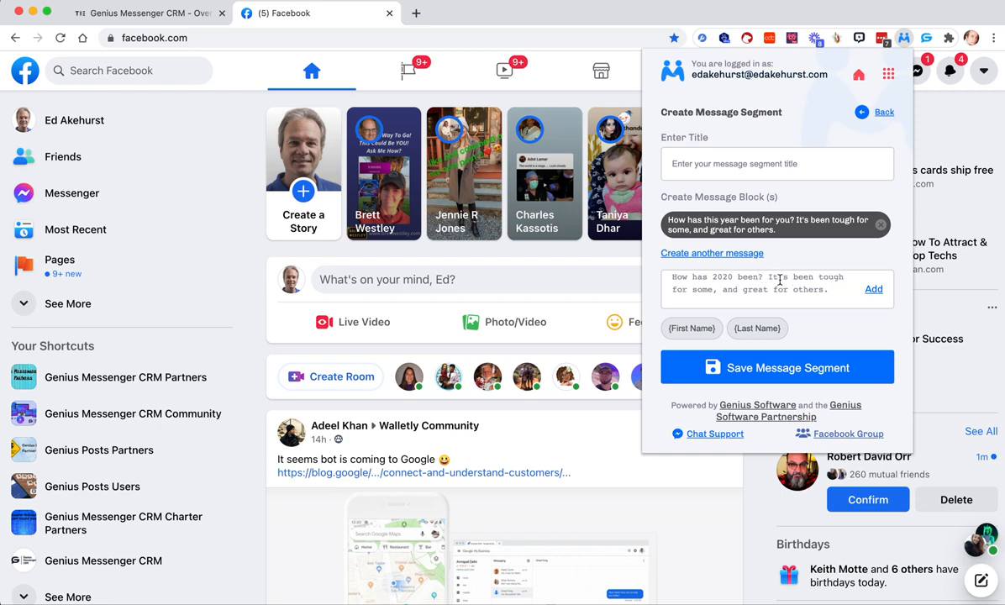
pyautogui.write('ow i')
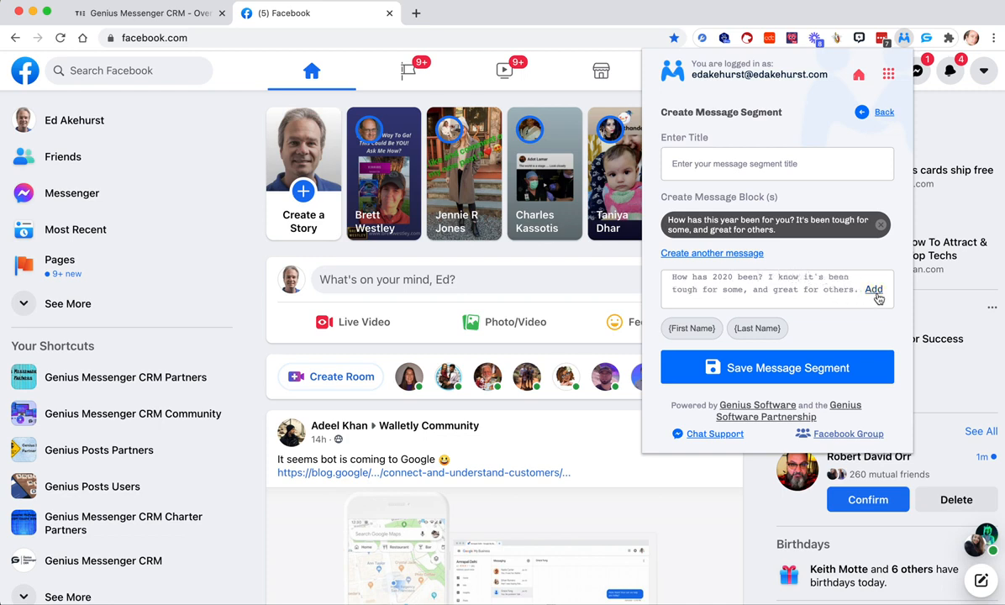
pyautogui.click(873, 289)
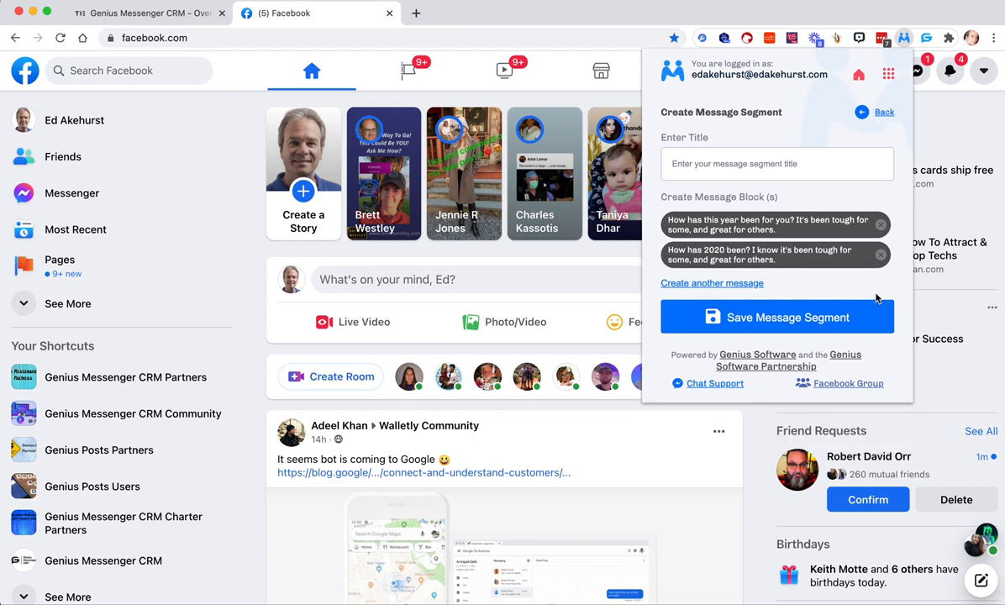
pyautogui.click(800, 326)
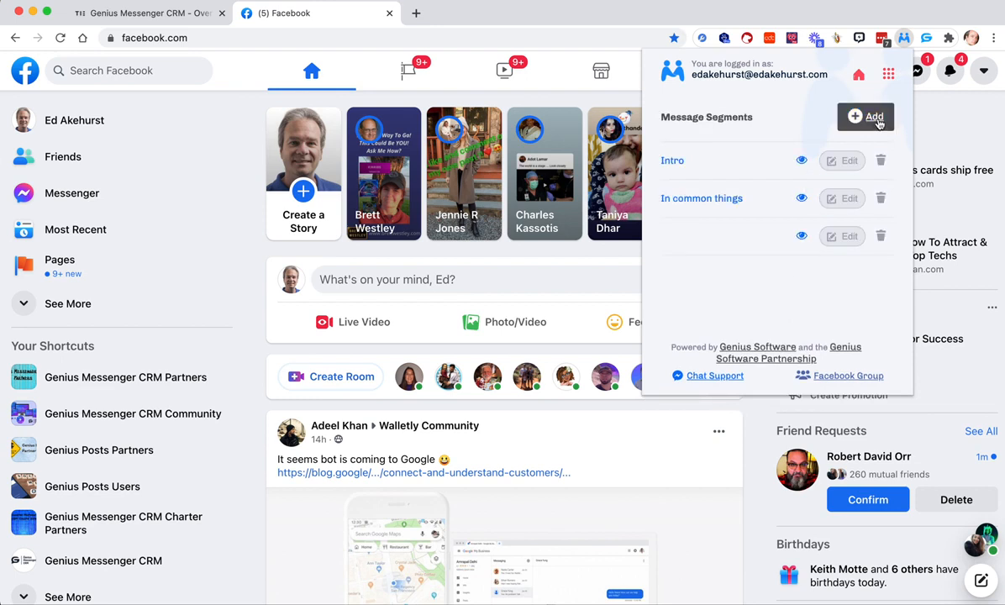
# - Reopen the untitled message segment for editing, title it "how has year been" and save it
pyautogui.click(848, 236)
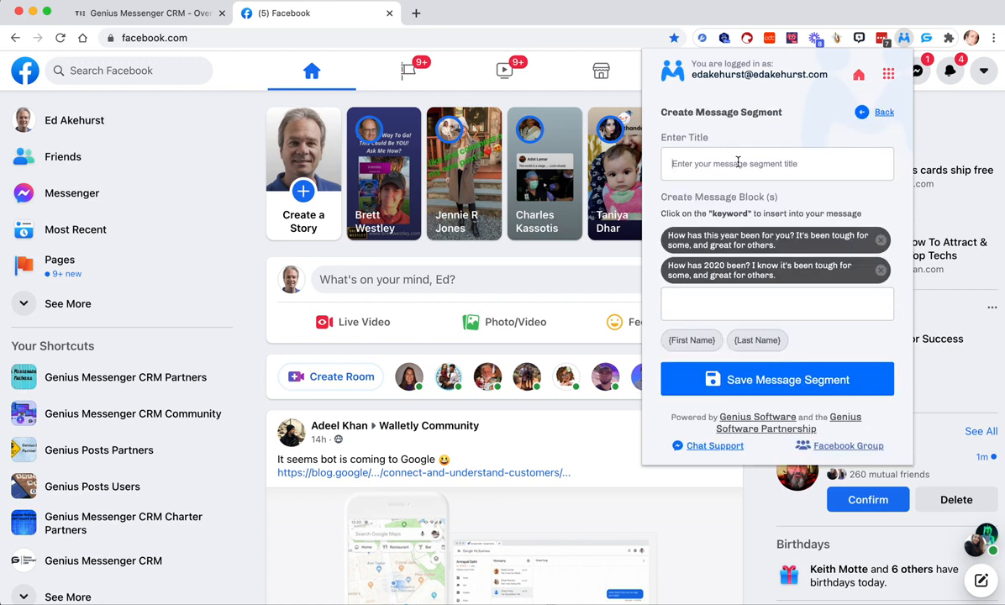
pyautogui.click(737, 163)
pyautogui.write('how has year been')
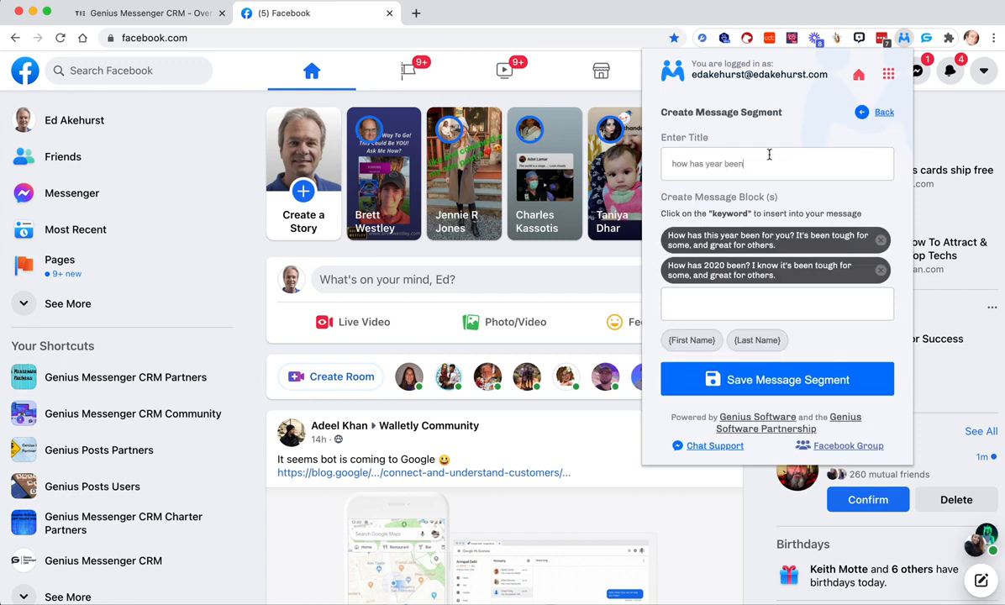
pyautogui.click(769, 378)
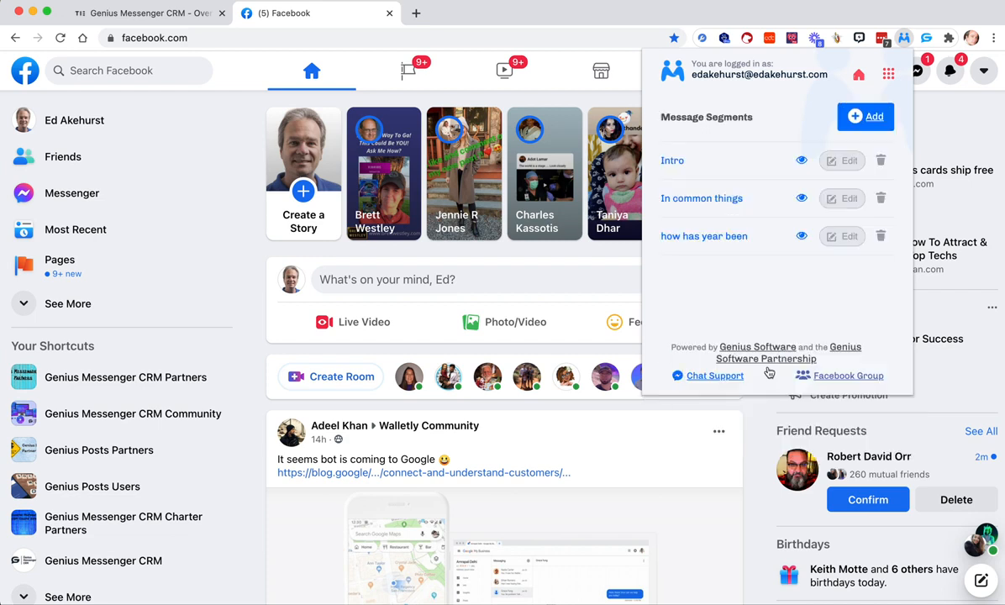
# - Start a new message segment and add "Looking forward to hearing from you." as its first message block
pyautogui.click(852, 116)
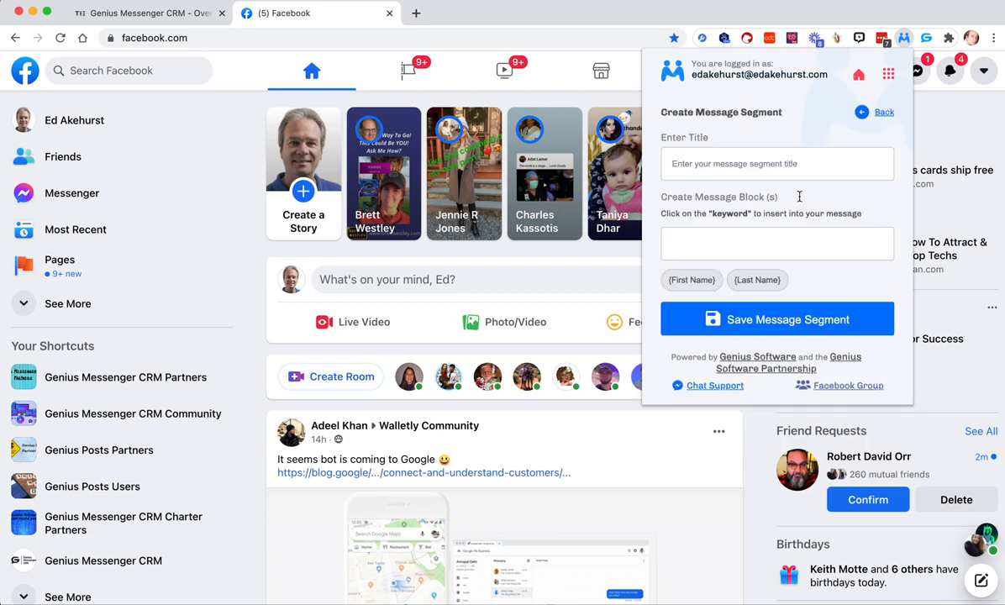
pyautogui.click(675, 238)
pyautogui.write('Loko')
pyautogui.press('BackSpace')
pyautogui.press('BackSpace')
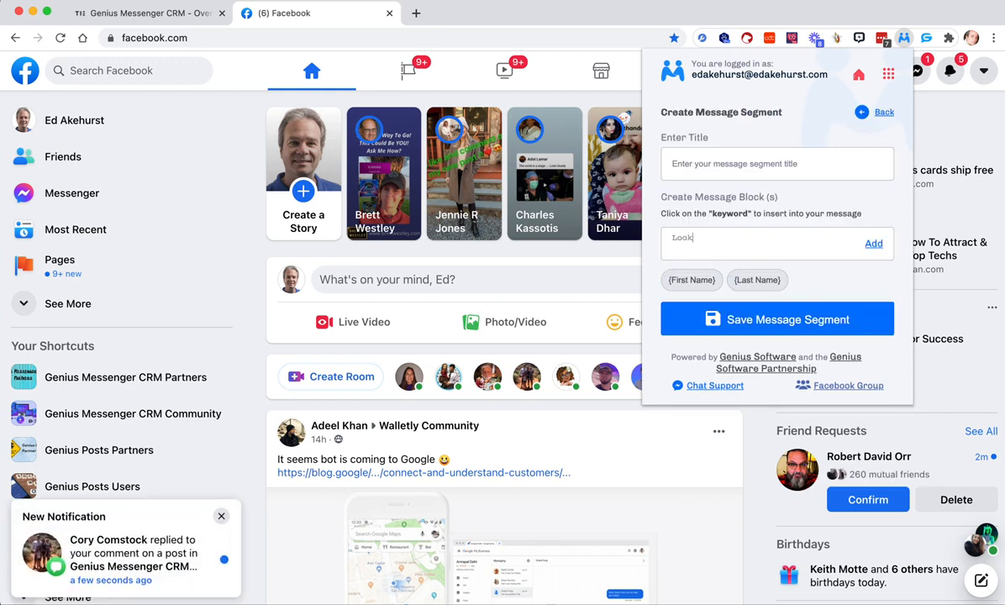
pyautogui.write('oking foeward to hearing fro you.')
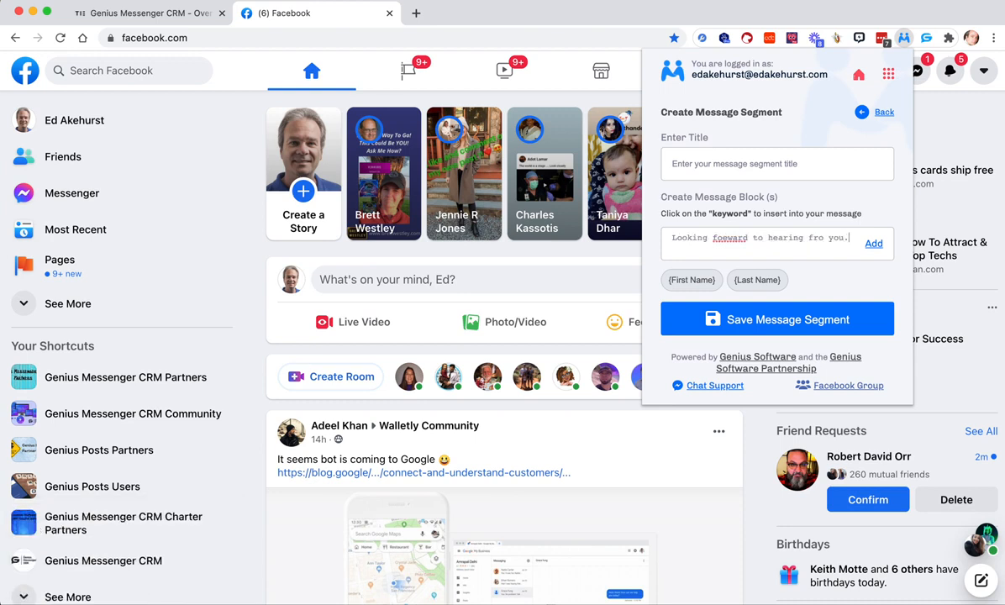
pyautogui.write('m')
pyautogui.doubleClick(733, 238)
pyautogui.write('foraard')
pyautogui.click(874, 243)
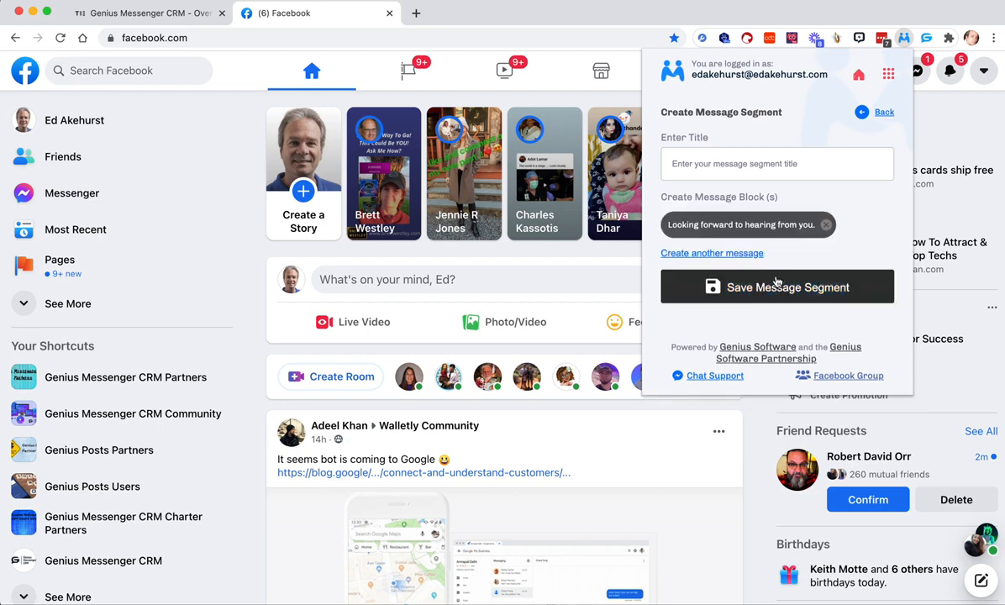
# - Create another message block reading "Take care!" and add it to the segment
pyautogui.click(681, 252)
pyautogui.write('T')
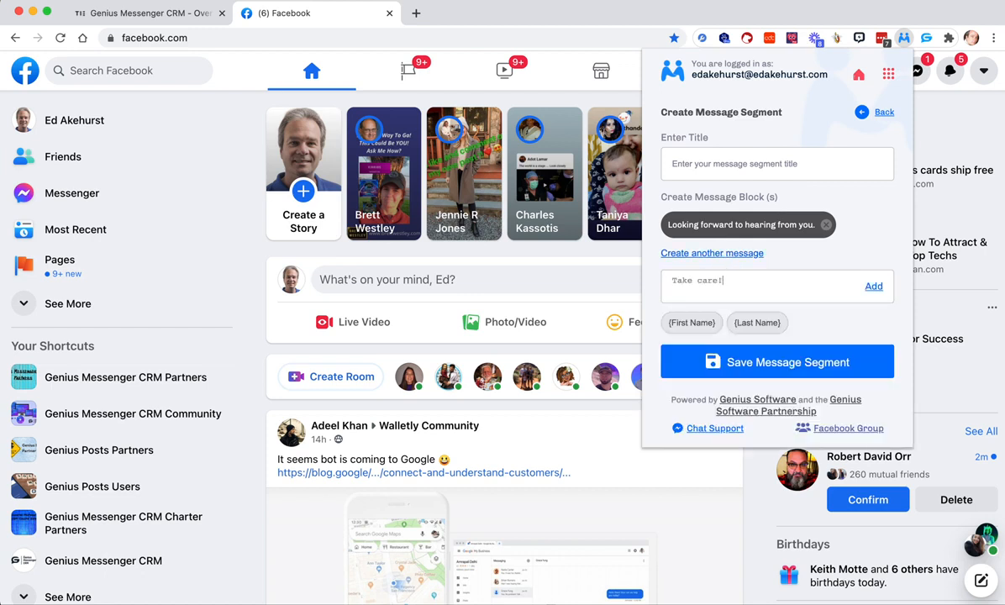
pyautogui.write('ake care!')
pyautogui.click(872, 286)
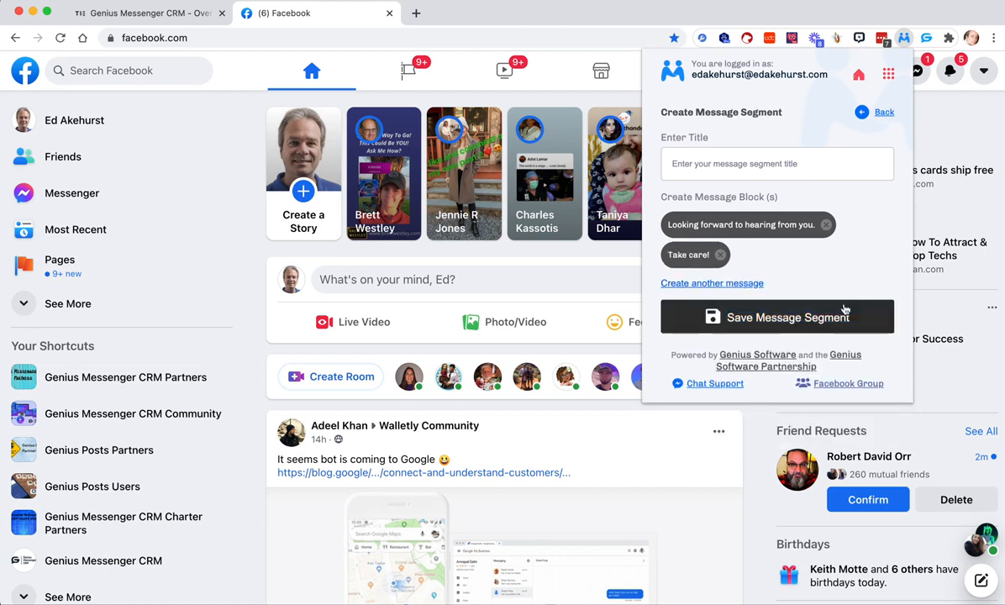
# - Add a third message block "Talk soon!" and save the segment under the title "Outro"
pyautogui.click(738, 286)
pyautogui.write('T')
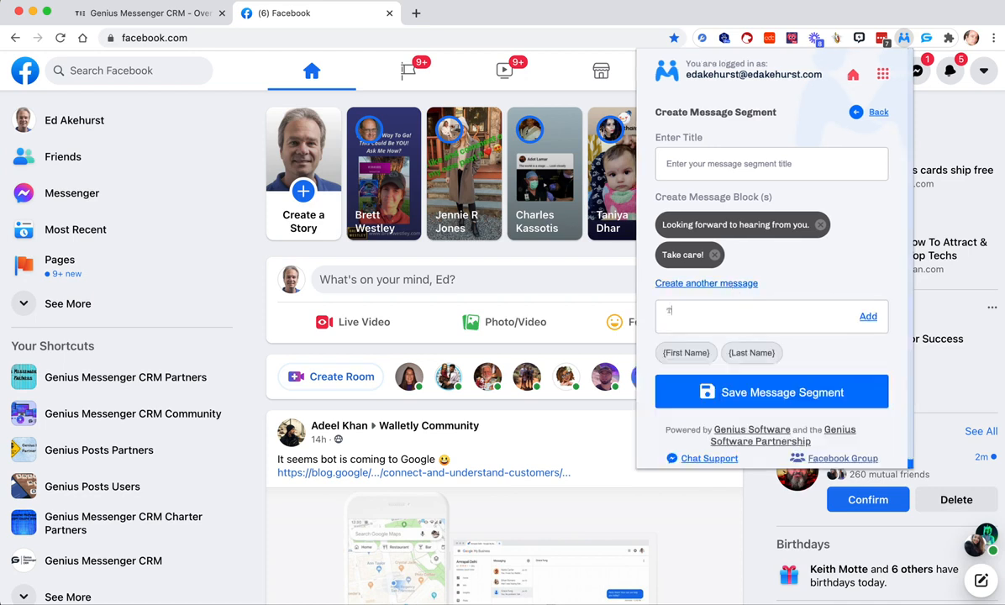
pyautogui.write('alk soon!')
pyautogui.click(869, 317)
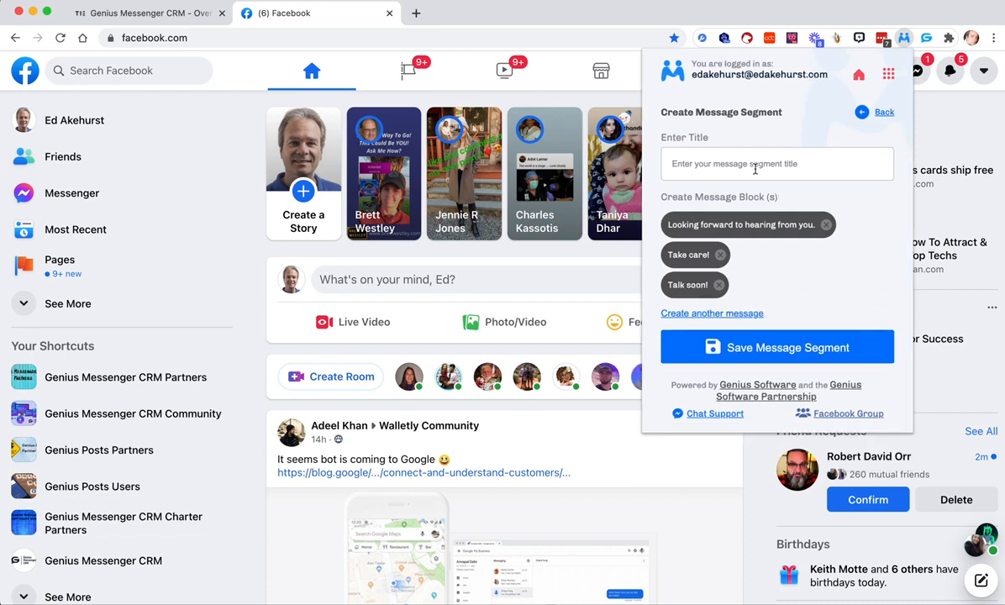
pyautogui.write('Outro')
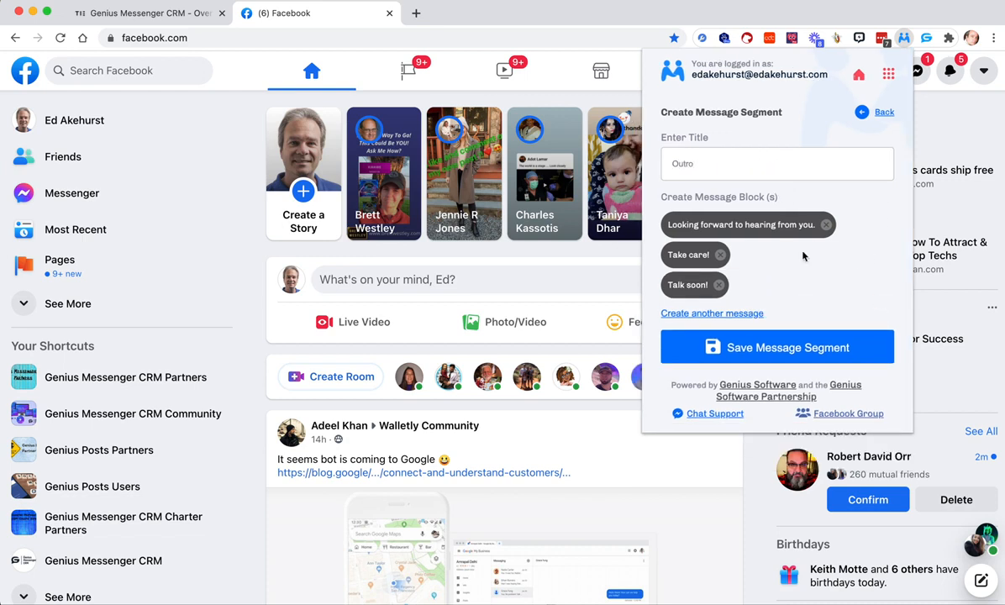
pyautogui.click(797, 348)
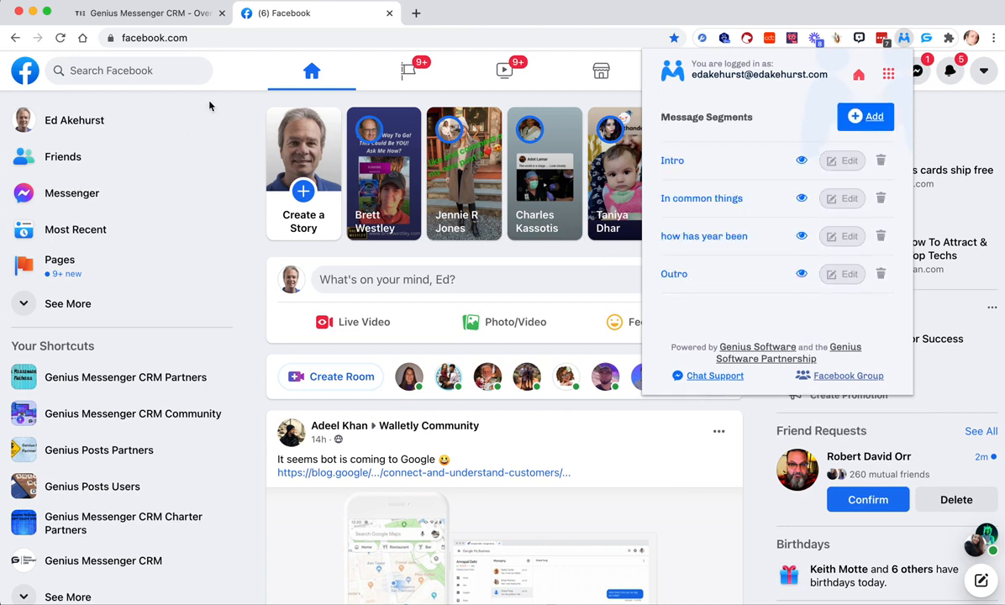
# - Search Facebook for "kartra (official)", open the Kartra (Official) group and browse its members list
pyautogui.click(183, 74)
pyautogui.click(152, 66)
pyautogui.write('kartra')
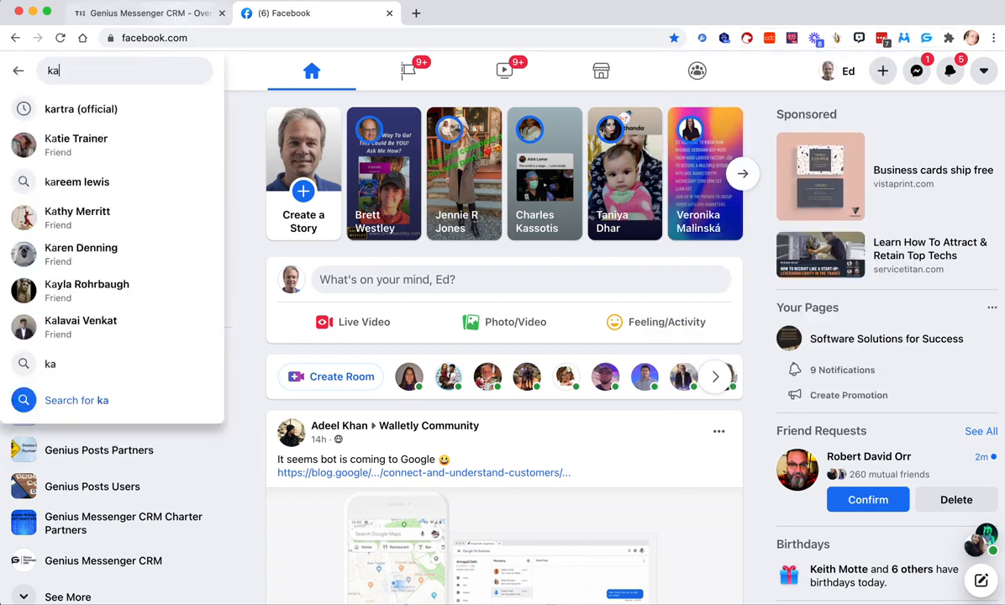
pyautogui.click(105, 108)
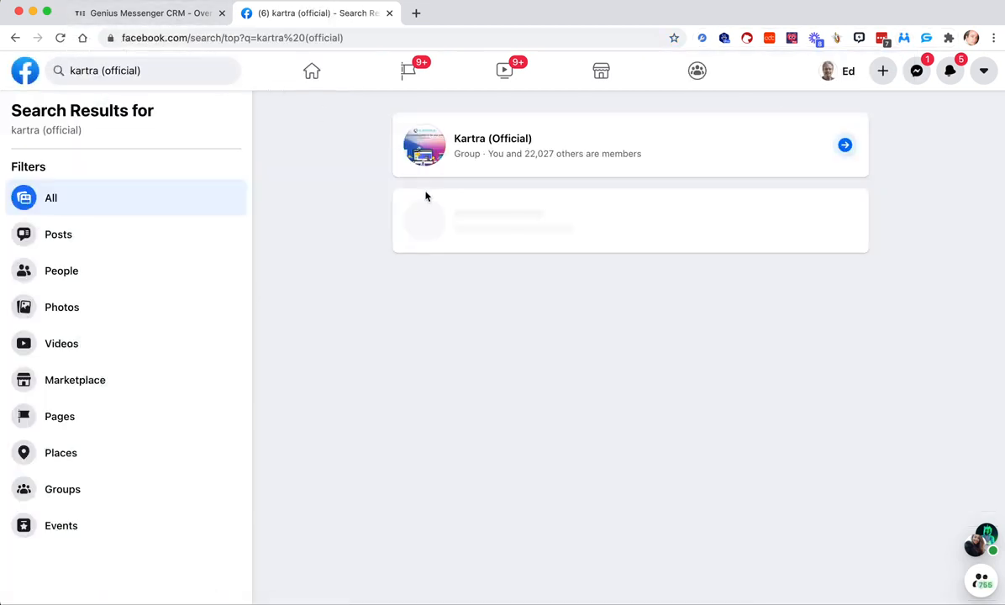
pyautogui.click(494, 140)
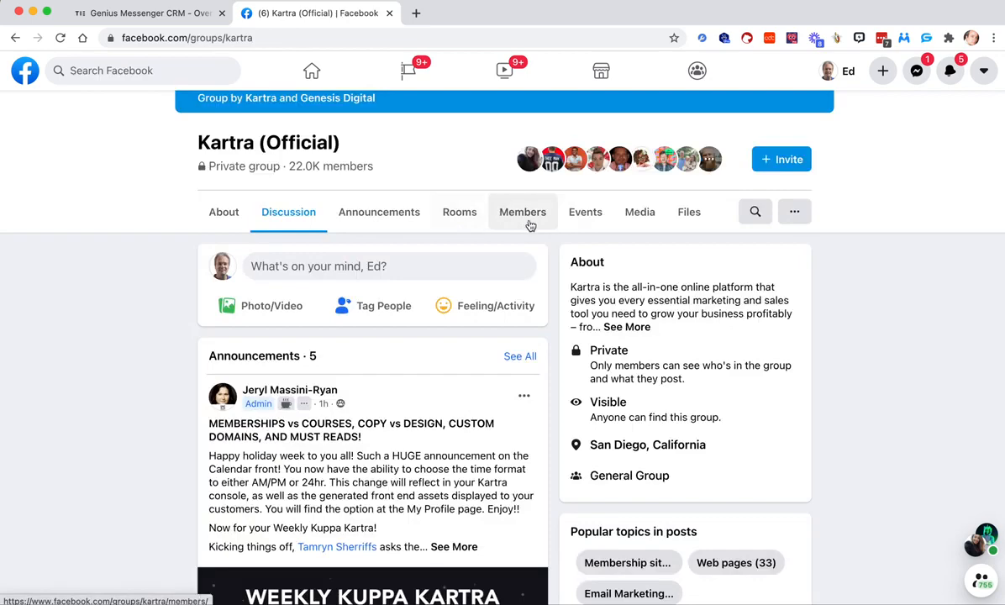
pyautogui.click(529, 224)
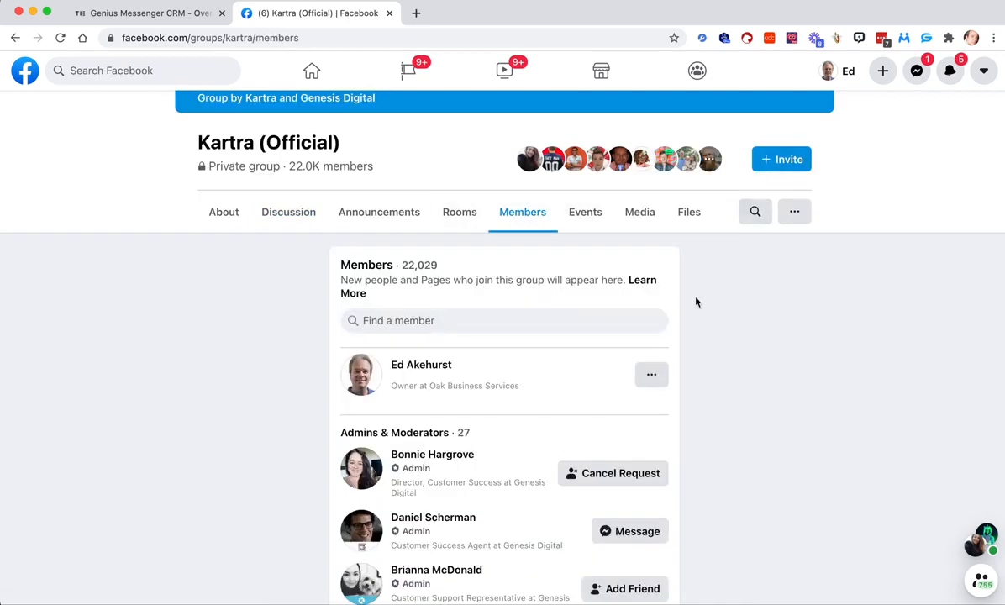
pyautogui.scroll(-20, 696, 303)
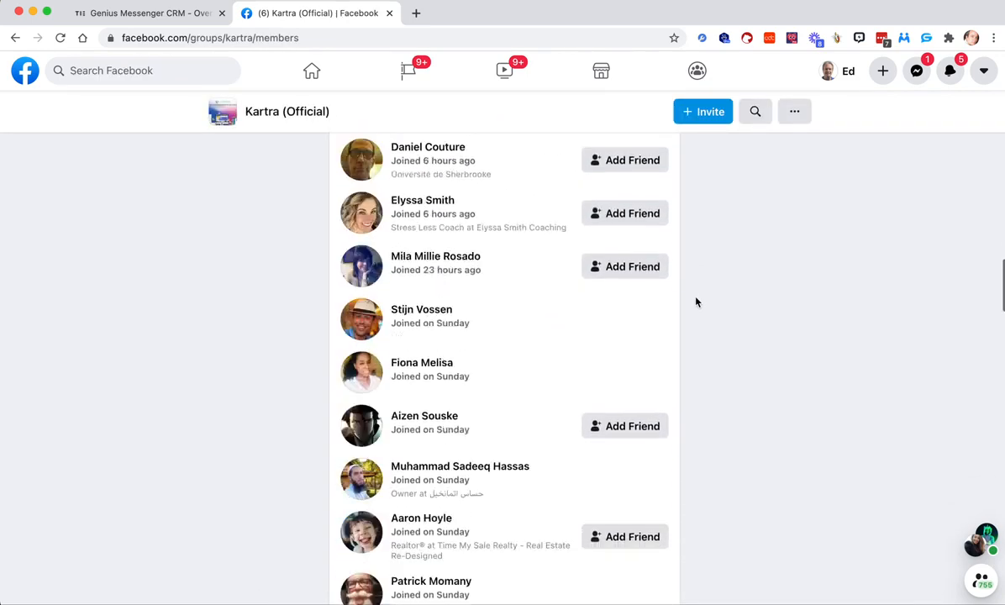
pyautogui.scroll(-20, 696, 302)
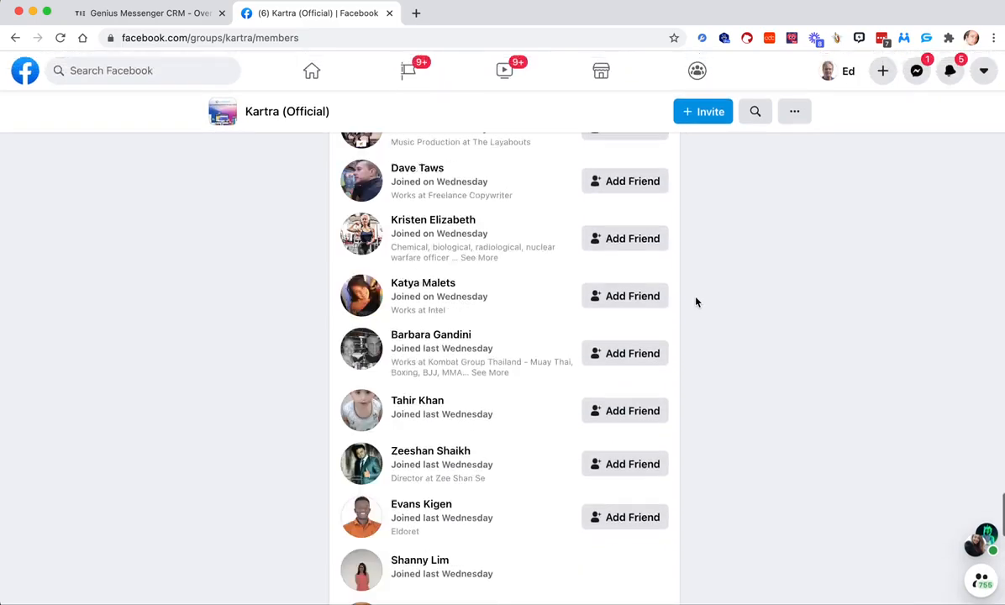
pyautogui.scroll(-20, 696, 303)
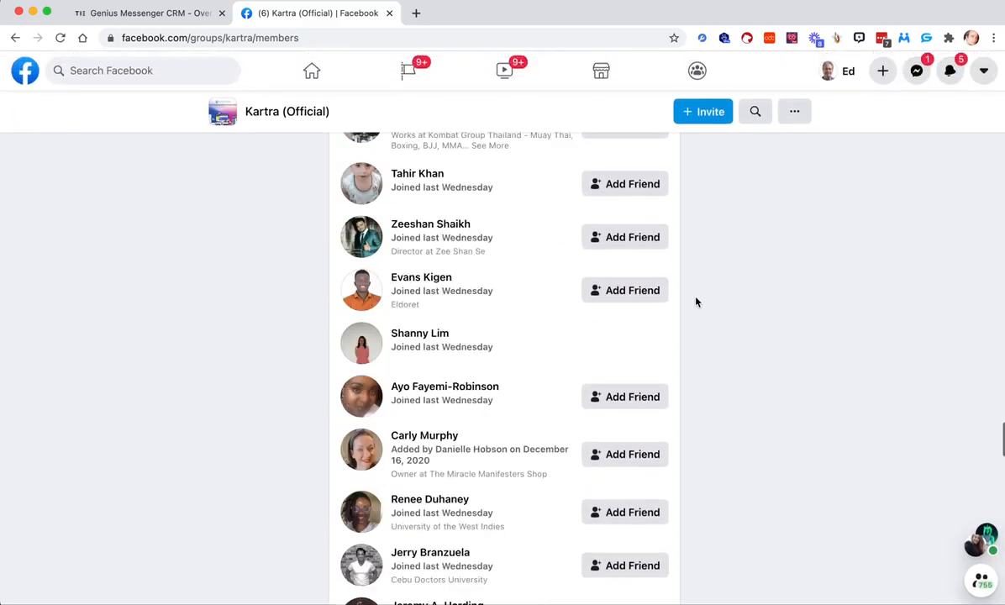
pyautogui.scroll(20, 695, 302)
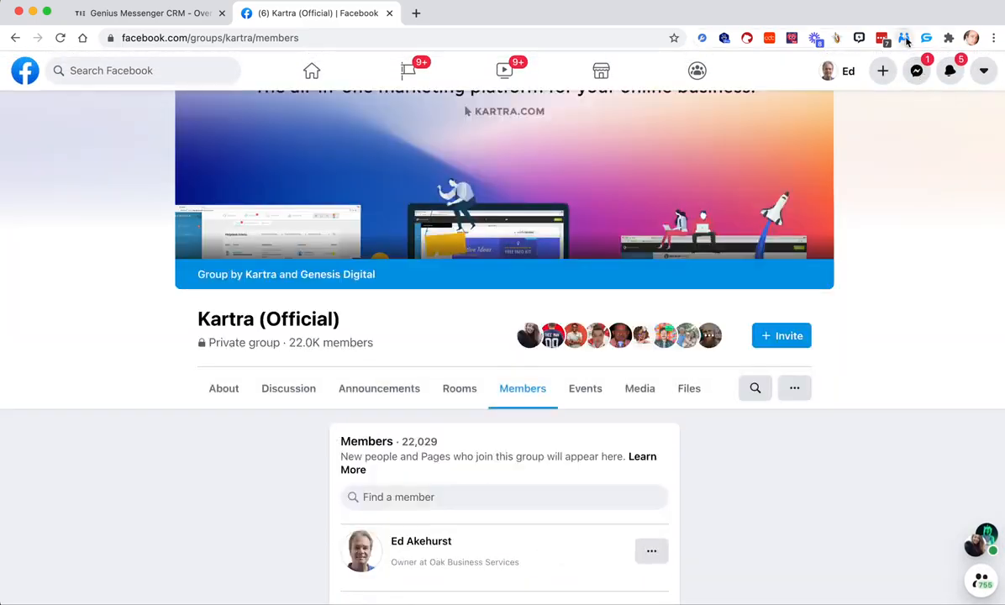
# - Start a new message group in Genius Connector and title it "Katra People"
pyautogui.click(905, 38)
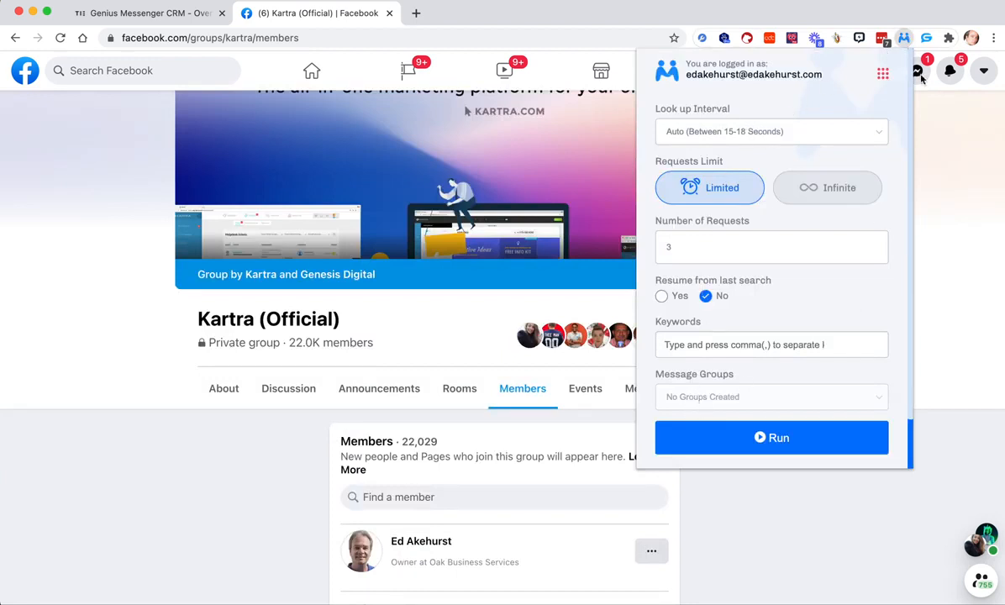
pyautogui.click(883, 73)
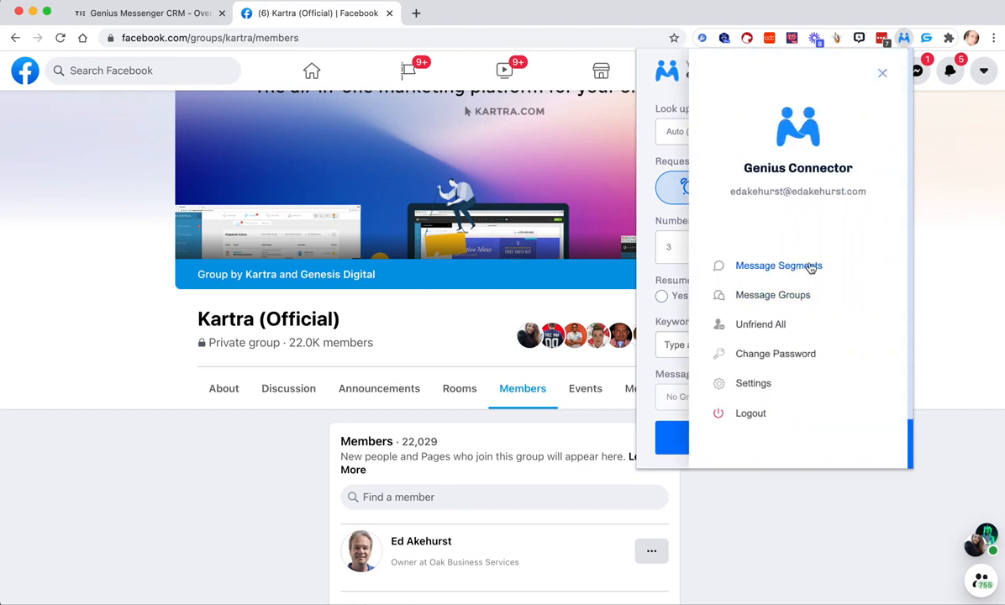
pyautogui.click(767, 297)
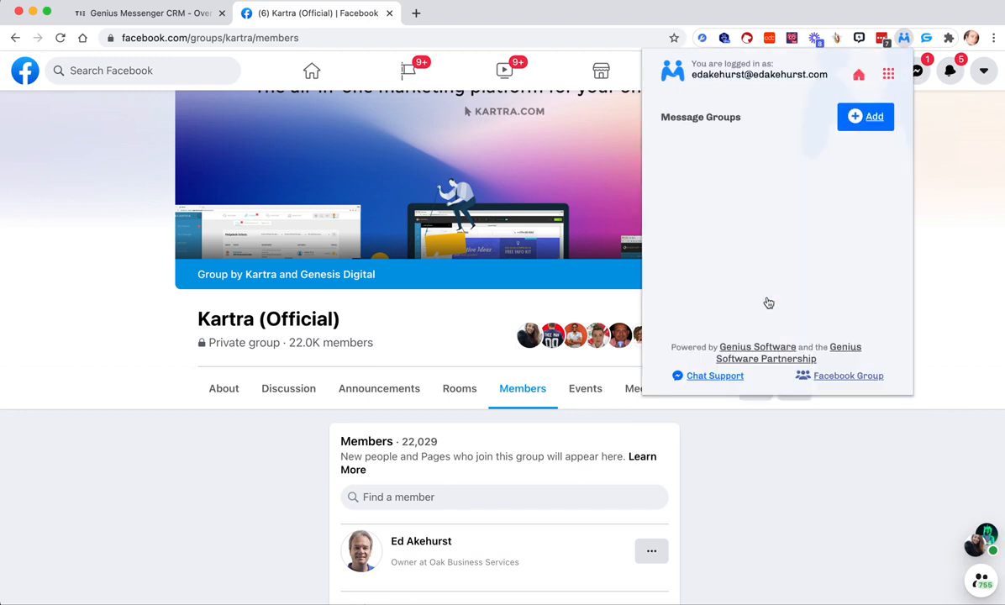
pyautogui.click(861, 117)
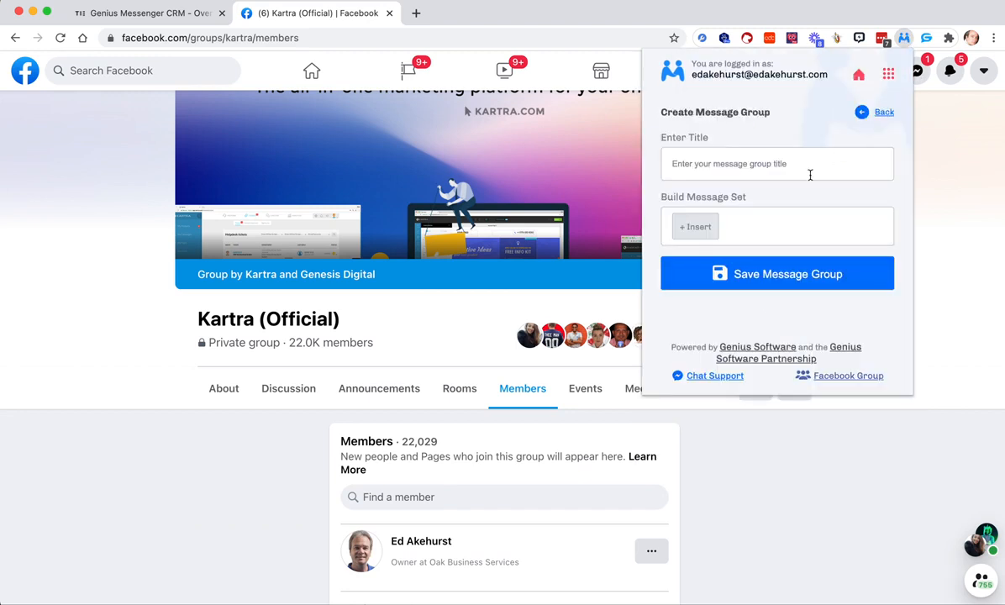
pyautogui.click(752, 172)
pyautogui.write('Group')
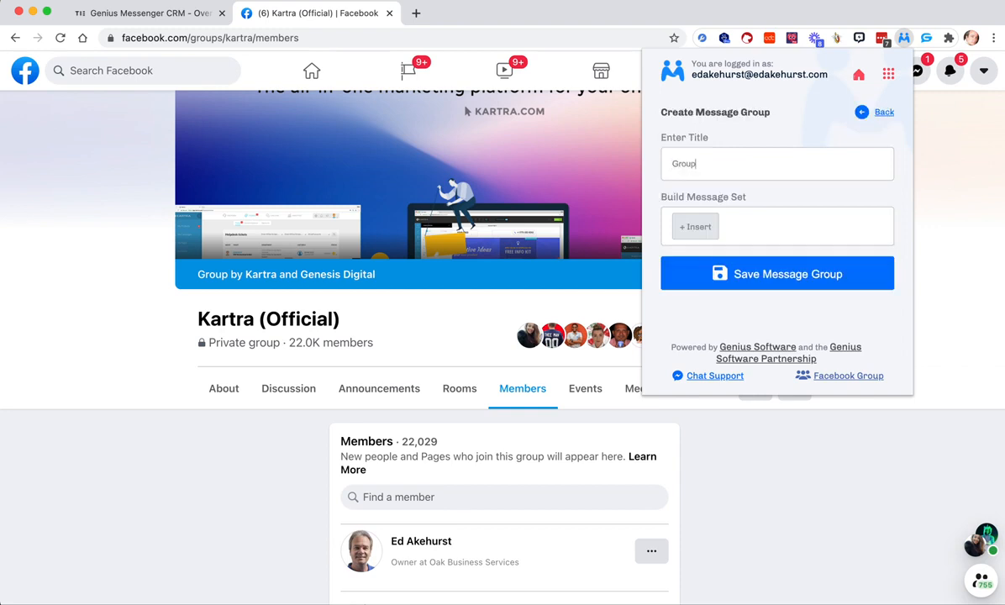
pyautogui.press('BackSpace')
pyautogui.press('BackSpace')
pyautogui.write('Katrra Peop')
pyautogui.click(687, 164)
pyautogui.press('BackSpace')
# - Insert the Intro message segment as the first item of the group's message set
pyautogui.click(701, 225)
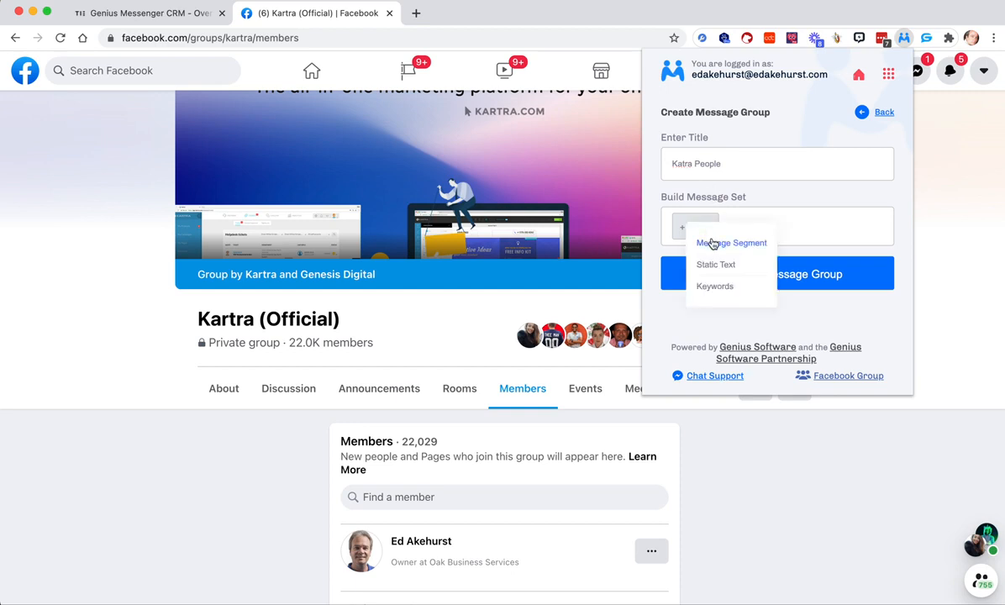
pyautogui.click(712, 244)
pyautogui.click(756, 236)
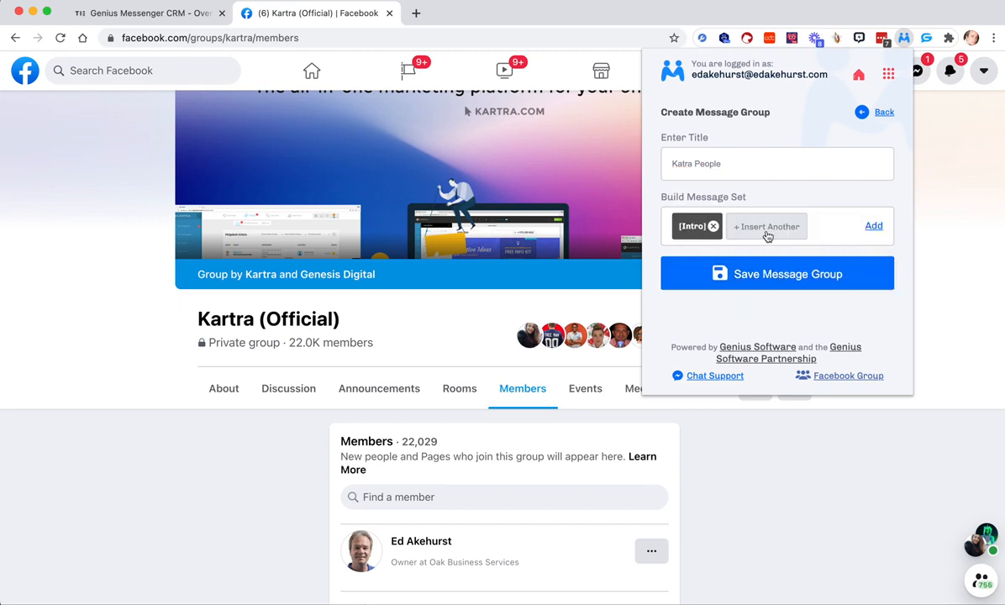
# - Insert a static text item after Intro in the message set, clear its text and remove the item again
pyautogui.click(767, 231)
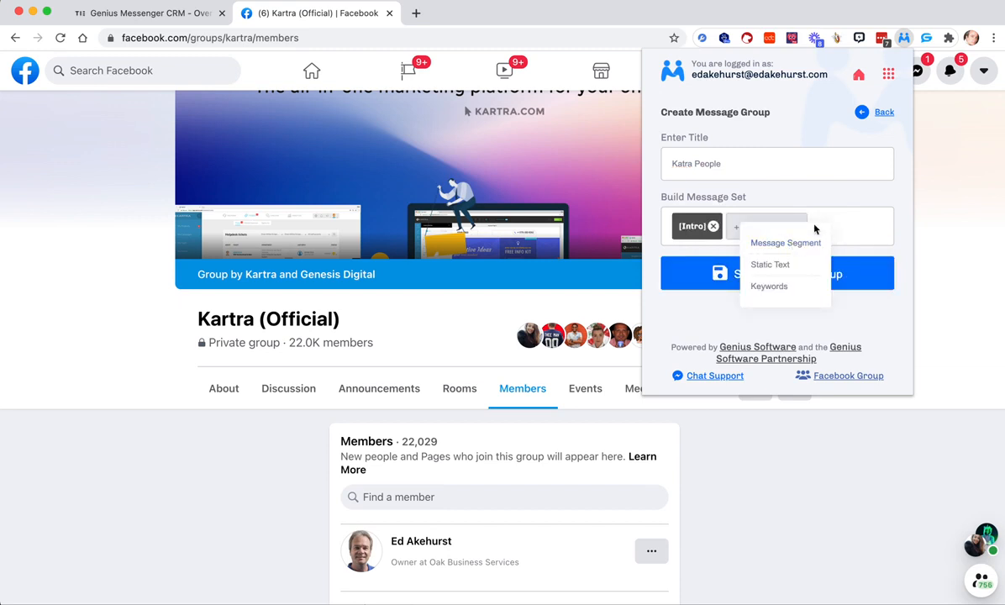
pyautogui.click(777, 265)
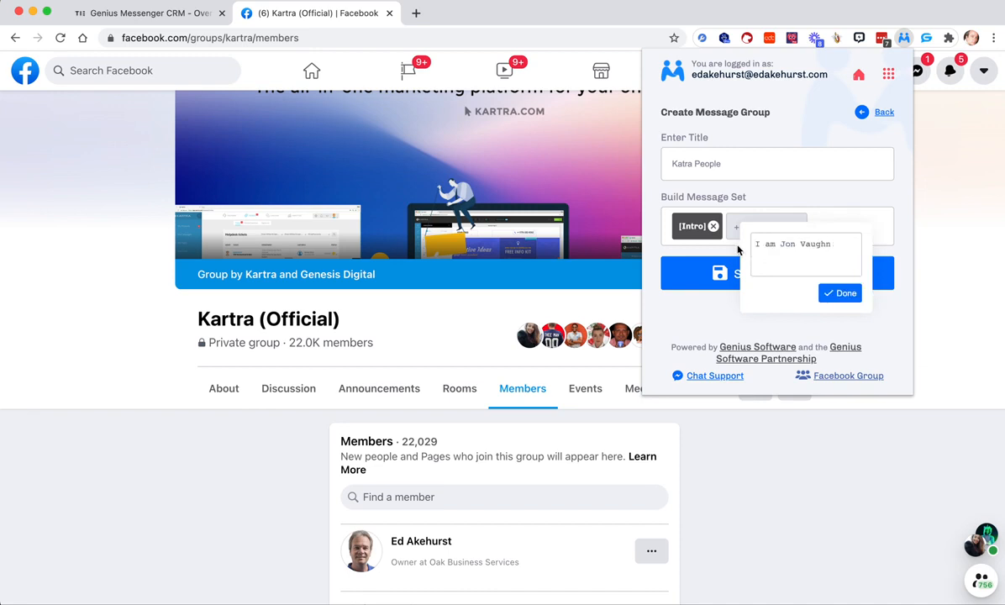
pyautogui.click(770, 243)
pyautogui.press('BackSpace')
pyautogui.click(835, 292)
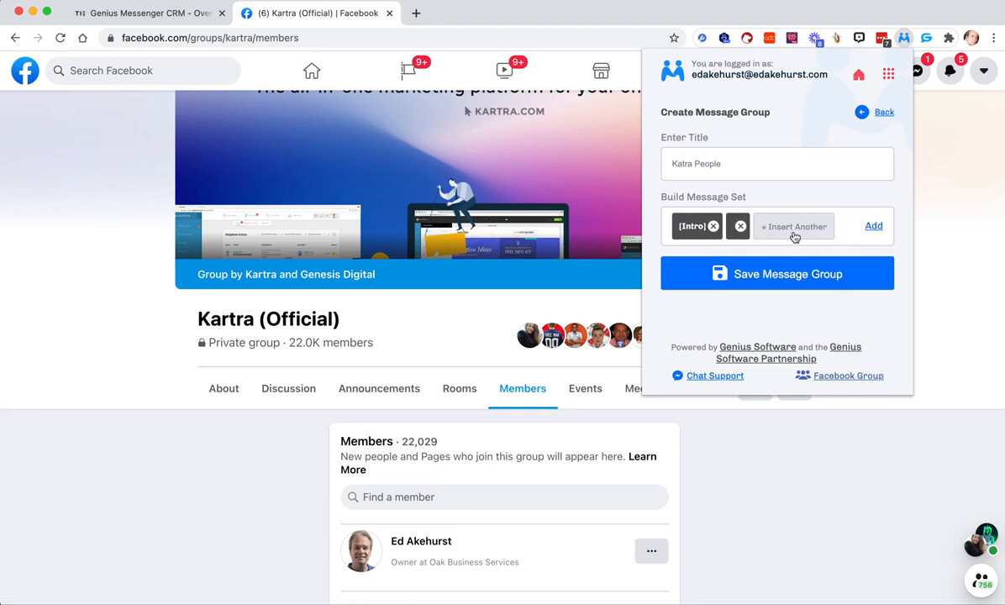
pyautogui.click(740, 226)
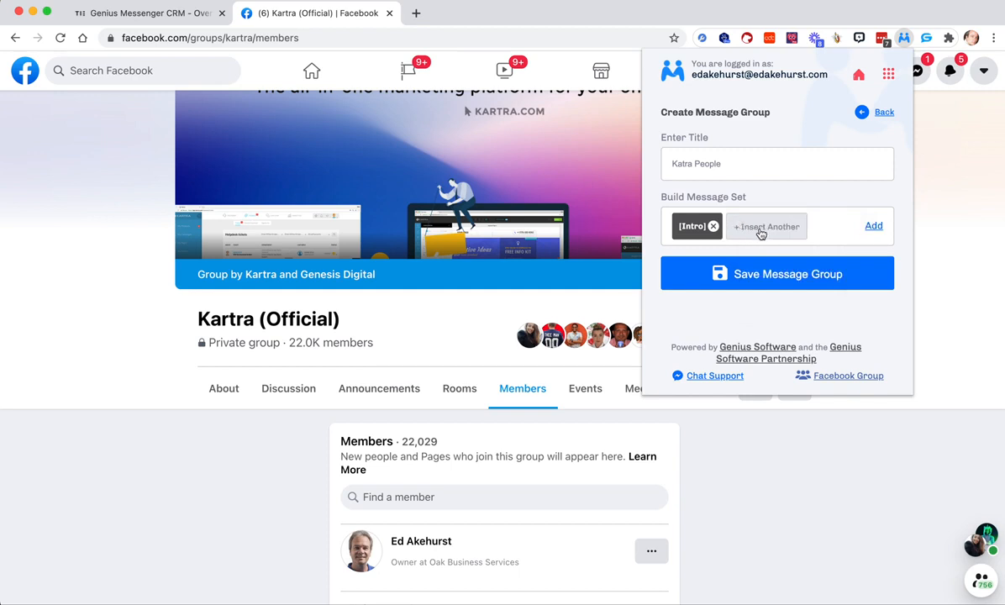
# - Insert the In common things, how has year been and Outro segments after Intro and add the completed message set to the group
pyautogui.click(762, 229)
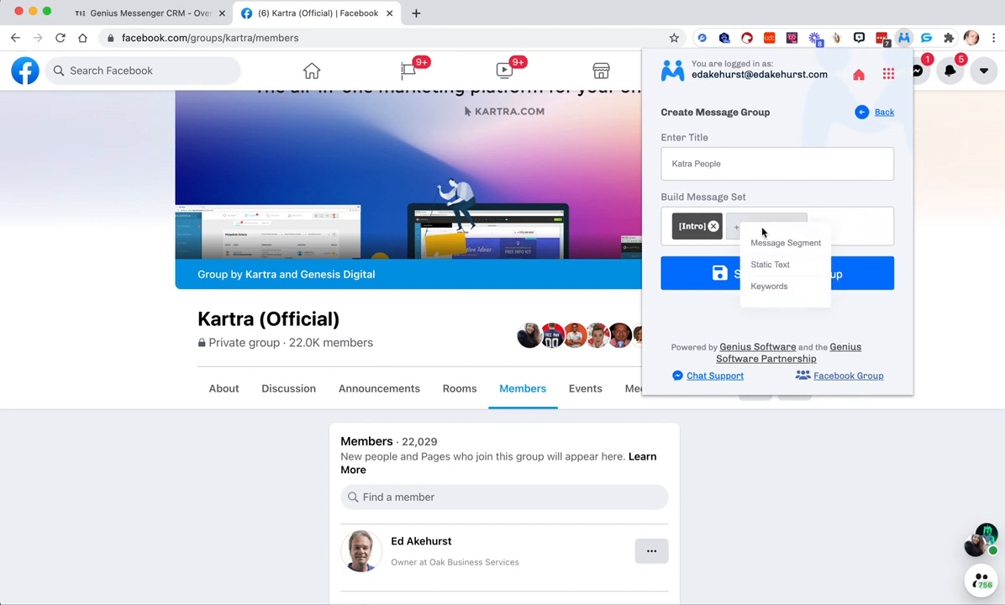
pyautogui.click(773, 243)
pyautogui.click(722, 295)
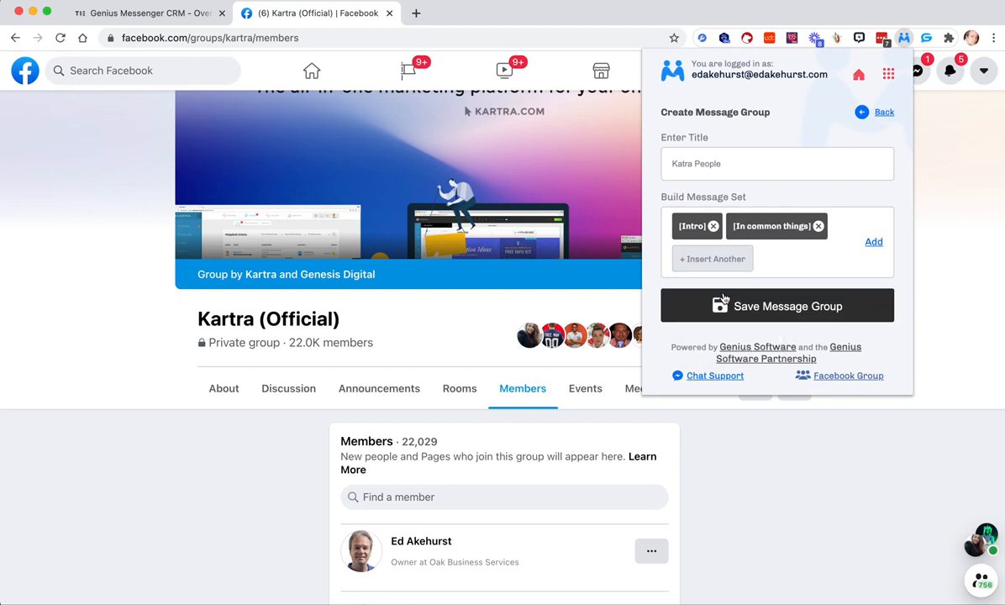
pyautogui.click(694, 252)
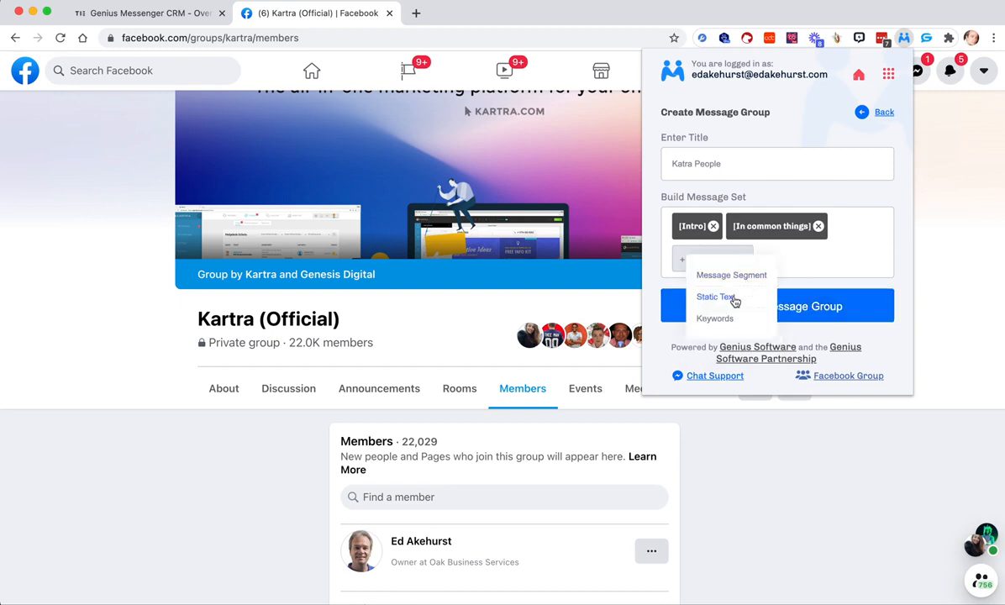
pyautogui.click(718, 271)
pyautogui.click(732, 354)
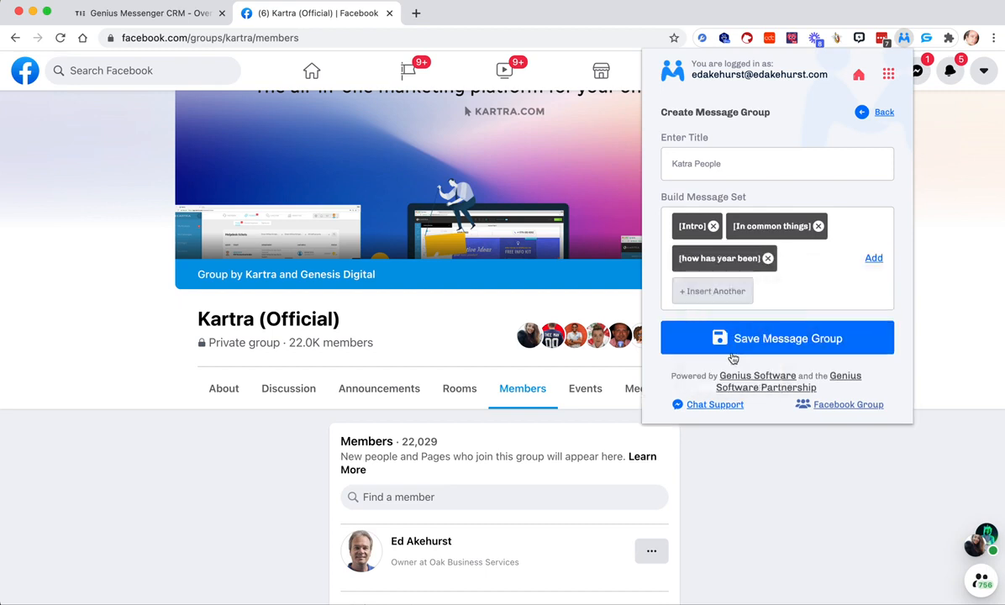
pyautogui.click(721, 291)
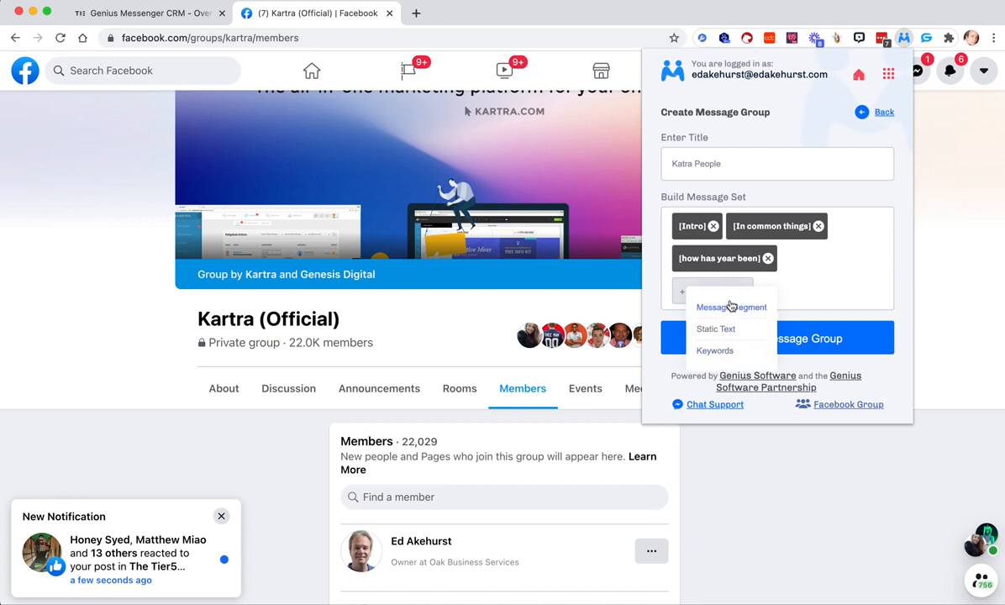
pyautogui.click(731, 307)
pyautogui.click(711, 406)
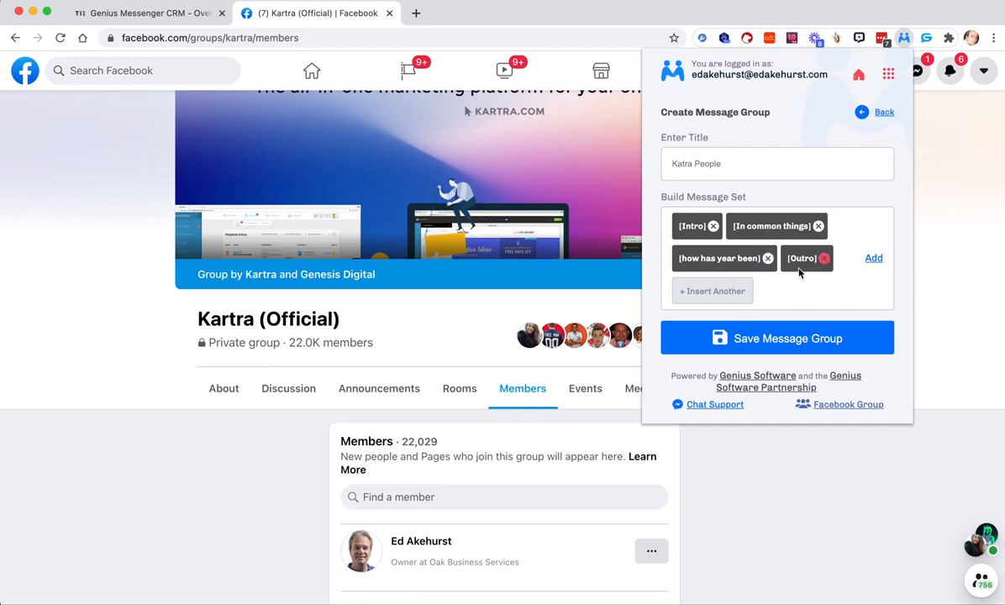
pyautogui.click(873, 259)
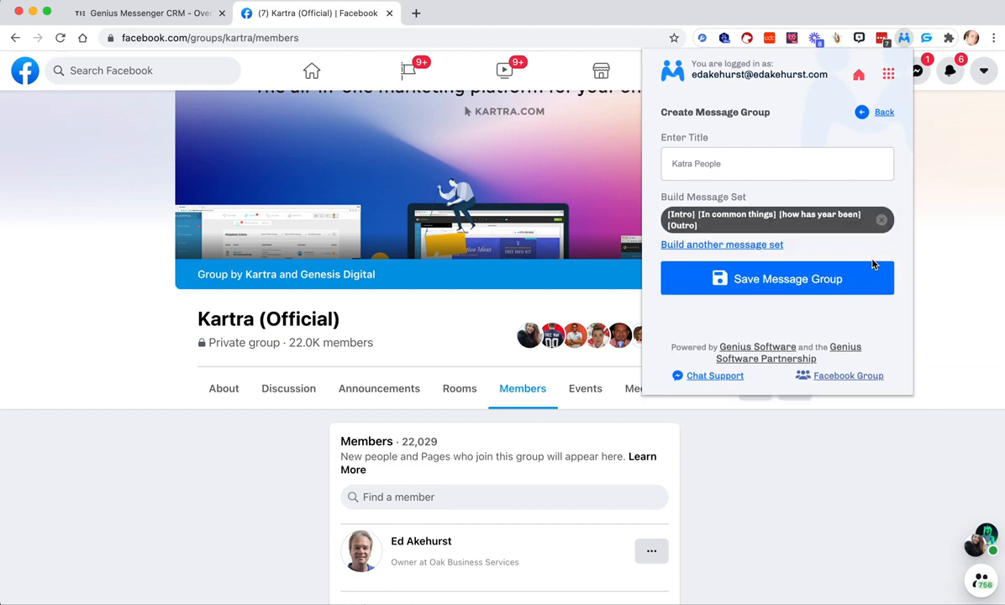
# - Start another message set with the {First Name} keyword and remove the keyword from it
pyautogui.click(727, 246)
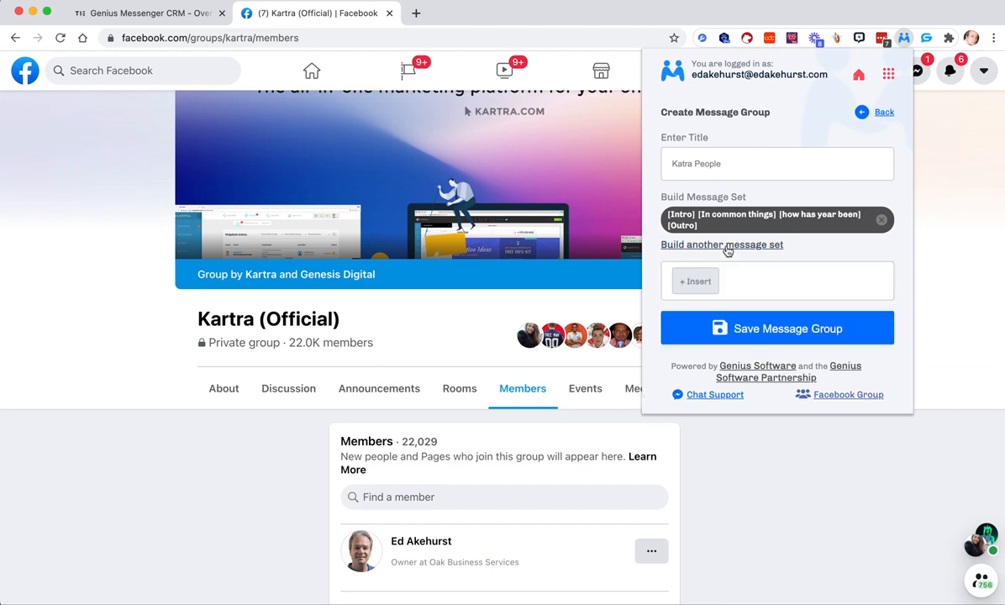
pyautogui.click(708, 290)
pyautogui.click(716, 345)
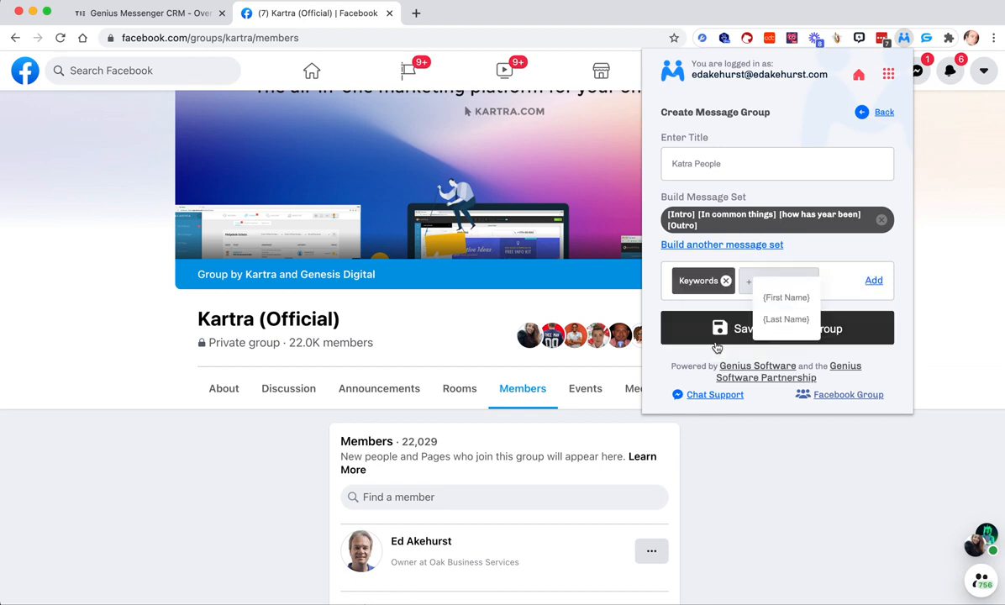
pyautogui.click(783, 298)
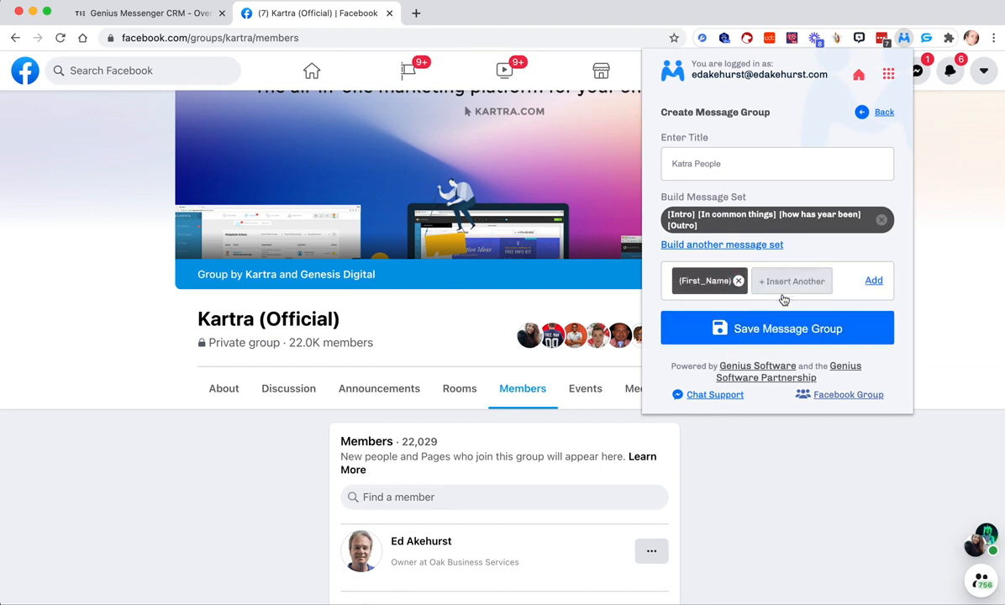
pyautogui.click(739, 282)
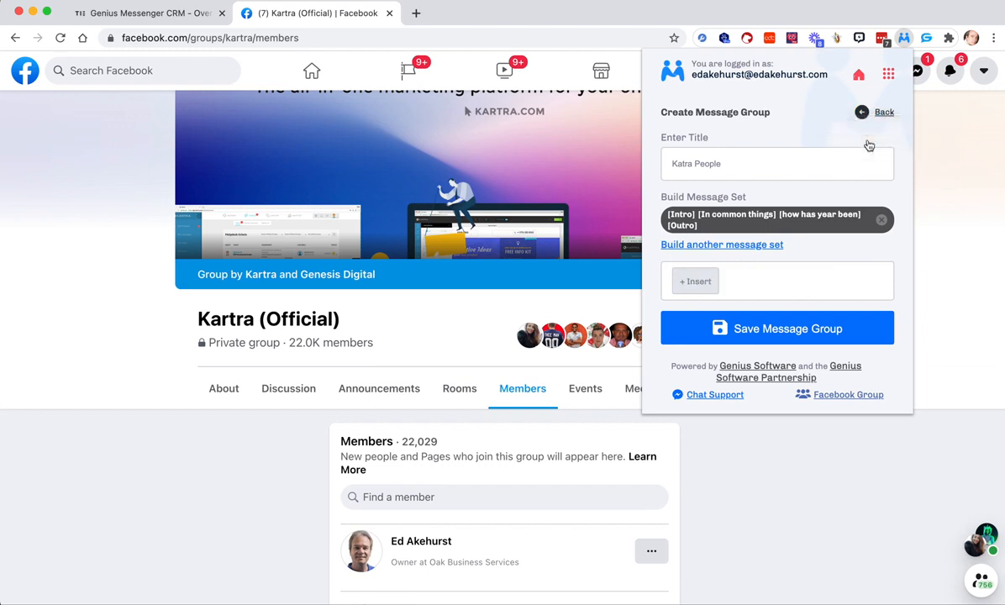
# - Save the message group and choose Katra People as the message group in the friend request settings
pyautogui.click(805, 328)
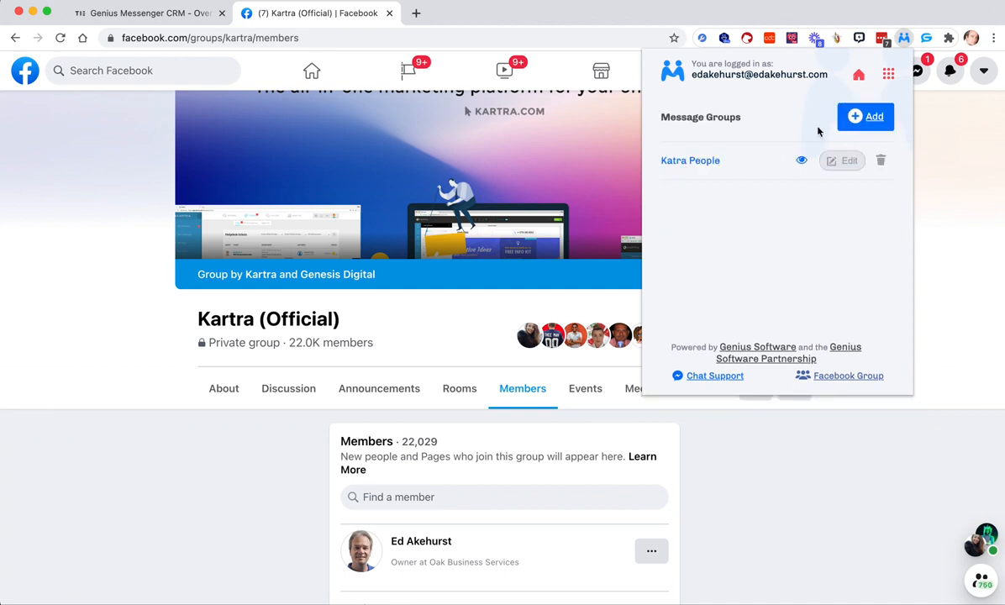
pyautogui.click(938, 202)
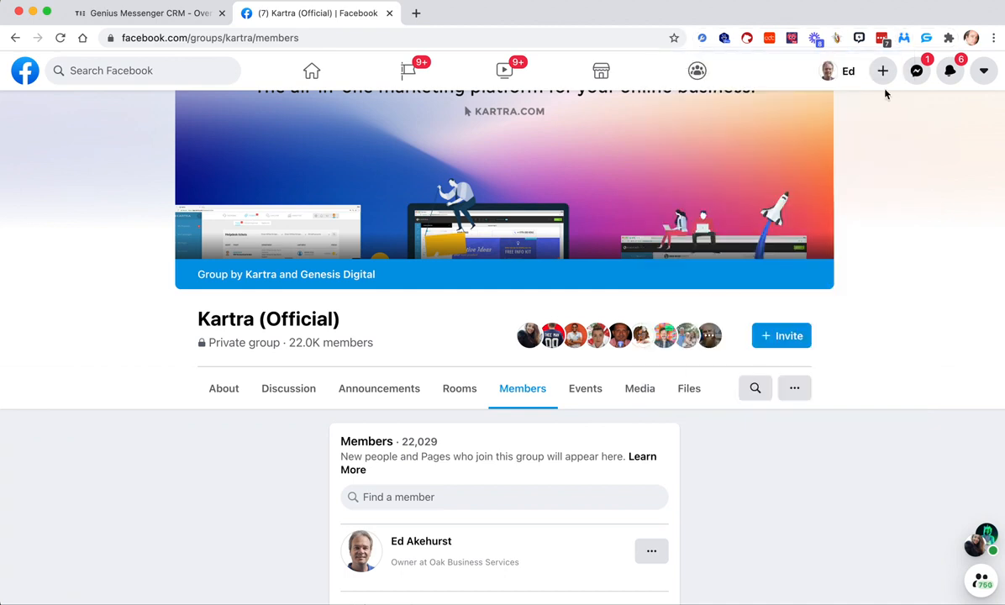
pyautogui.click(904, 38)
pyautogui.click(715, 398)
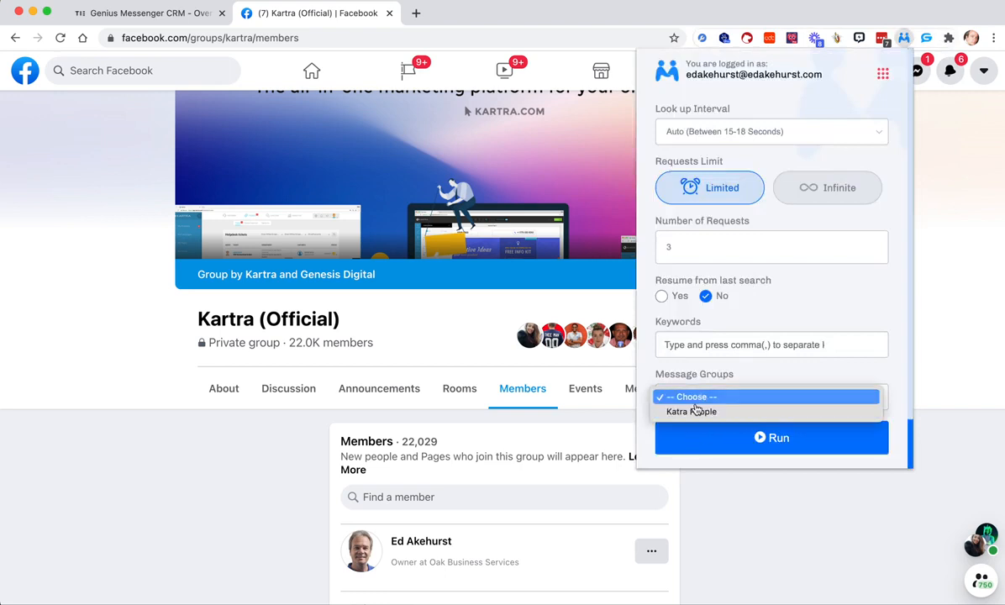
pyautogui.click(697, 412)
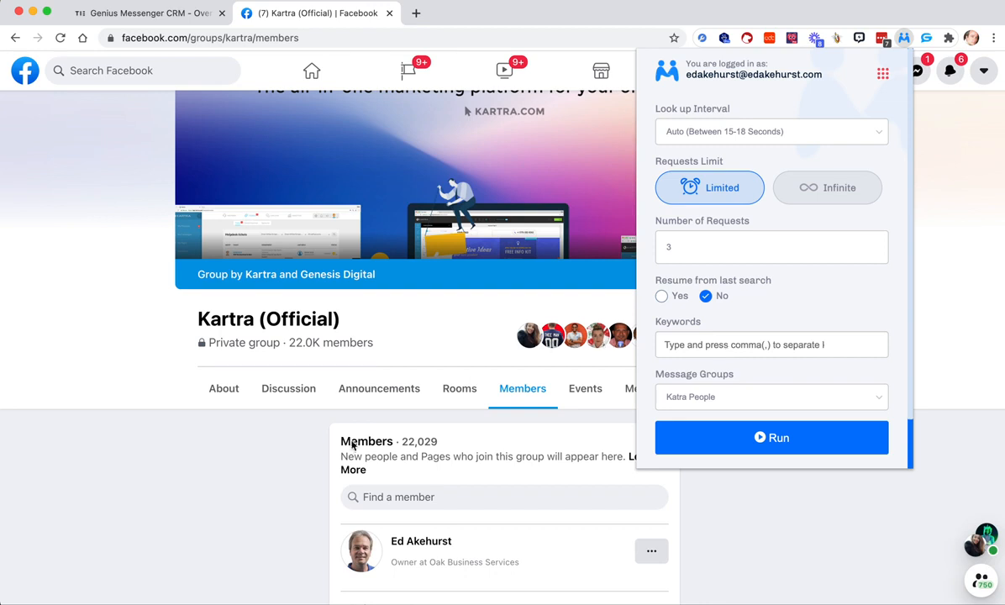
# - Leave the friend request settings and open the account's own Facebook profile page
pyautogui.click(264, 464)
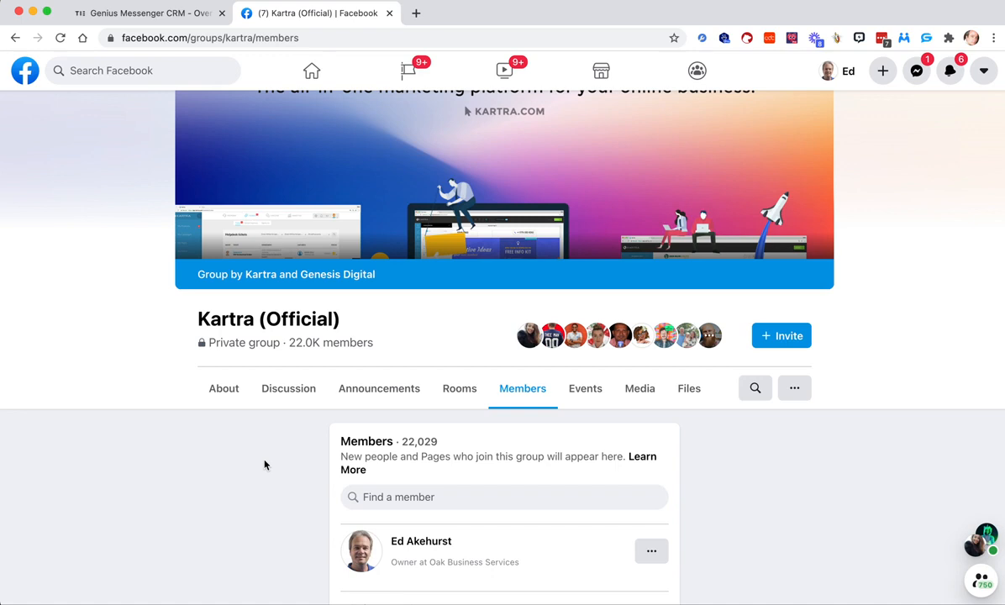
pyautogui.click(838, 74)
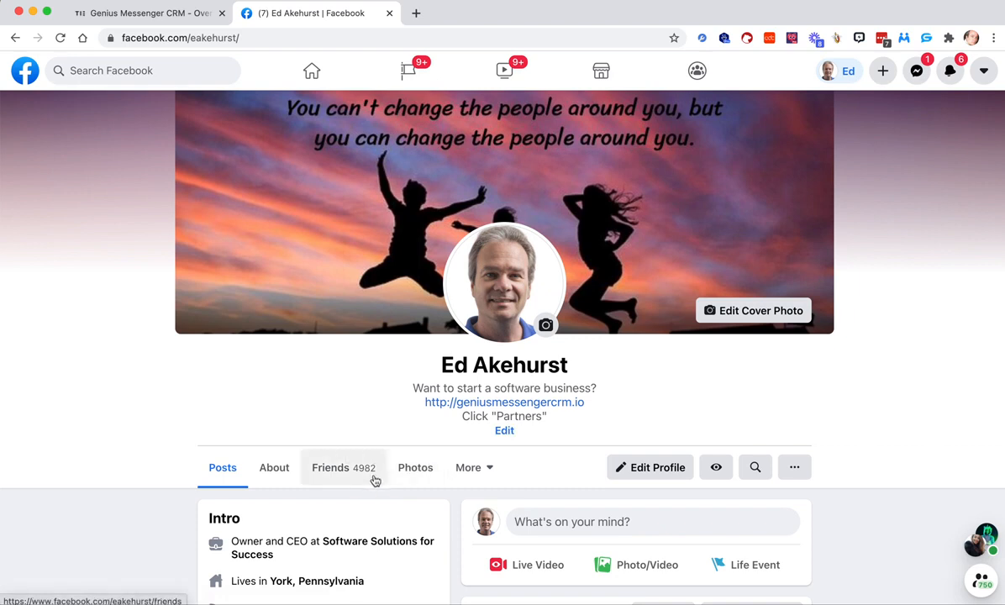